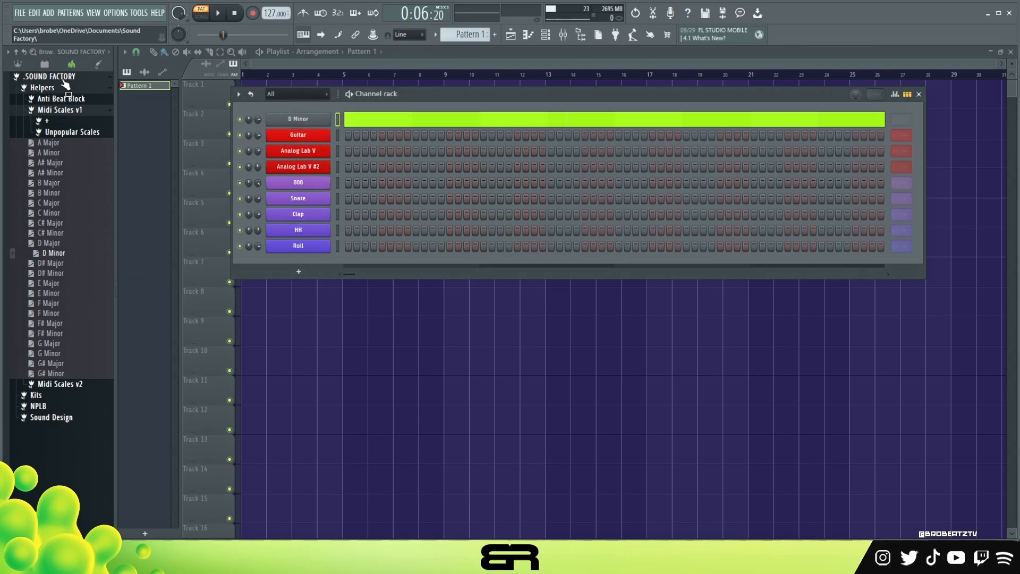
Step: Collapse the .SOUND FACTORY browser folder and reposition the Channel rack over the playlist
click(64, 76)
drag(415, 97, 439, 86)
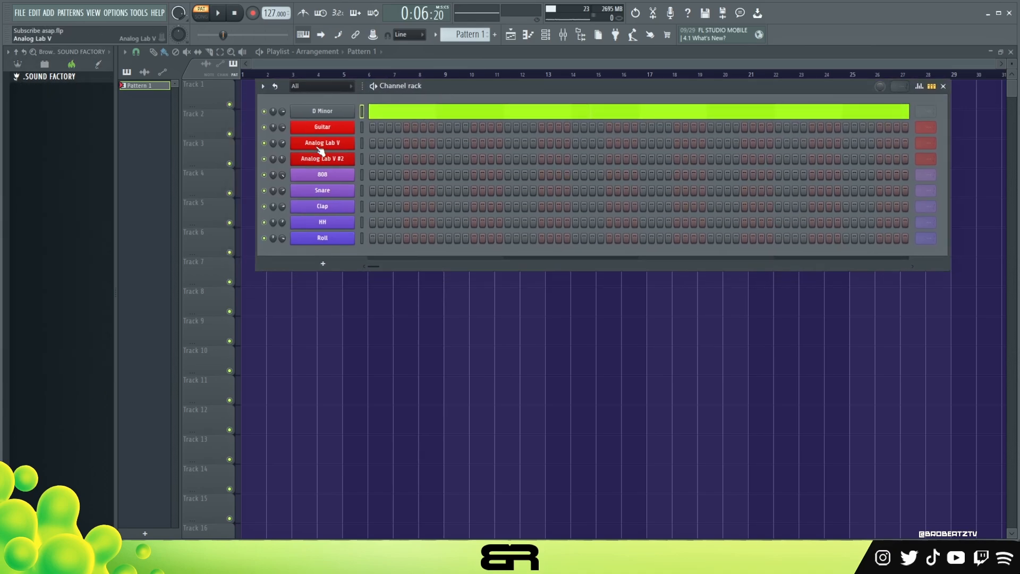
ctrl+click(330, 155)
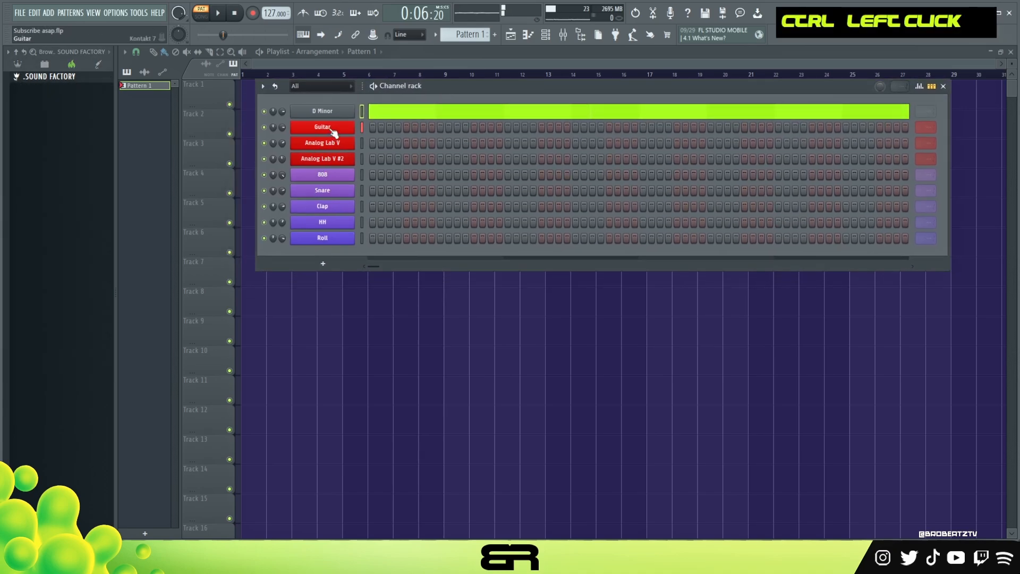
ctrl+click(329, 158)
right_click(341, 159)
key(Escape)
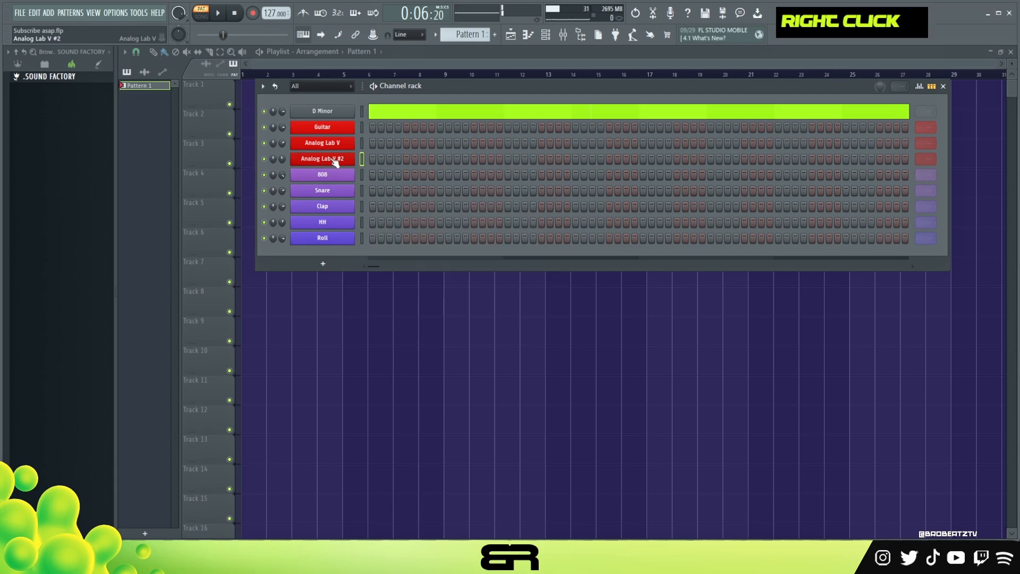
Step: Open the Analog Lab V #2 instrument, audition its Myars Key piano preset, and close the instrument
double_click(333, 158)
click(580, 471)
click(348, 462)
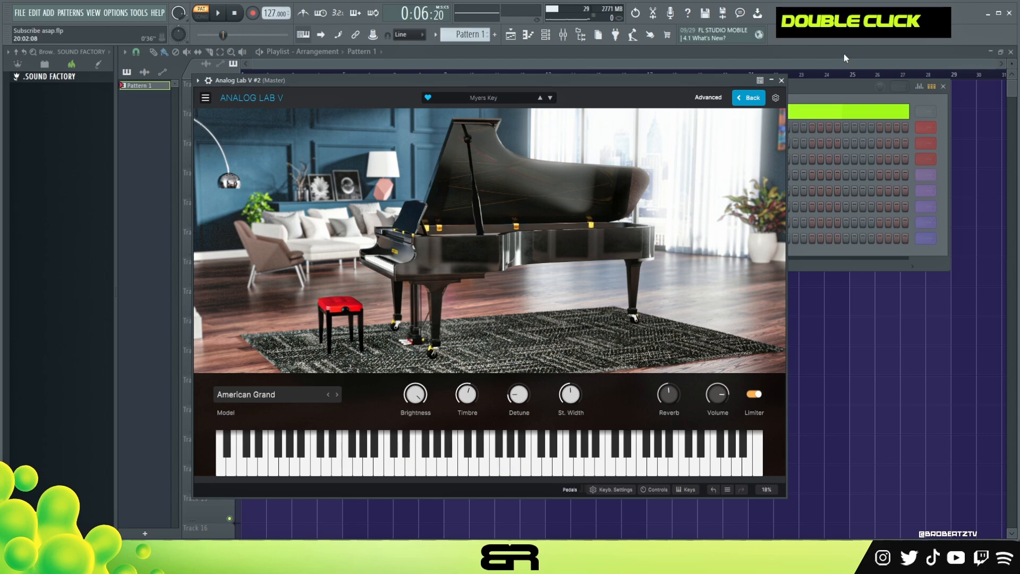
click(780, 80)
Step: Open the piano roll for the Analog Lab V #2 channel and set its snapping to 1/2 beat
right_click(321, 158)
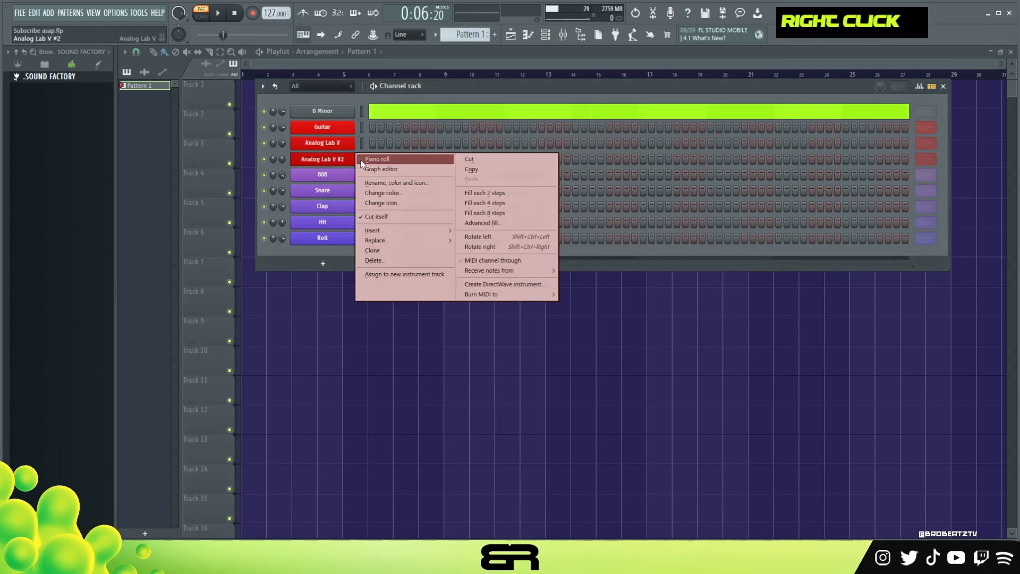
click(361, 160)
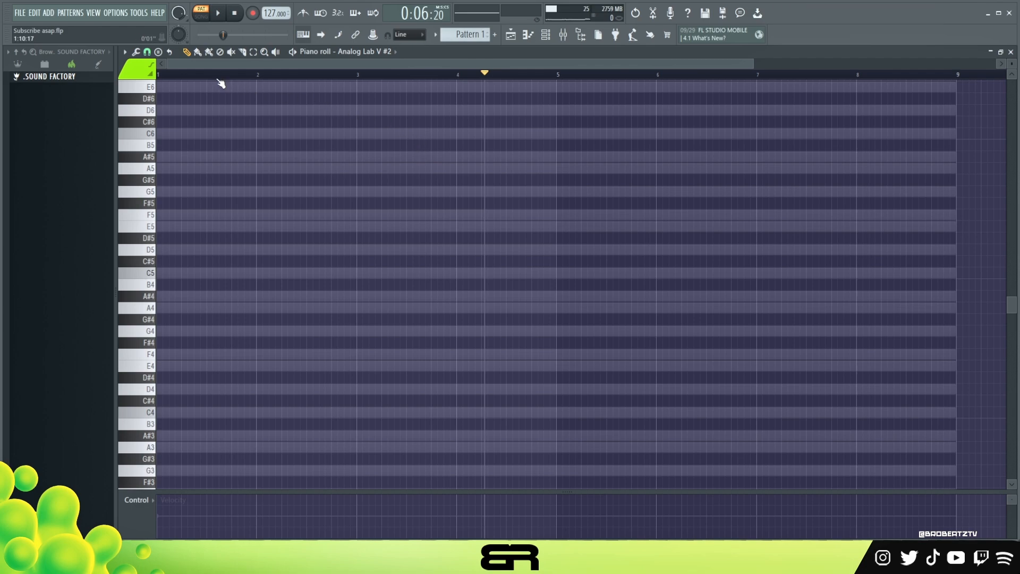
click(149, 53)
click(162, 193)
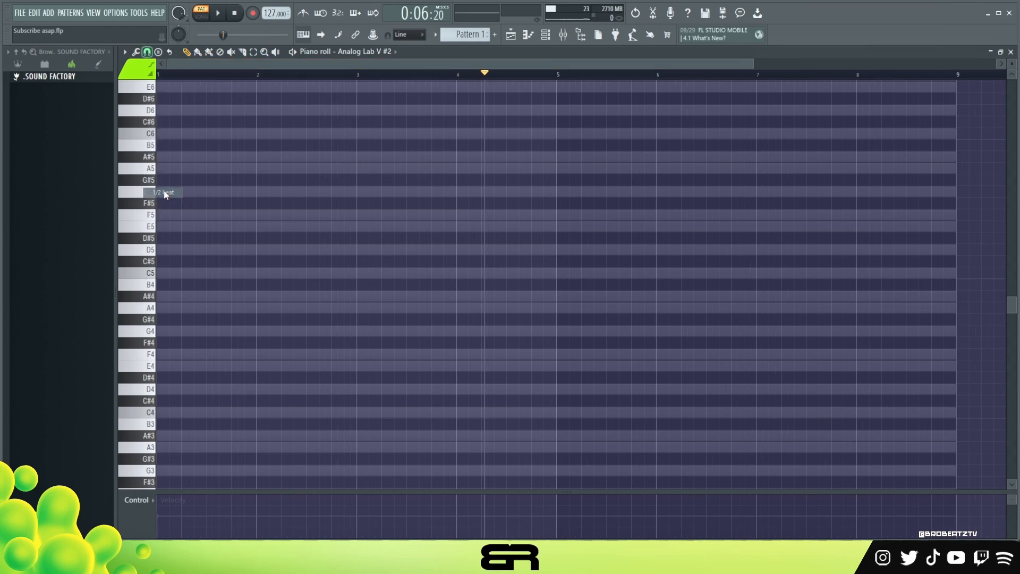
drag(754, 64, 450, 94)
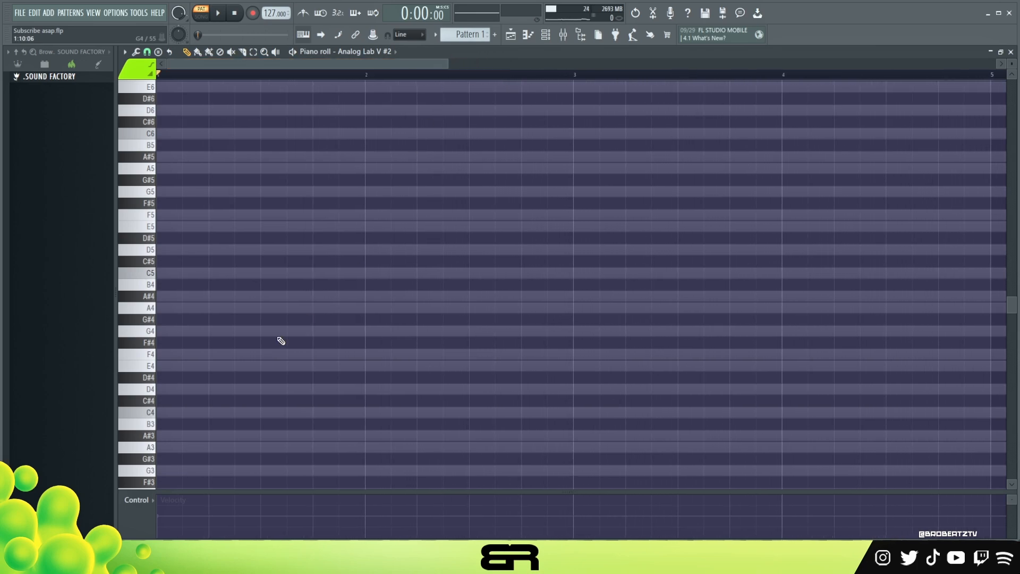
Step: Place D4, E4 and F4 notes at the start of bar 1, each half a bar long
right_click(158, 406)
drag(169, 386, 260, 394)
drag(183, 520, 171, 503)
right_click(282, 426)
mouse_move(225, 360)
mouse_down()
mouse_move(196, 405)
mouse_move(183, 362)
mouse_move(212, 338)
mouse_move(212, 353)
mouse_up()
right_click(212, 330)
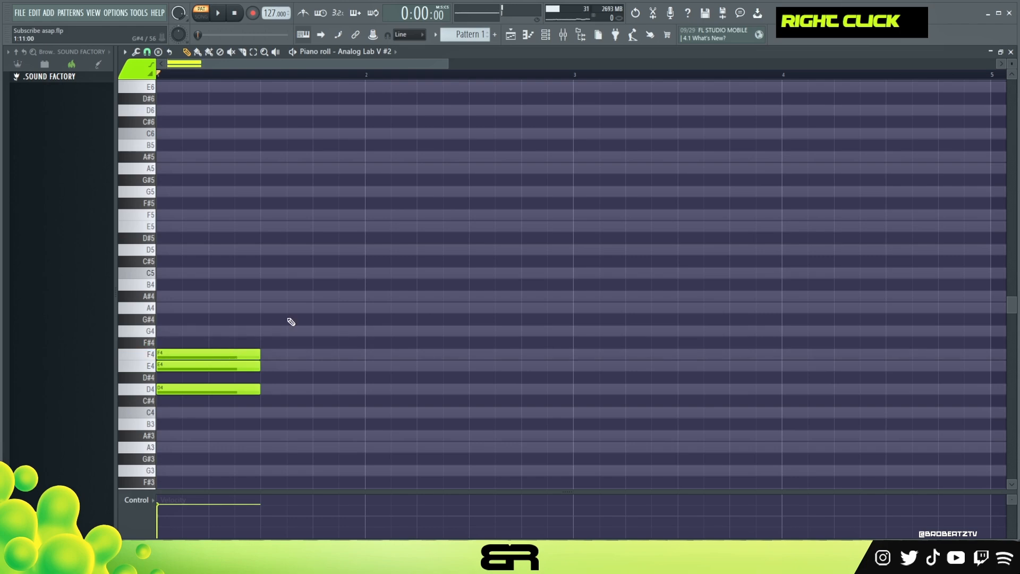
Step: Add a D minor chord of D4, F4 and A4 starting on beat 4 of bar 1
click(313, 390)
click(316, 354)
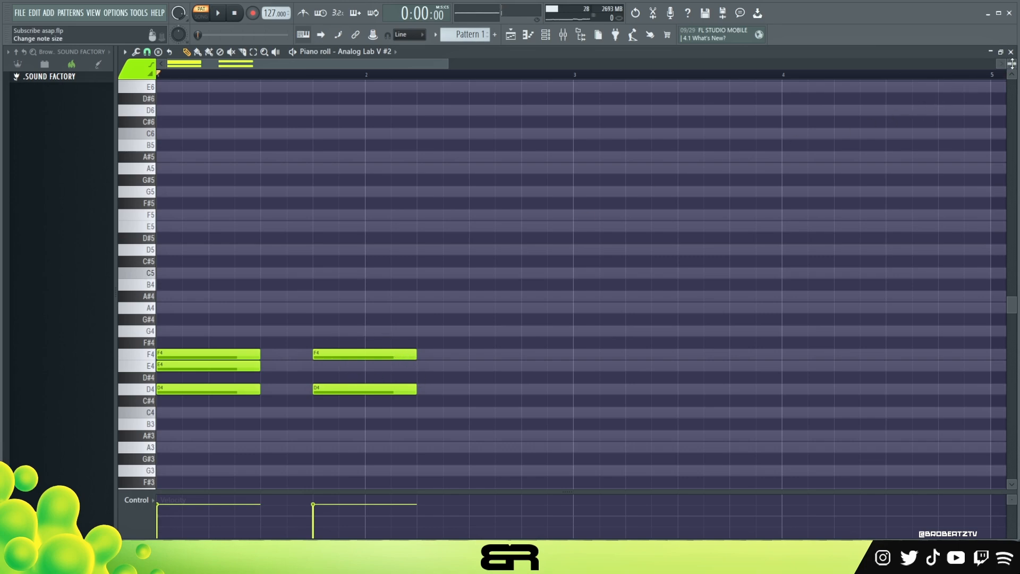
scroll(1011, 64, up, 2)
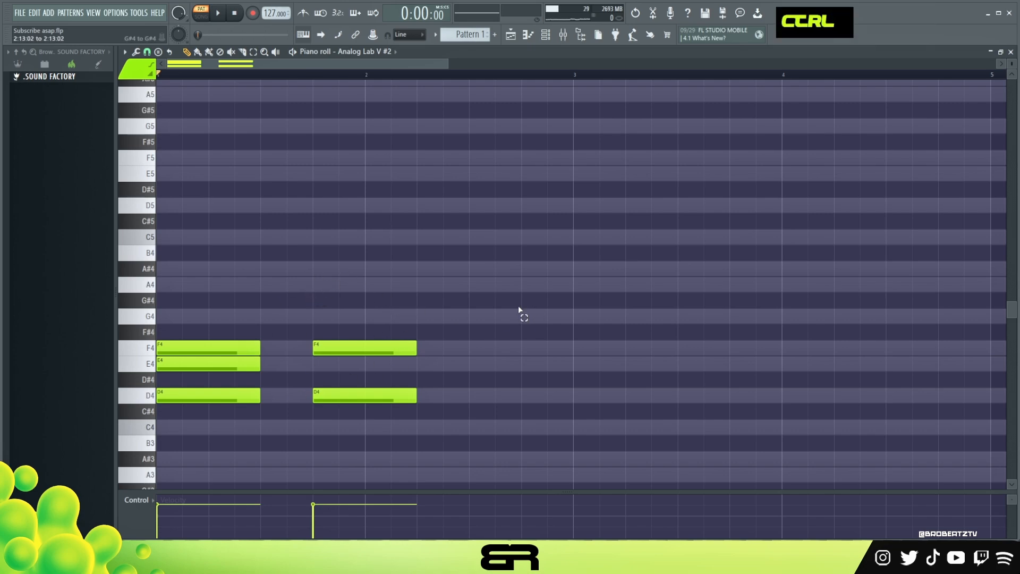
drag(519, 305, 265, 449)
ctrl+click(501, 357)
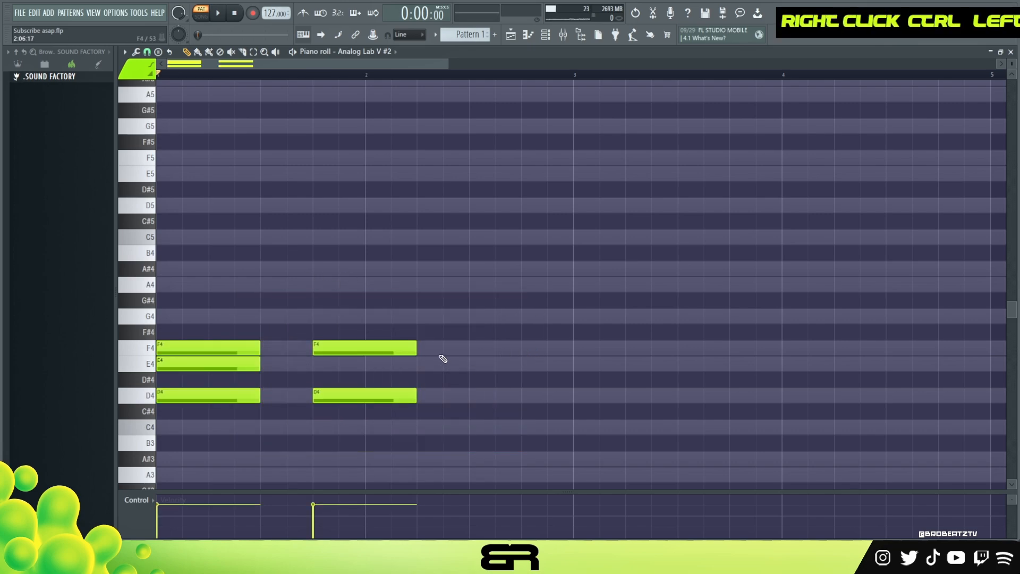
click(314, 286)
ctrl+click(398, 285)
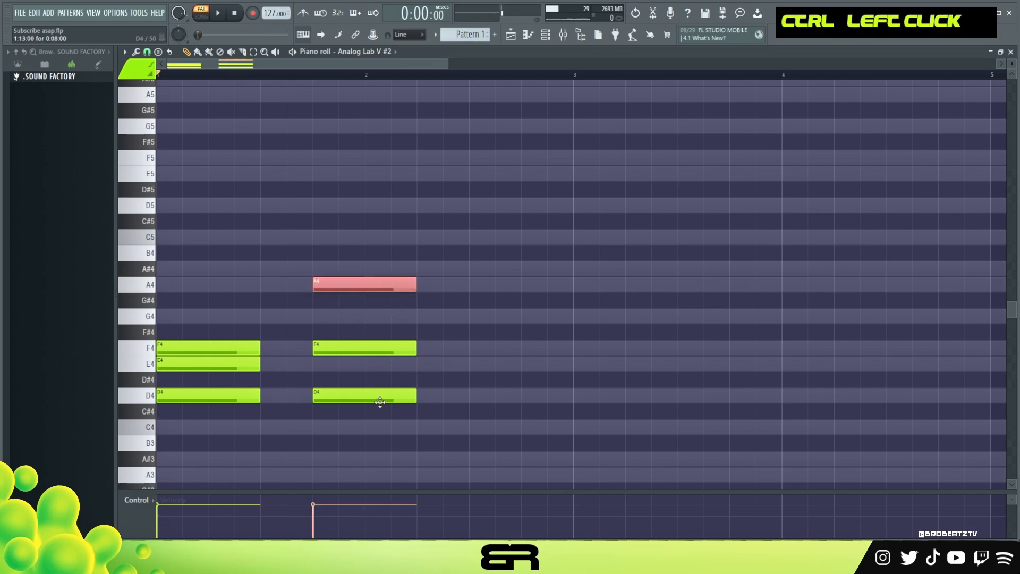
Step: Delete the second D4 and F4 notes and move the A4 note to the start of bar 1
ctrl+shift+click(381, 395)
right_click(371, 348)
drag(346, 284, 190, 284)
right_click(319, 396)
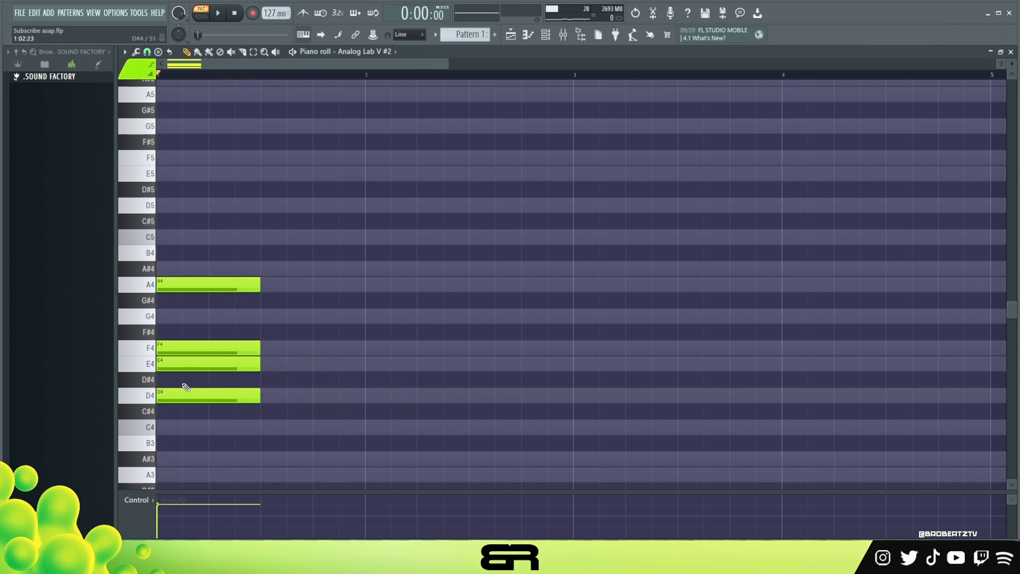
Step: Lengthen the D4 note to one full bar and duplicate it across bars 2 to 4
drag(255, 395, 357, 405)
ctrl+click(245, 399)
drag(191, 392, 589, 394)
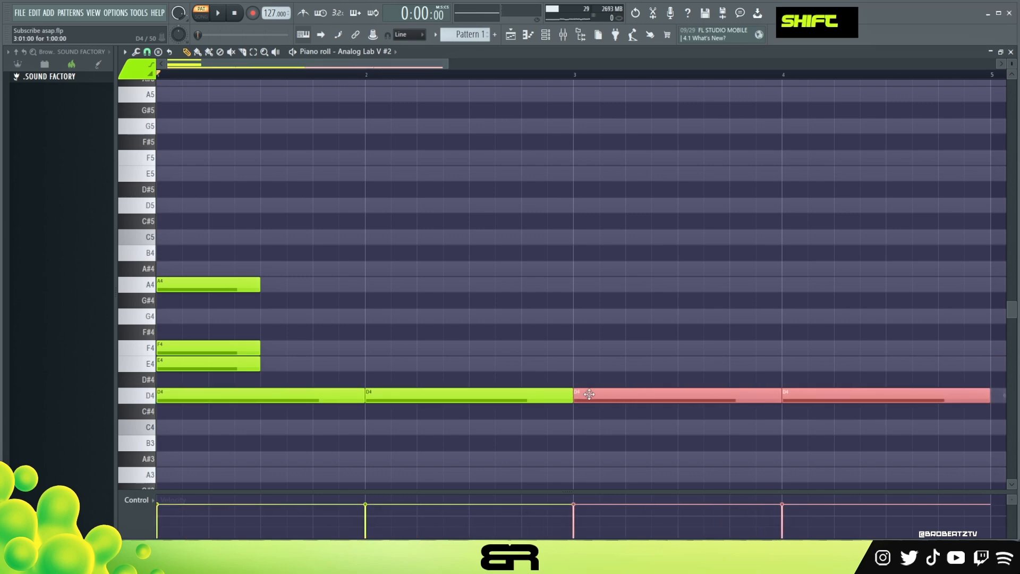
Step: Trim the ends of all four D4 notes to a length of 0:15:18, leaving small gaps between them
drag(444, 66, 485, 67)
ctrl+drag(310, 358, 886, 395)
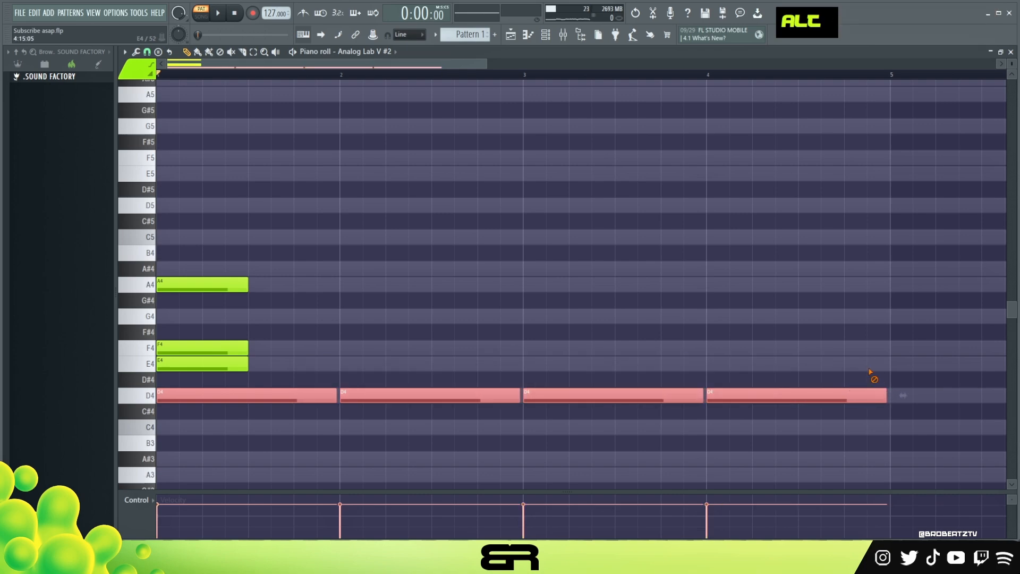
right_click(872, 372)
scroll(337, 298, up, 2)
scroll(490, 277, down, 2)
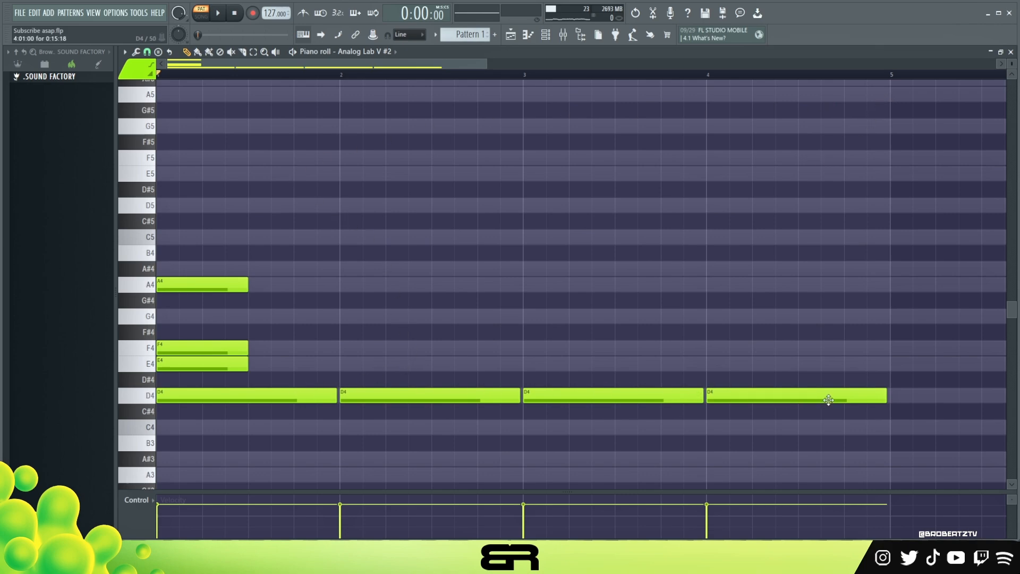
right_click(475, 375)
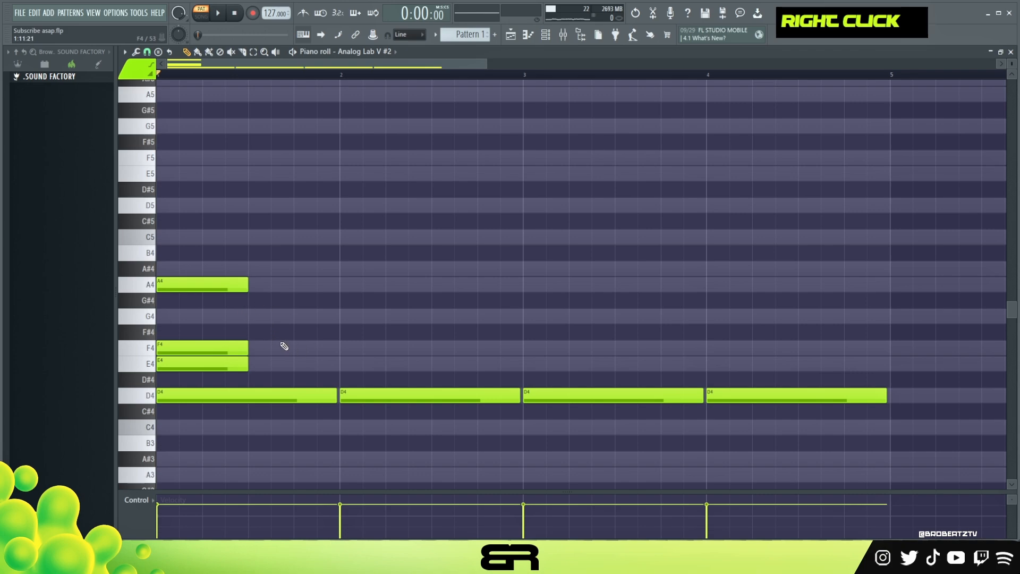
Step: Raise the E4 and F4 notes by one octave to E5 and F5
drag(228, 308, 204, 366)
key(ctrl+Up)
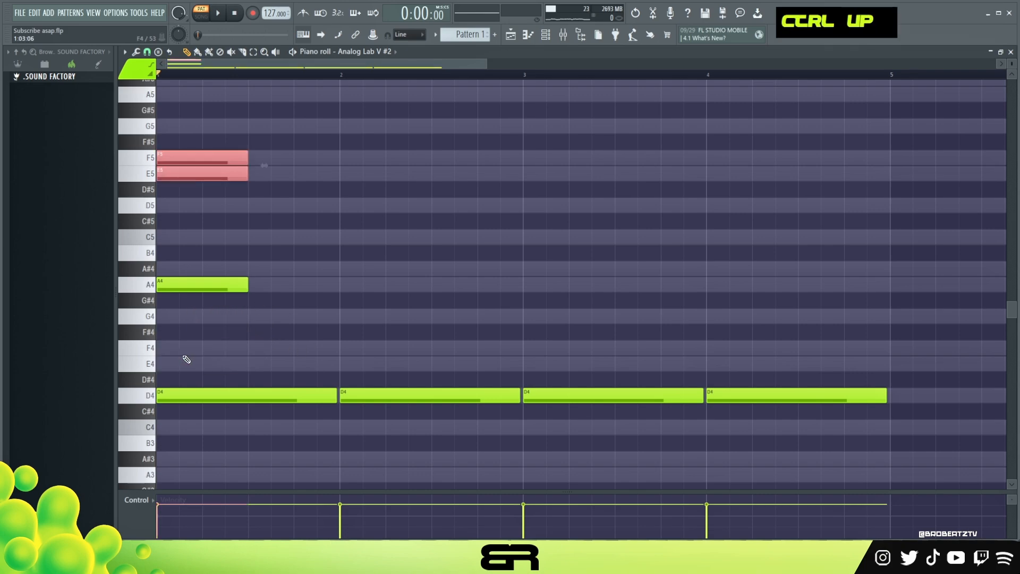
right_click(278, 204)
Step: Arrange one-beat notes alternating F5, E5, F5, E5 across bar 1
drag(192, 174, 260, 175)
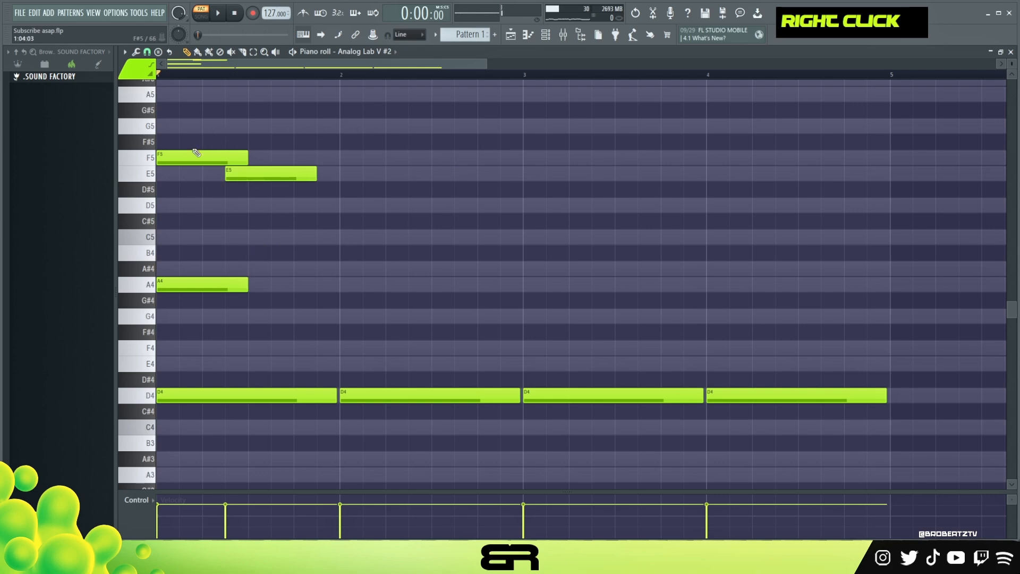
drag(242, 172, 219, 172)
drag(293, 174, 202, 157)
click(250, 158)
click(296, 173)
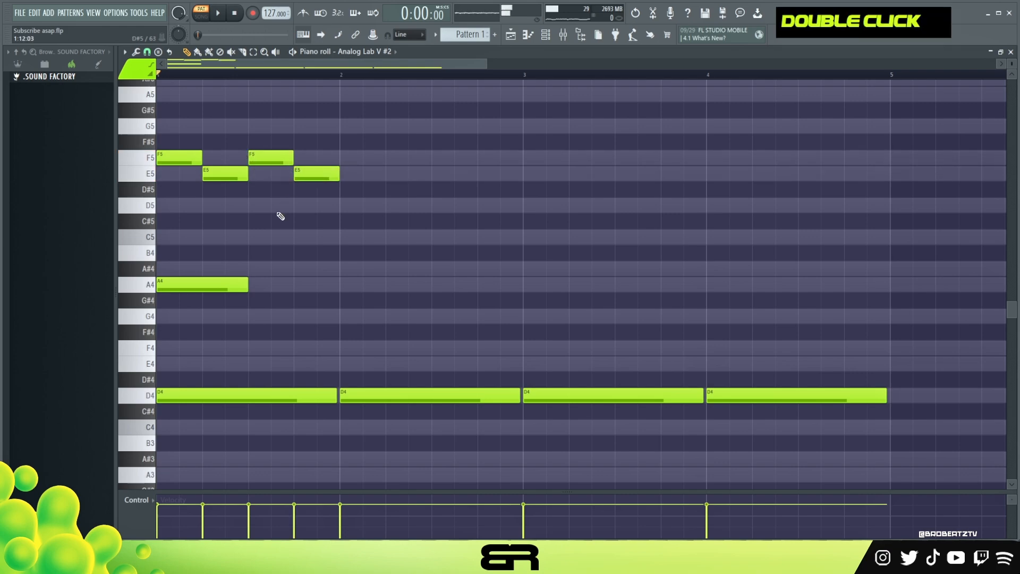
drag(234, 252, 356, 161)
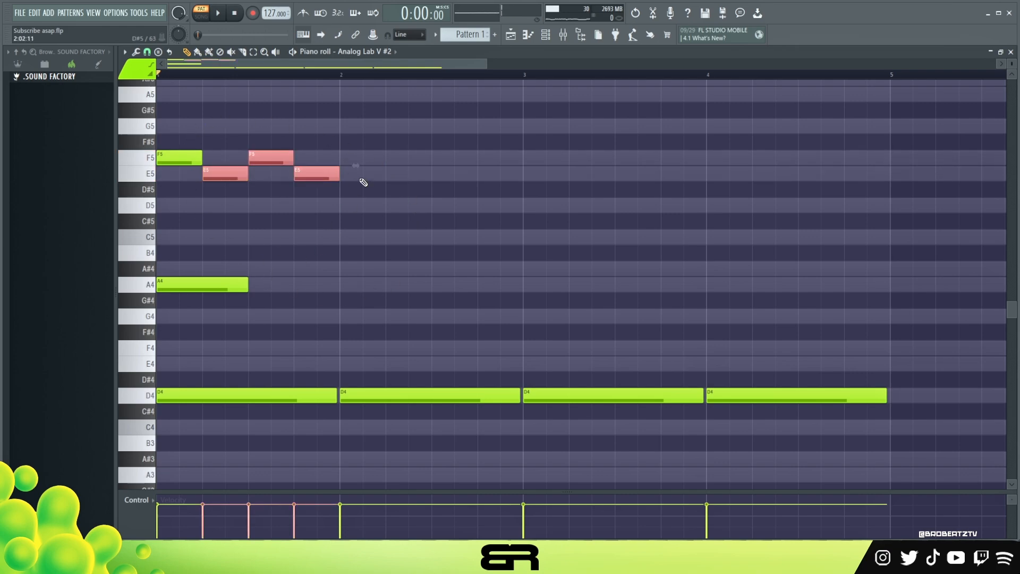
ctrl+right_click(361, 176)
right_click(364, 174)
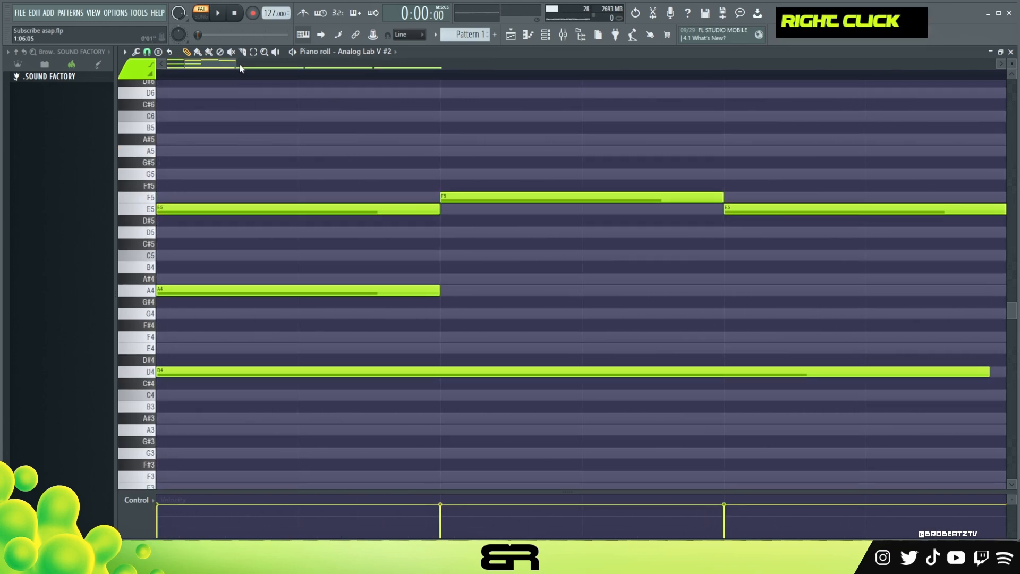
Step: Delete the second F5 and E5, lengthen the first F5 to 0:06:11, and make the remaining E5 span 1:07:00 to 1:13:00
drag(239, 63, 510, 87)
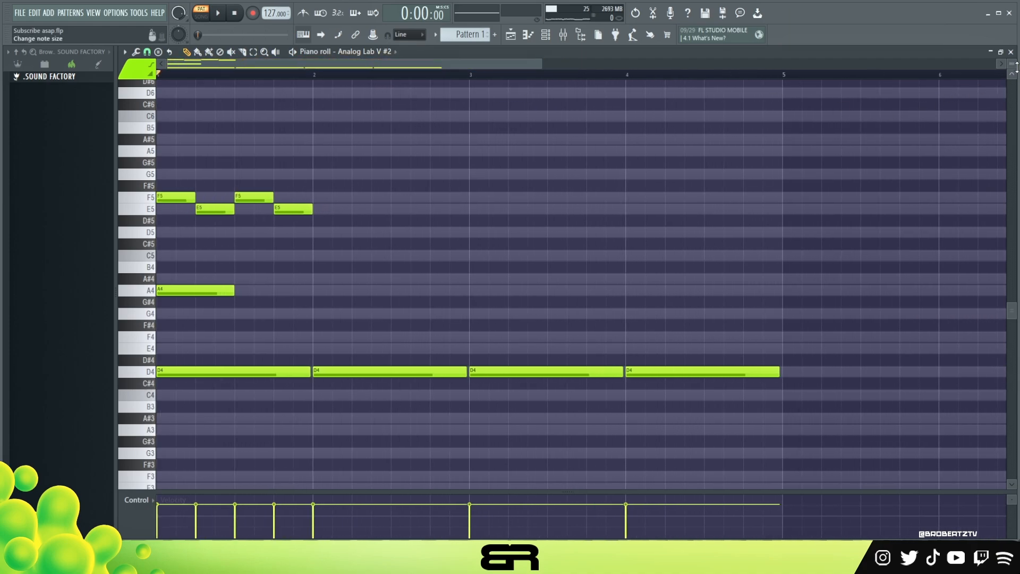
scroll(624, 76, up, 1)
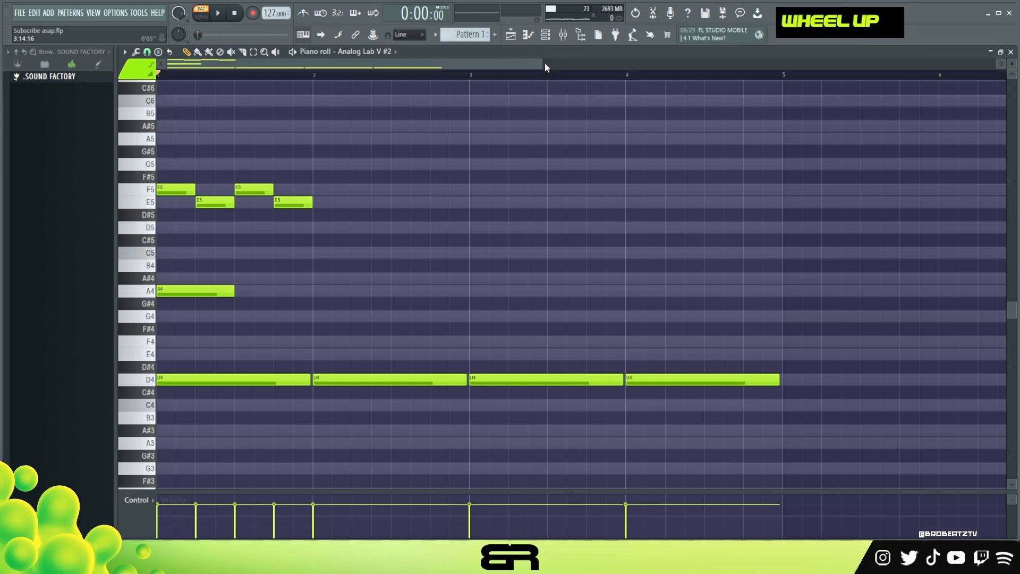
scroll(544, 67, up, 1)
right_click(287, 189)
right_click(335, 202)
drag(245, 205, 270, 205)
drag(209, 193, 241, 193)
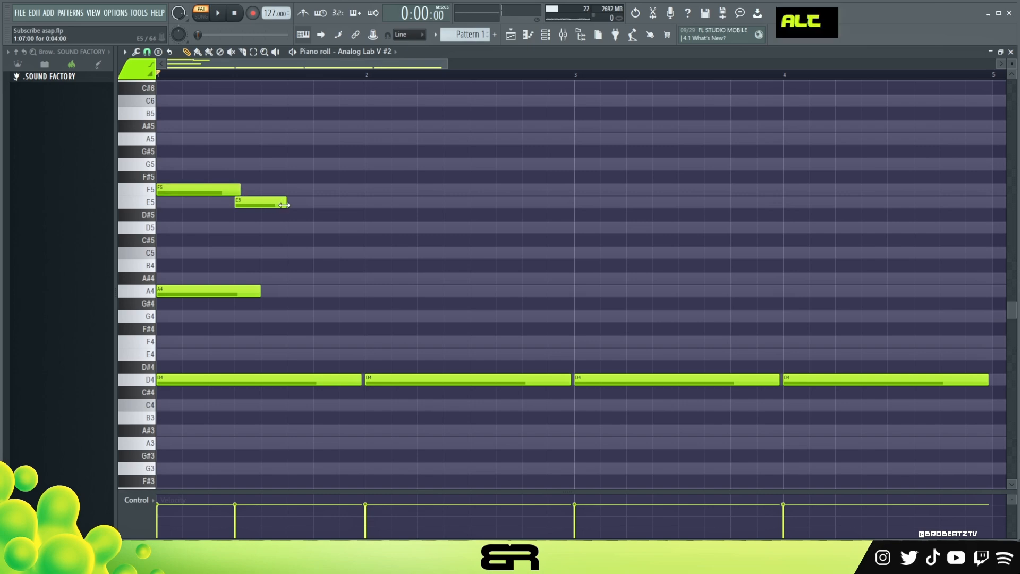
drag(288, 203, 313, 203)
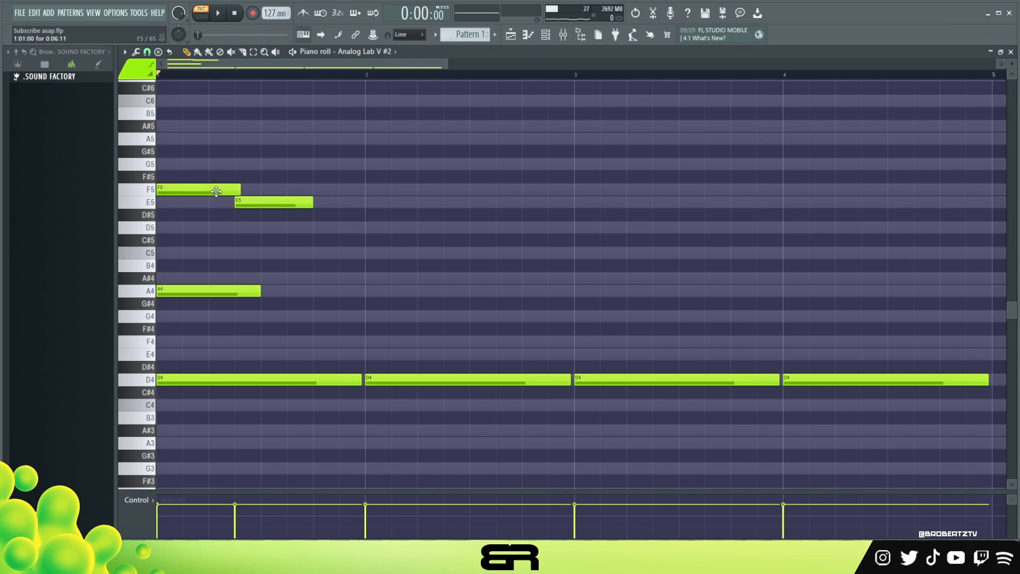
Step: Add a one-beat F5 note at 1:13:00 to fill the end of bar 1
drag(205, 202, 257, 232)
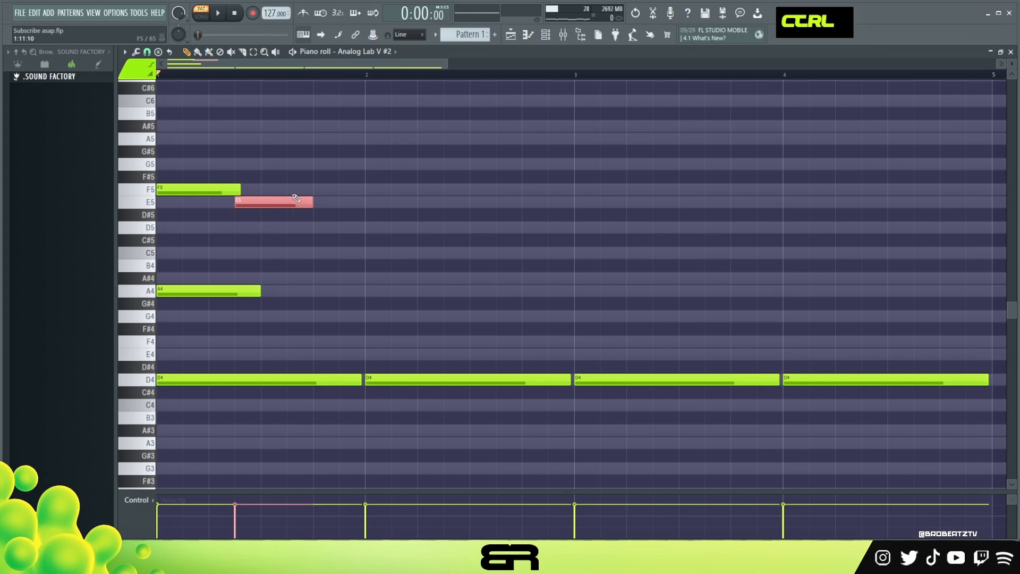
click(318, 190)
drag(392, 191, 365, 203)
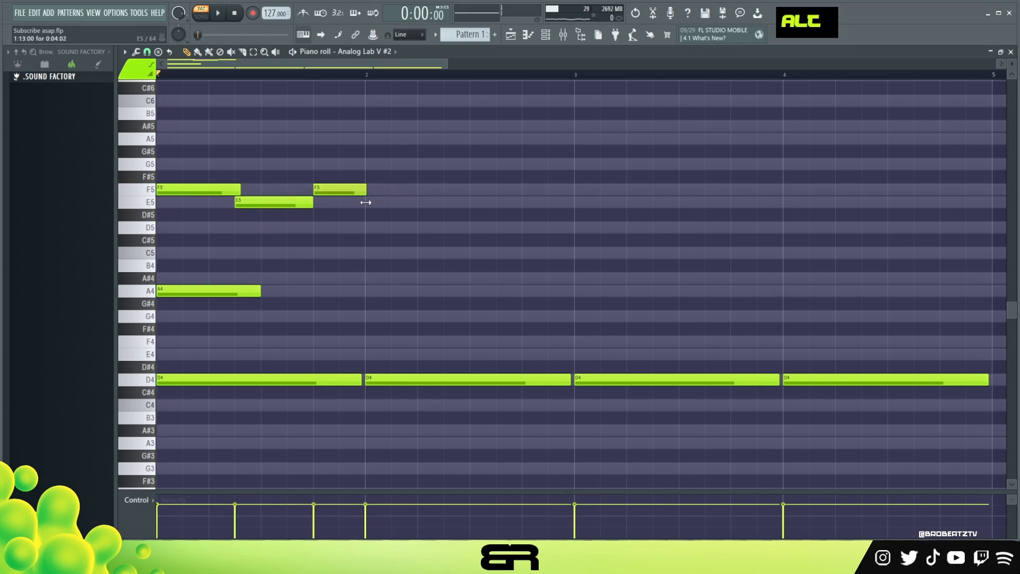
Step: Duplicate the three-note F5, E5, F5 melody from bar 1 into bars 2, 3 and 4
drag(371, 159, 227, 250)
drag(216, 189, 408, 194)
drag(524, 177, 613, 192)
right_click(610, 154)
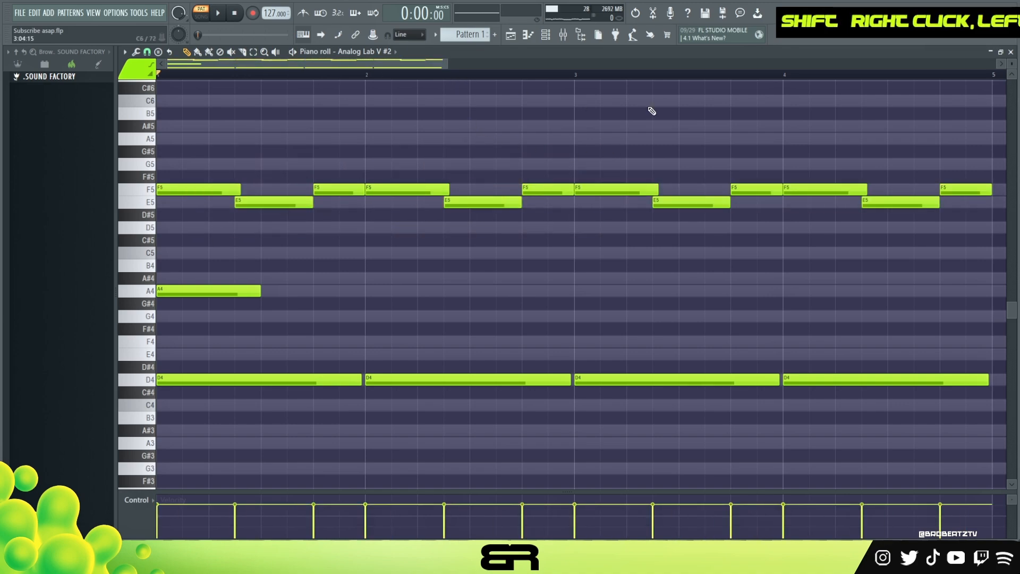
Step: Shift the A4 note half a beat later in bar 1
scroll(581, 104, down, 1)
scroll(864, 186, up, 2)
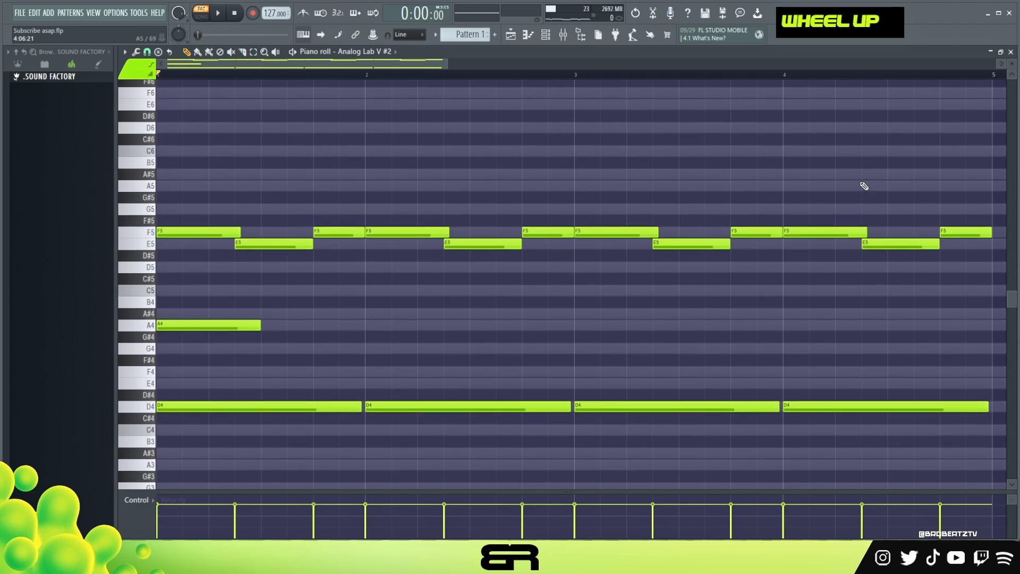
drag(445, 61, 466, 61)
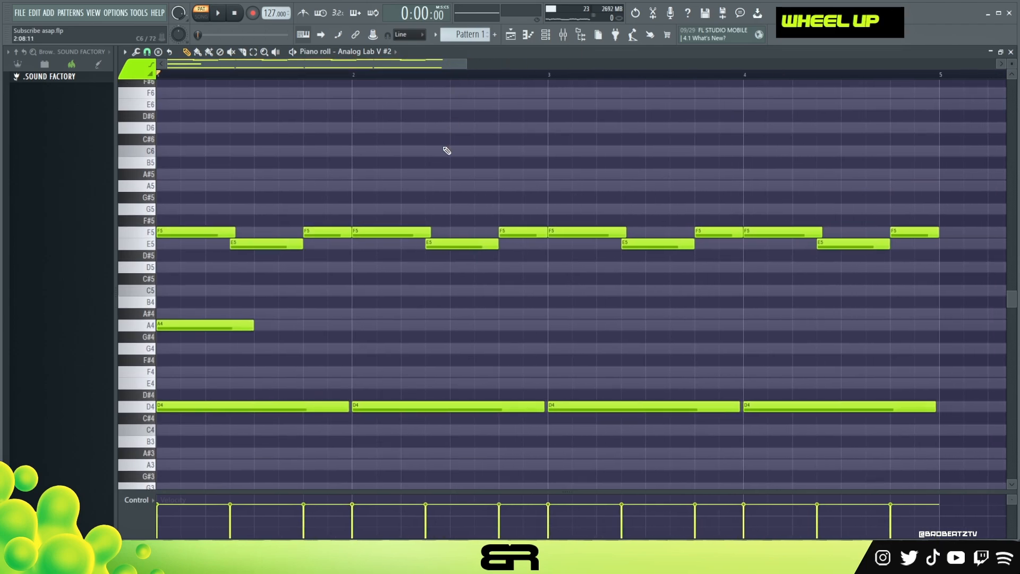
right_click(446, 153)
ctrl+click(191, 325)
drag(190, 325, 215, 324)
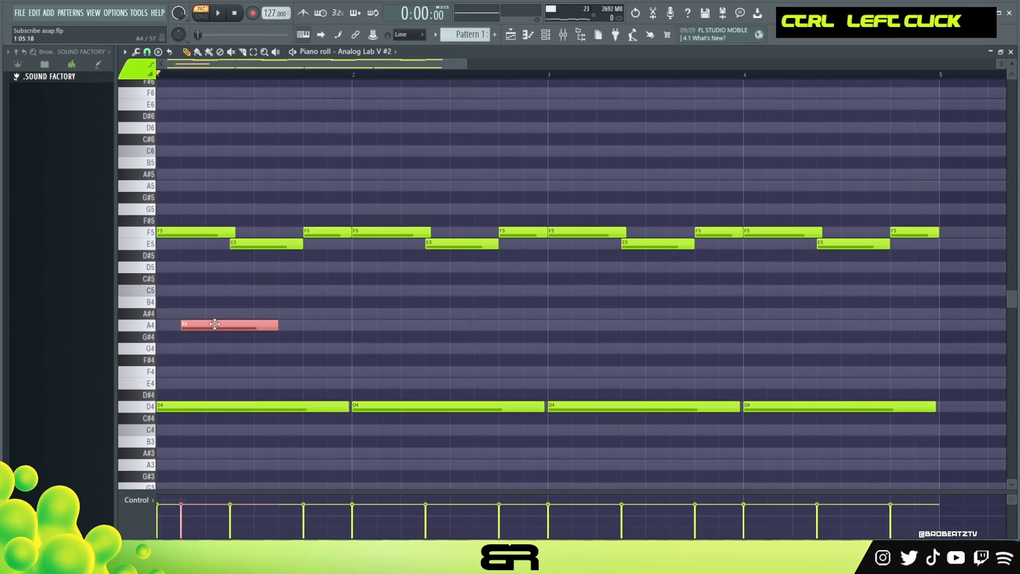
ctrl+click(181, 232)
ctrl+shift+click(260, 243)
right_click(228, 313)
Step: Copy the A4 note to 1:05:00, raise the copy an octave to A5, and duplicate that A5 directly behind it
ctrl+click(221, 325)
key(shift+2)
mouse_move(232, 330)
mouse_down()
mouse_move(376, 329)
mouse_move(229, 320)
mouse_move(245, 316)
mouse_up()
key(ctrl+Up)
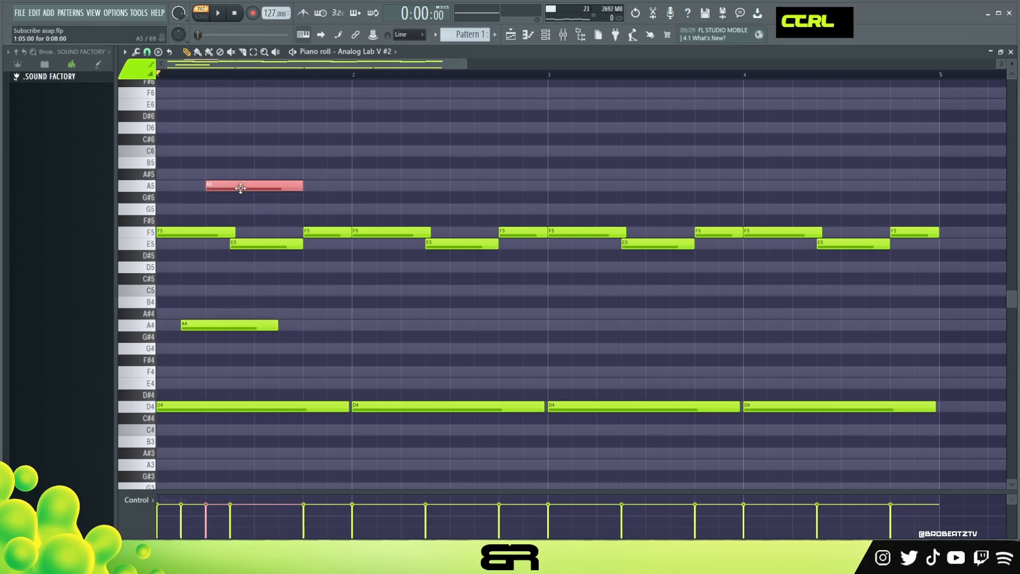
drag(241, 187, 324, 183)
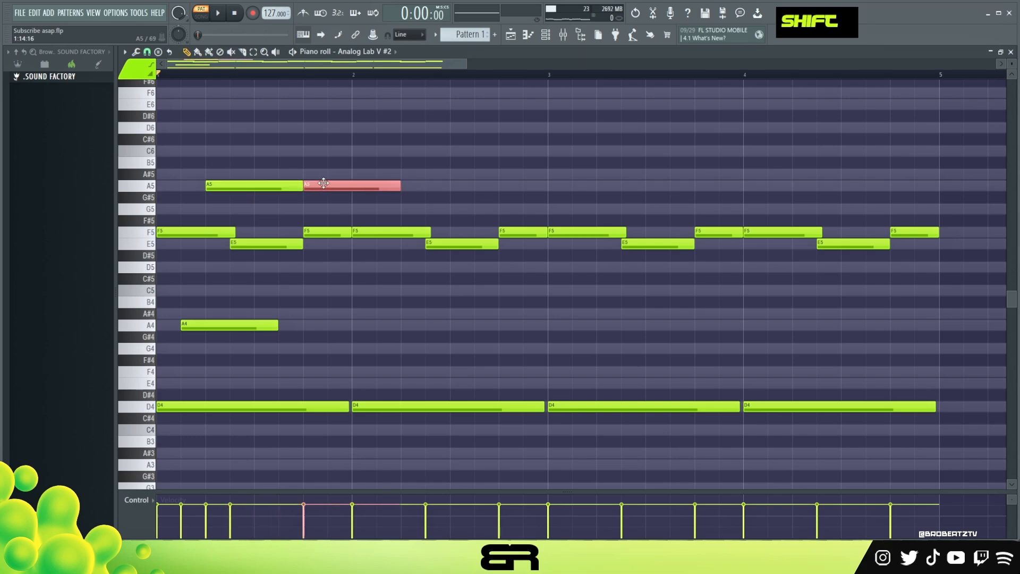
Step: Raise the second A5 note an octave to A6 and add an octave-higher copy of bar 1's F5, E5, F5 melody
key(ctrl+Up)
scroll(329, 213, up, 1)
drag(328, 251, 193, 286)
mouse_move(188, 269)
mouse_down()
mouse_move(200, 274)
mouse_move(189, 275)
mouse_up()
key(ctrl+Up)
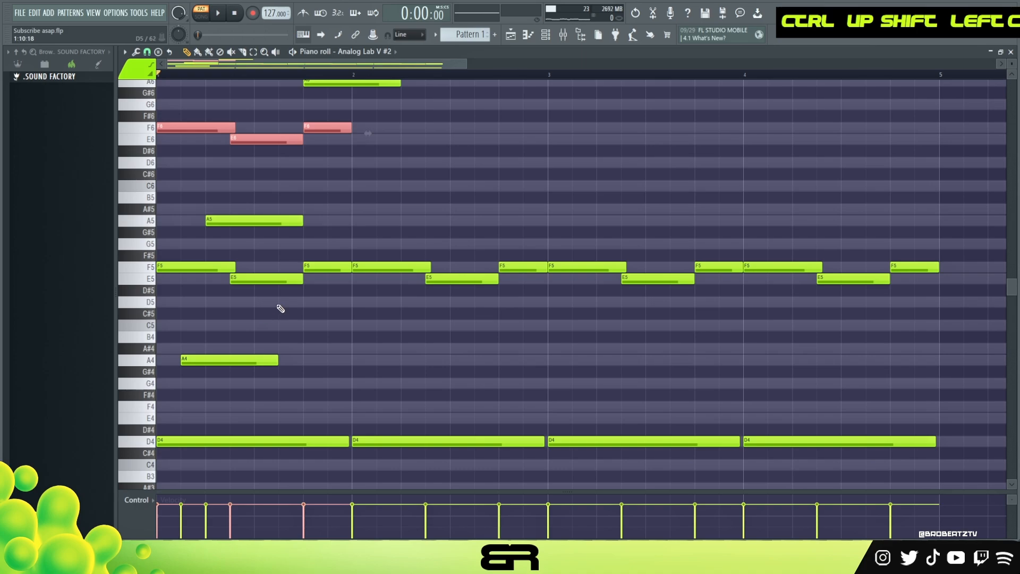
right_click(333, 218)
Step: Shorten the A5 note at 1:05:00 to about one beat and trim the A6 note to the end of bar 1
ctrl+click(298, 220)
drag(301, 222, 255, 228)
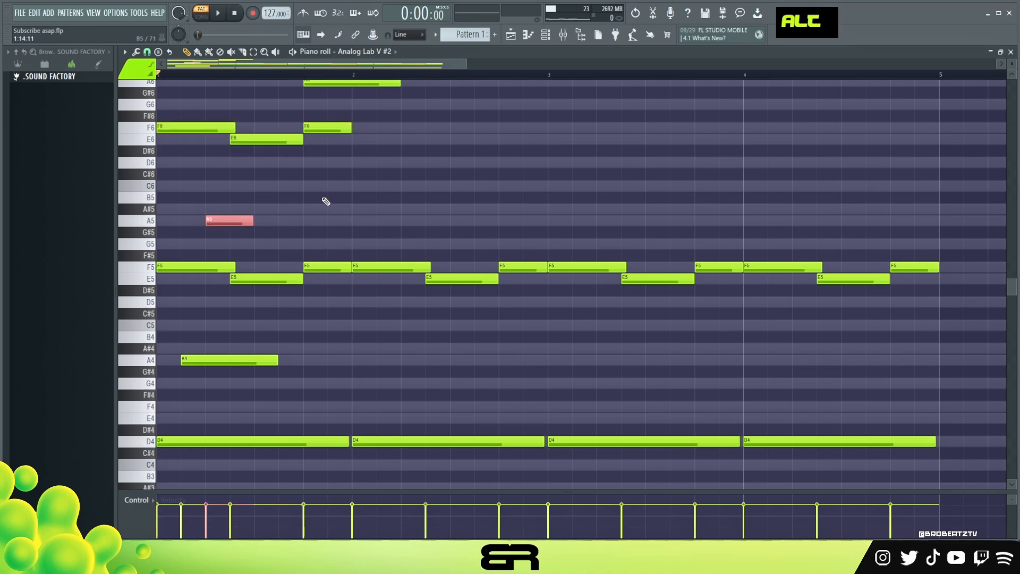
scroll(326, 200, up, 2)
drag(400, 153, 351, 164)
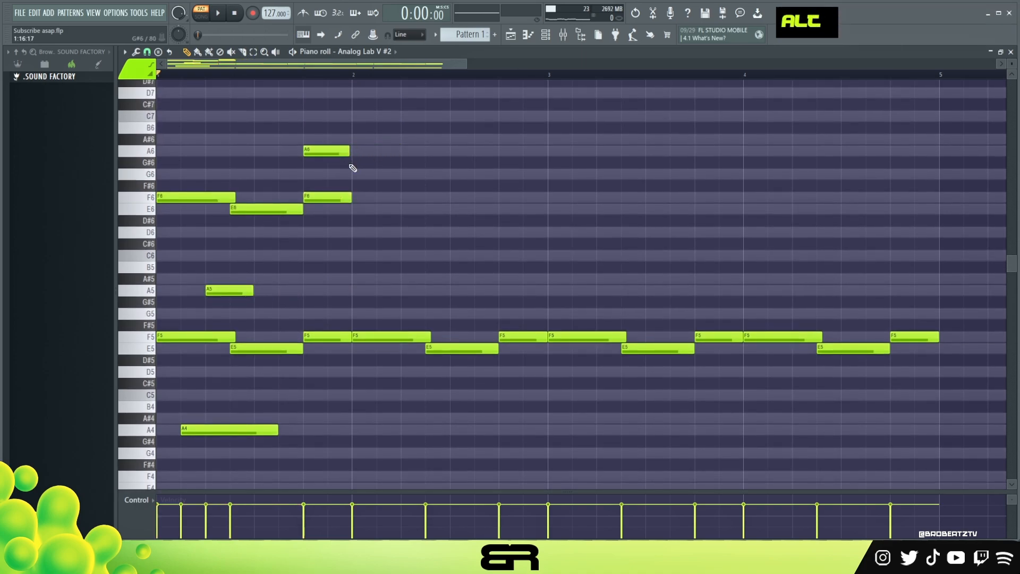
scroll(354, 202, down, 1)
ctrl+click(274, 393)
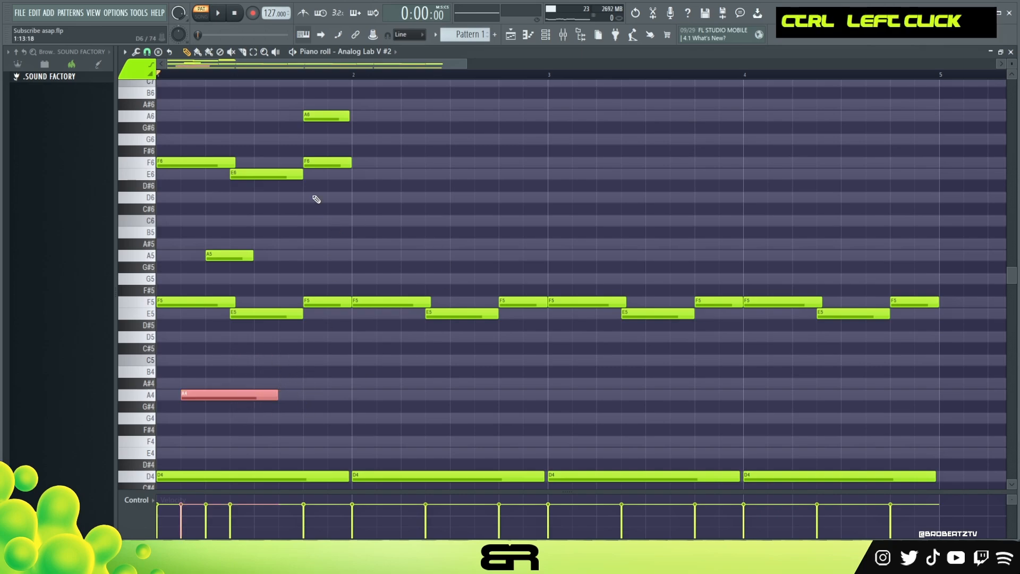
alt+click(346, 118)
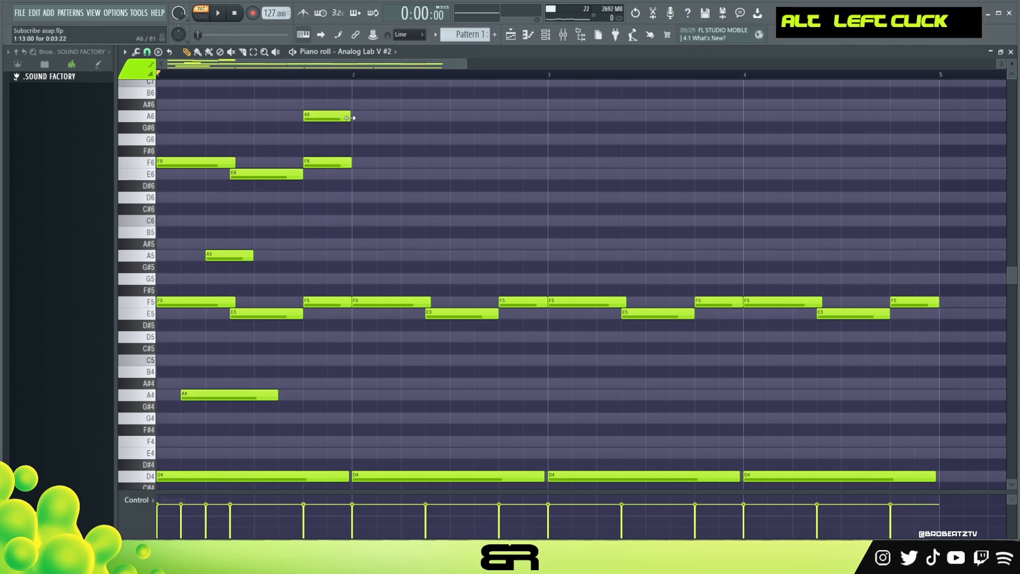
Step: Shorten the A4 note in bar 1 to about one and a half beats and play back the bar
drag(335, 99, 140, 433)
right_click(323, 176)
drag(341, 99, 169, 419)
right_click(286, 403)
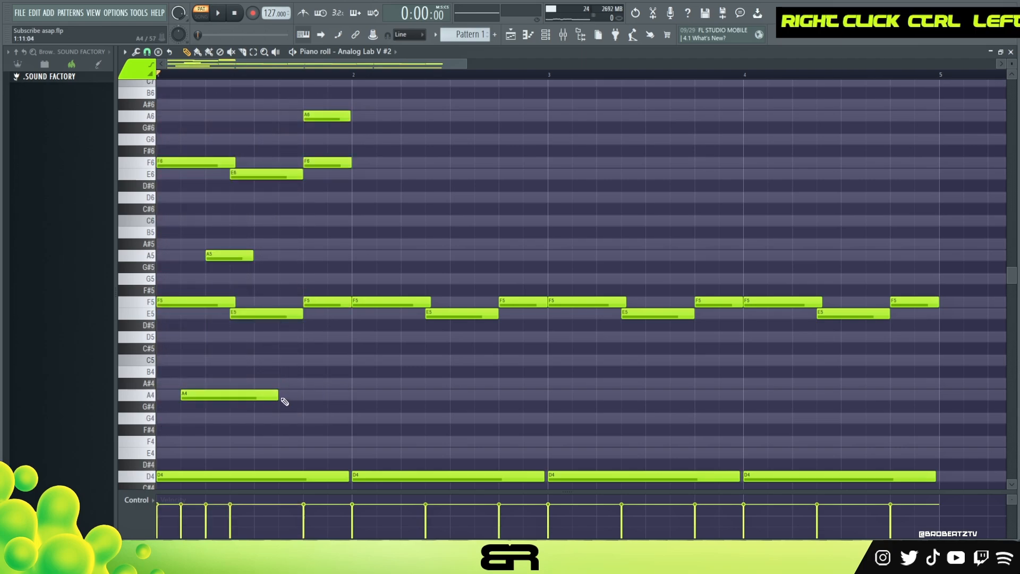
drag(278, 397, 251, 397)
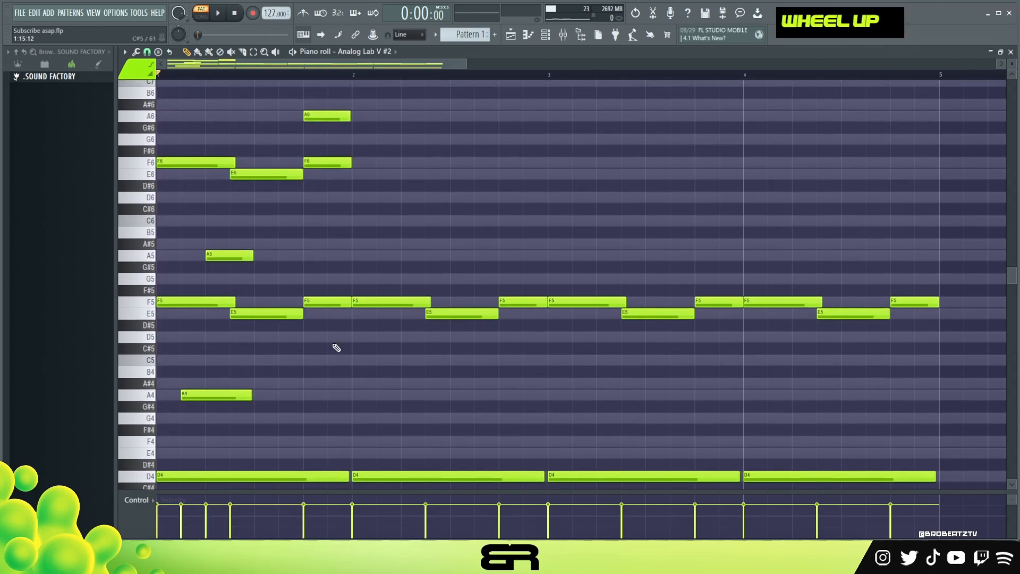
key(space)
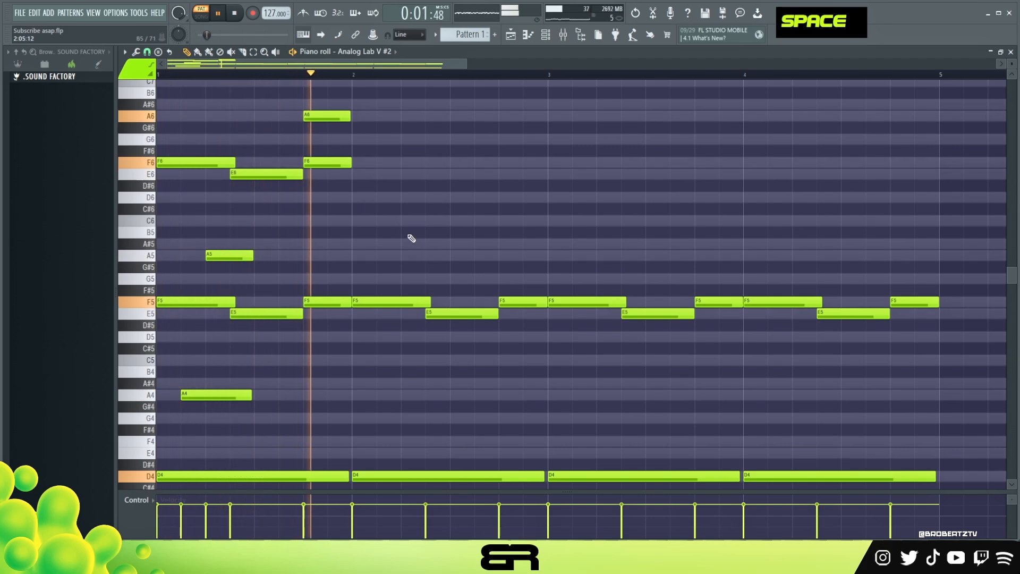
key(space)
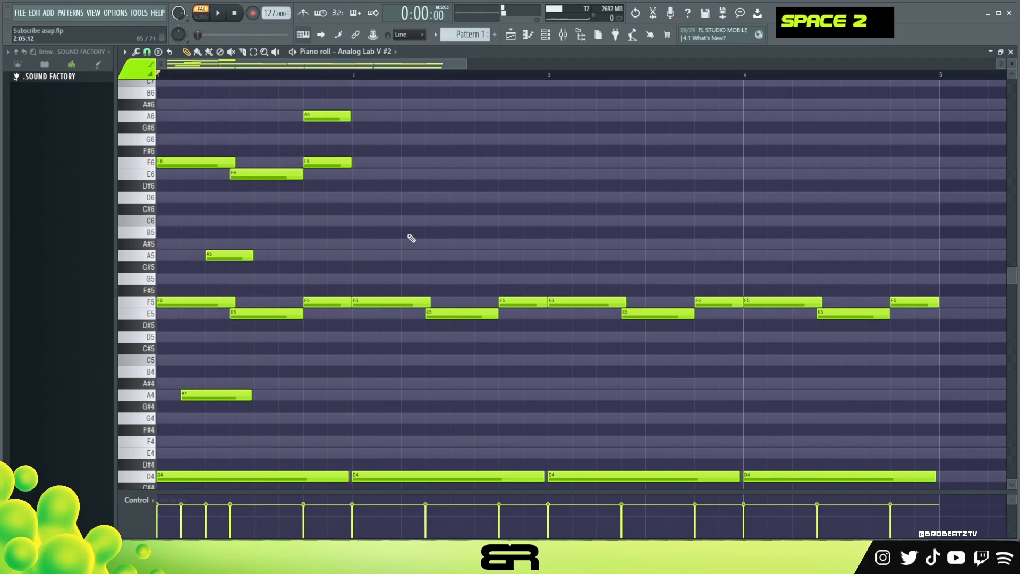
Step: Try a D3, E3, F3 cluster at the start of bar 2 and a D3, F3, A3 chord at 2:09:00
scroll(482, 278, down, 5)
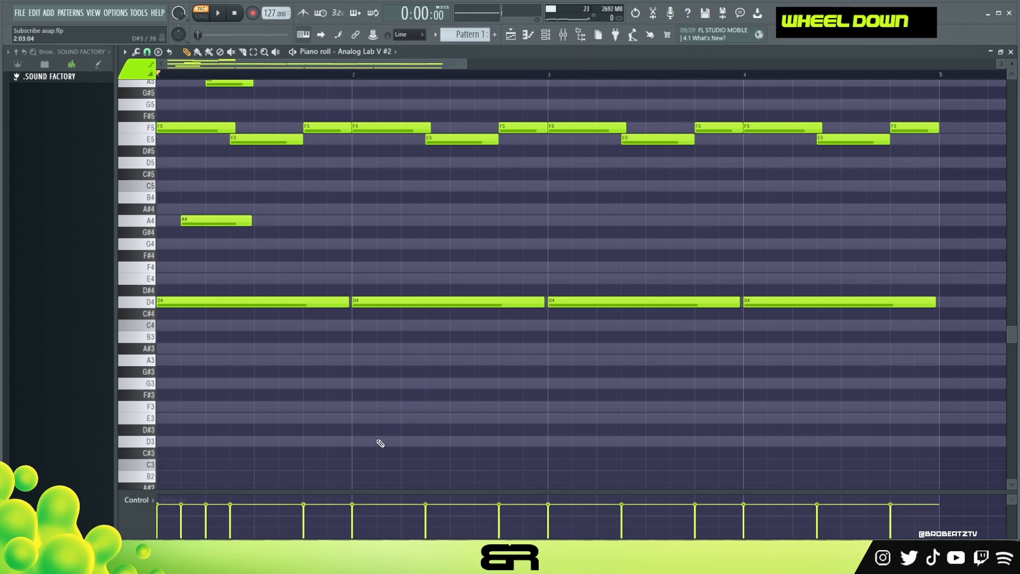
click(379, 441)
click(361, 418)
click(361, 407)
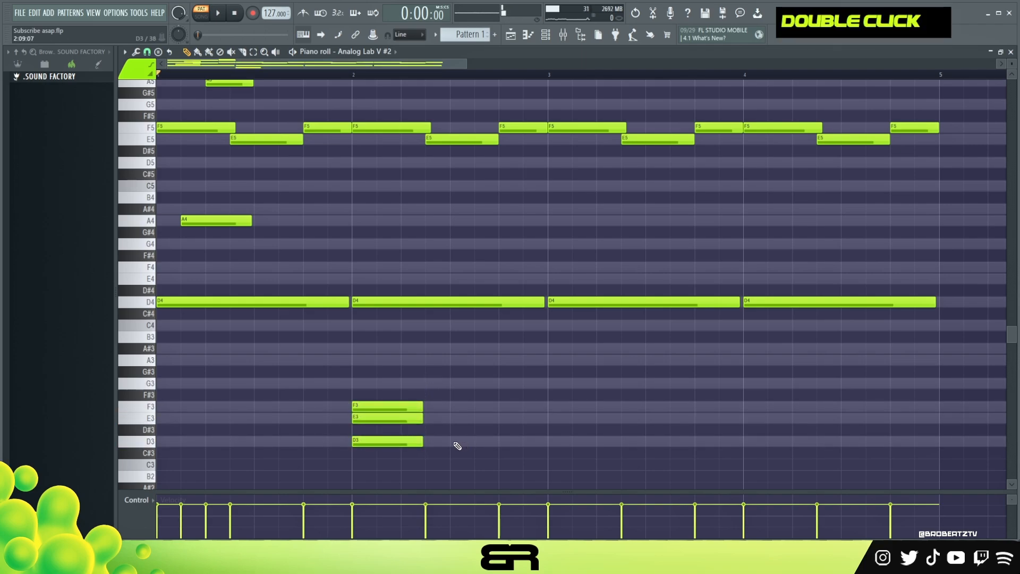
click(458, 441)
click(458, 418)
click(458, 406)
right_click(458, 418)
click(455, 360)
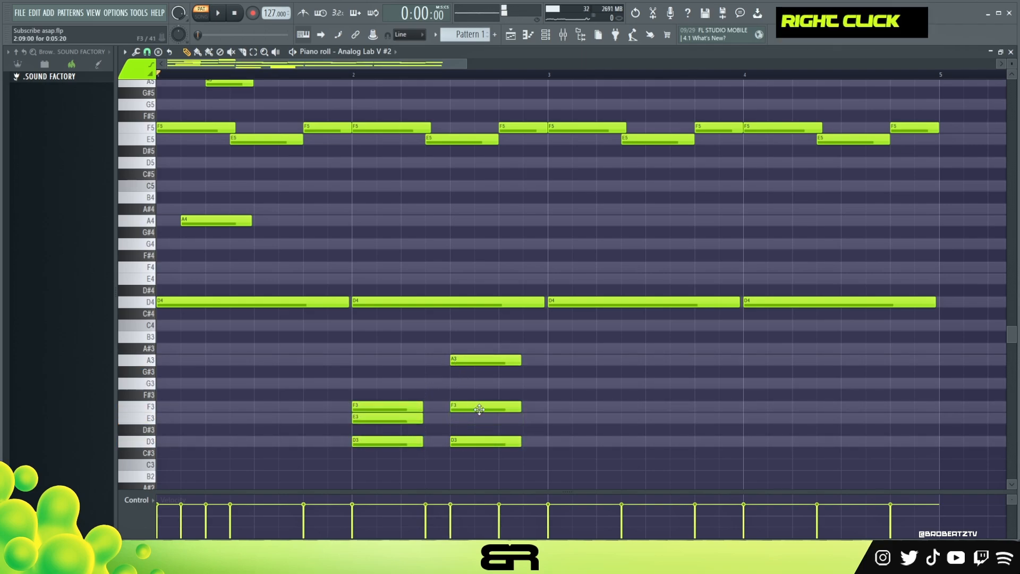
Step: Delete all the test notes between D3 and A3 in bar 2
right_click(479, 410)
drag(446, 331, 485, 436)
drag(371, 390, 415, 447)
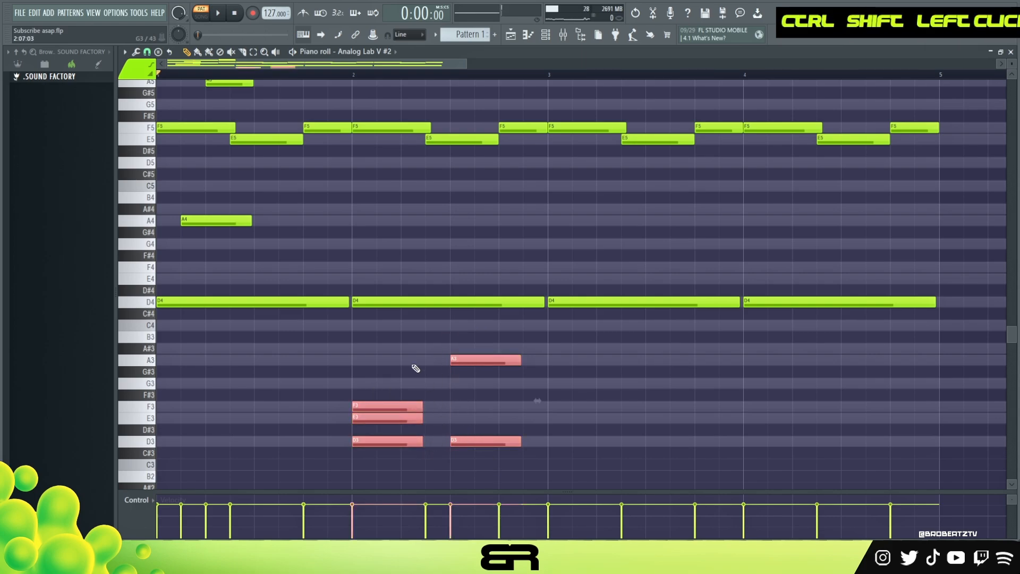
drag(346, 332, 531, 457)
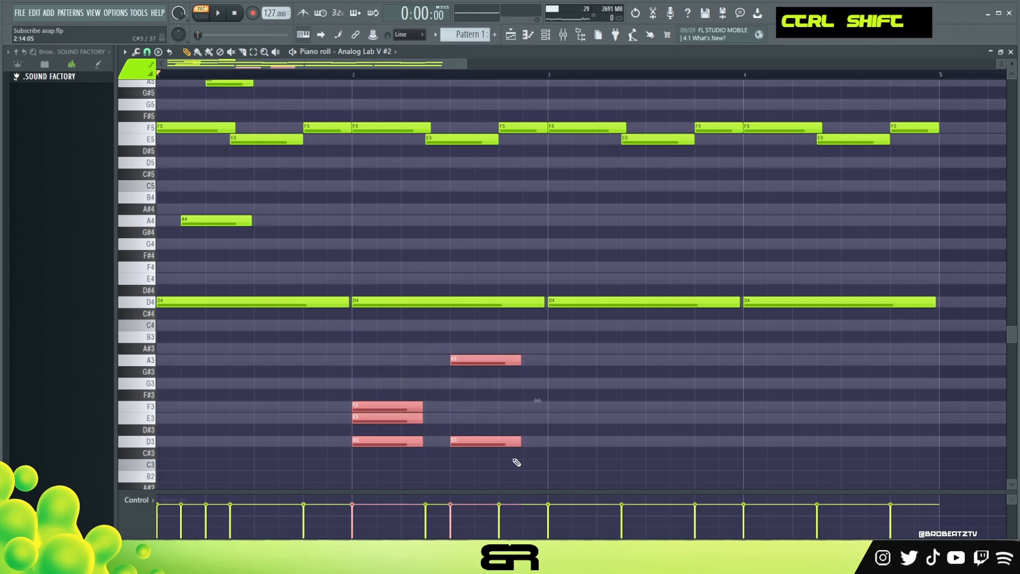
right_click(511, 441)
right_click(488, 360)
right_click(391, 406)
right_click(399, 418)
right_click(415, 440)
Step: Delete the F5 and E5 melody notes in bars 3 and 4, keeping the D4 bass notes
scroll(229, 353, up, 2)
scroll(229, 354, up, 2)
scroll(250, 356, down, 1)
scroll(531, 318, up, 1)
drag(903, 226, 584, 297)
key(Delete)
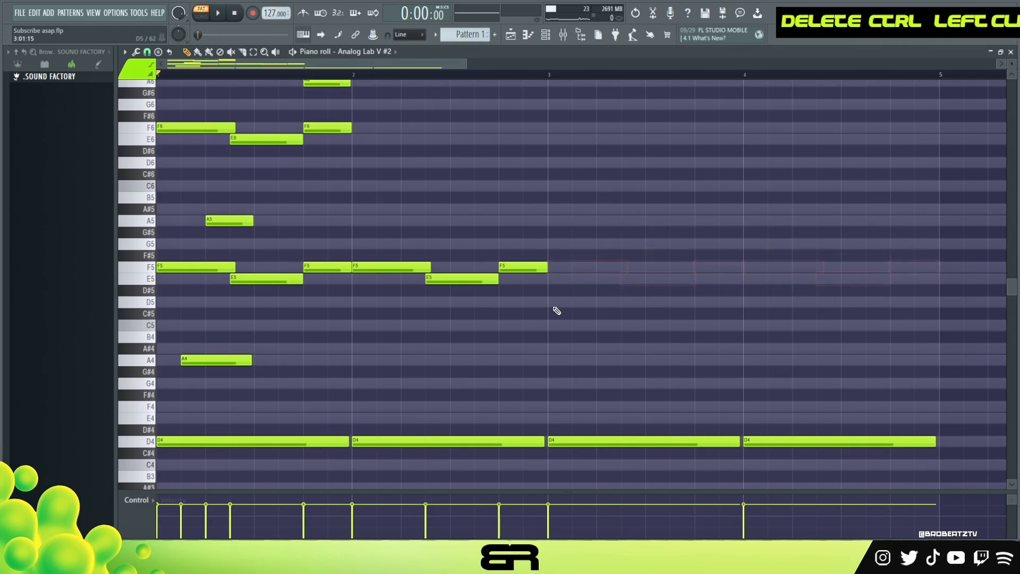
Step: Copy bar 1's A5 note to 2:05:00 and its E6 note to 2:07:00 and 2:13:00
ctrl+click(228, 221)
drag(236, 222, 421, 226)
scroll(415, 234, up, 2)
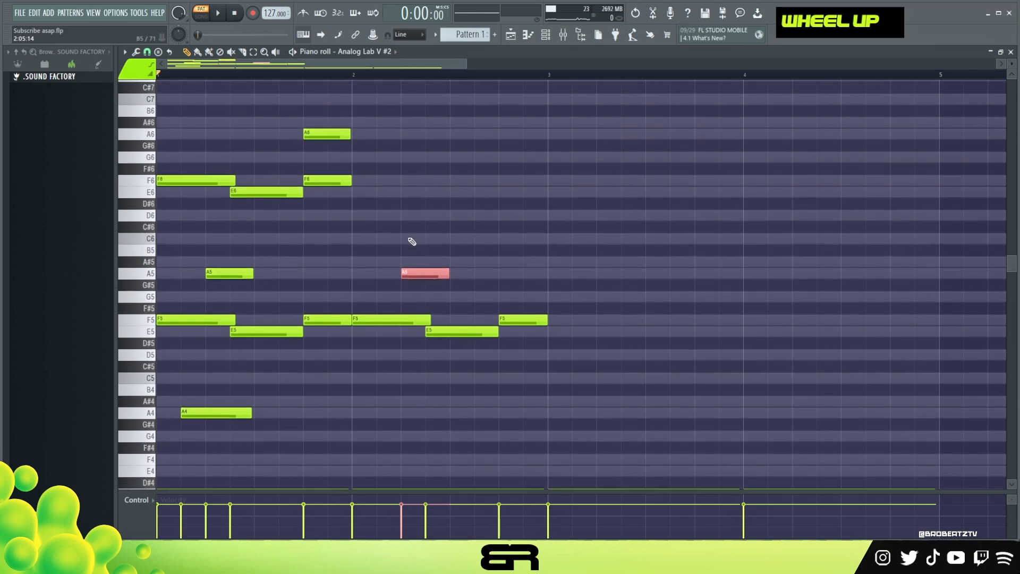
drag(281, 207, 514, 214)
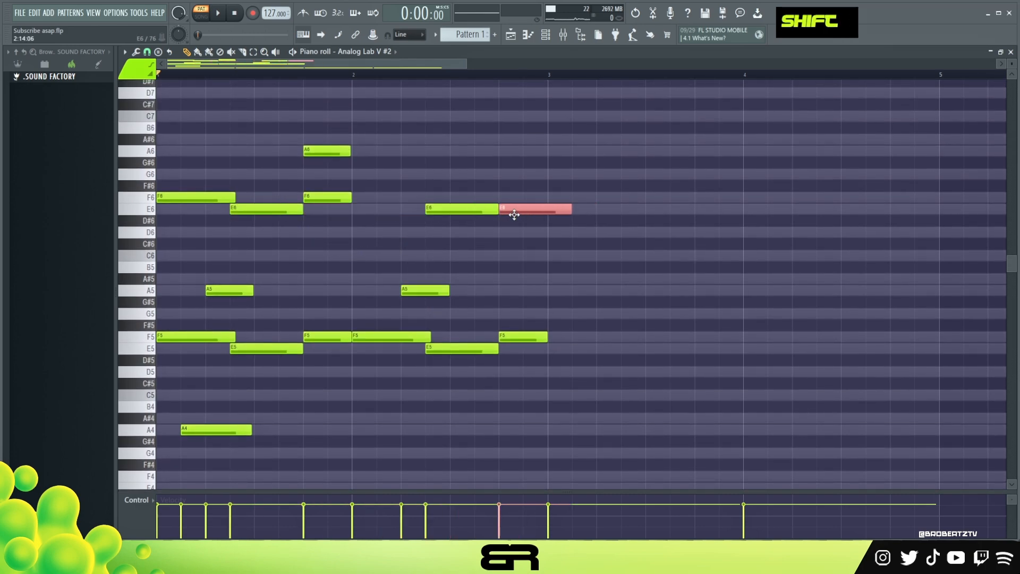
Step: Copy bar 2's A5 note up to C6, place the copy at 2:11:00 and shorten it to about half a beat
drag(420, 290, 420, 253)
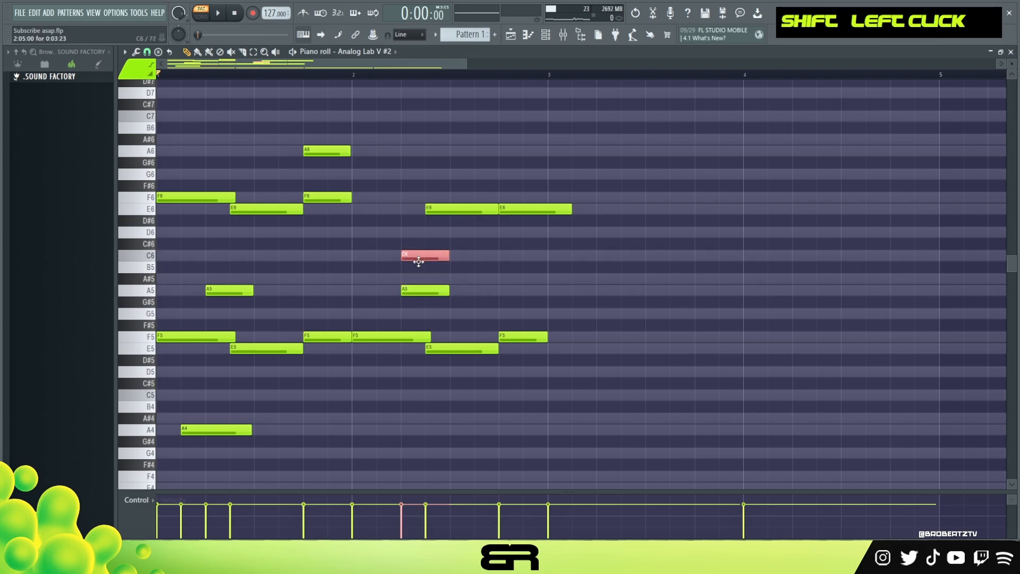
ctrl+shift+click(442, 211)
ctrl+shift+click(429, 256)
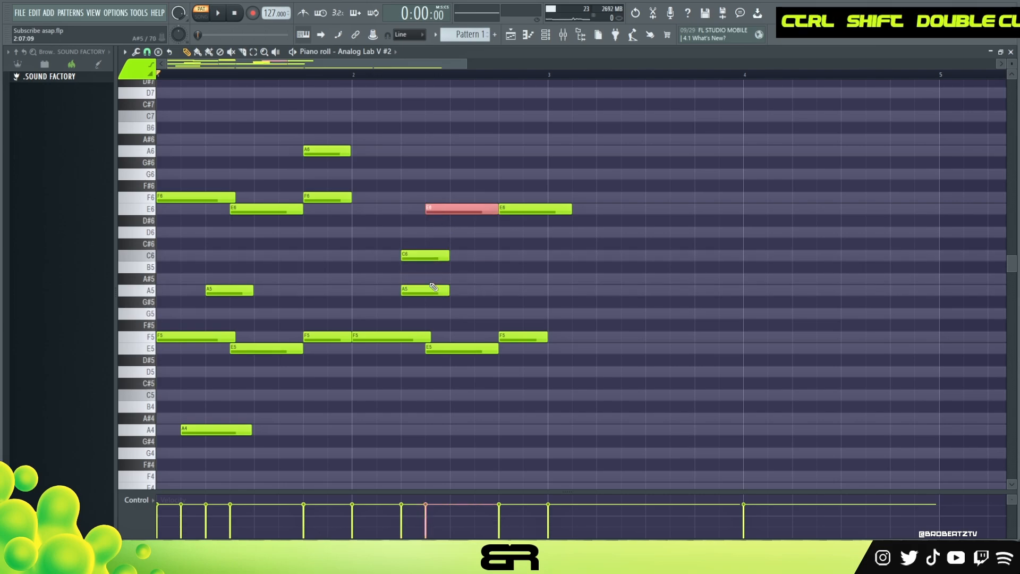
ctrl+shift+click(429, 290)
ctrl+shift+click(422, 257)
alt+right_click(419, 254)
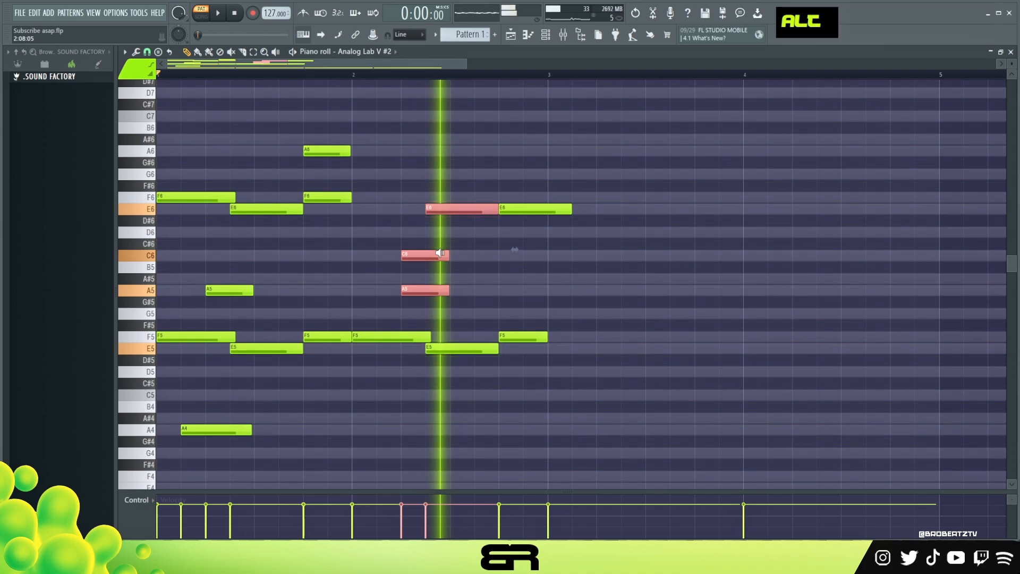
click(462, 246)
drag(421, 254, 498, 260)
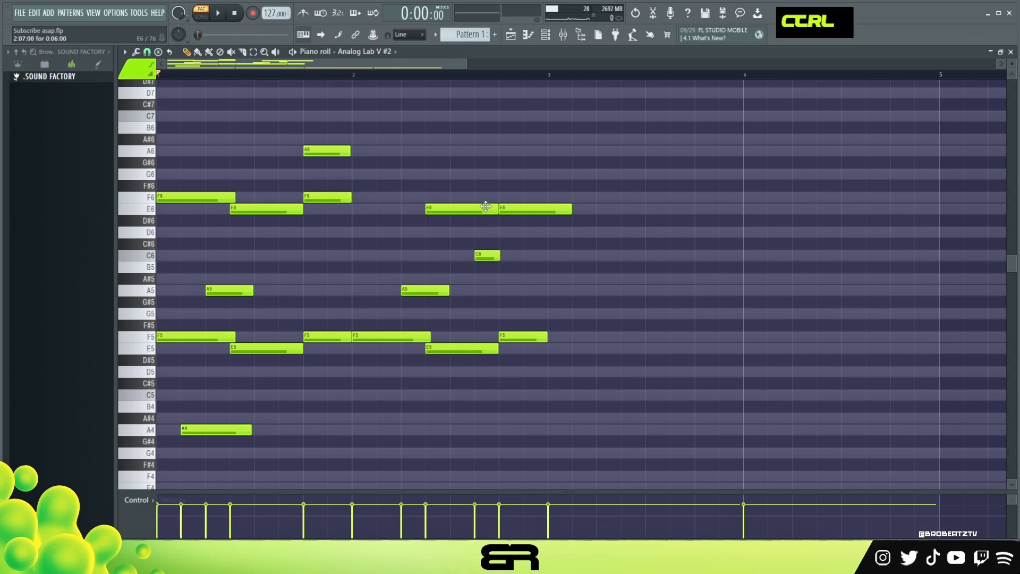
Step: Shorten the second E6 note to the end of bar 2 and slightly trim the end of the E6 before it
ctrl+click(542, 209)
drag(570, 206, 544, 219)
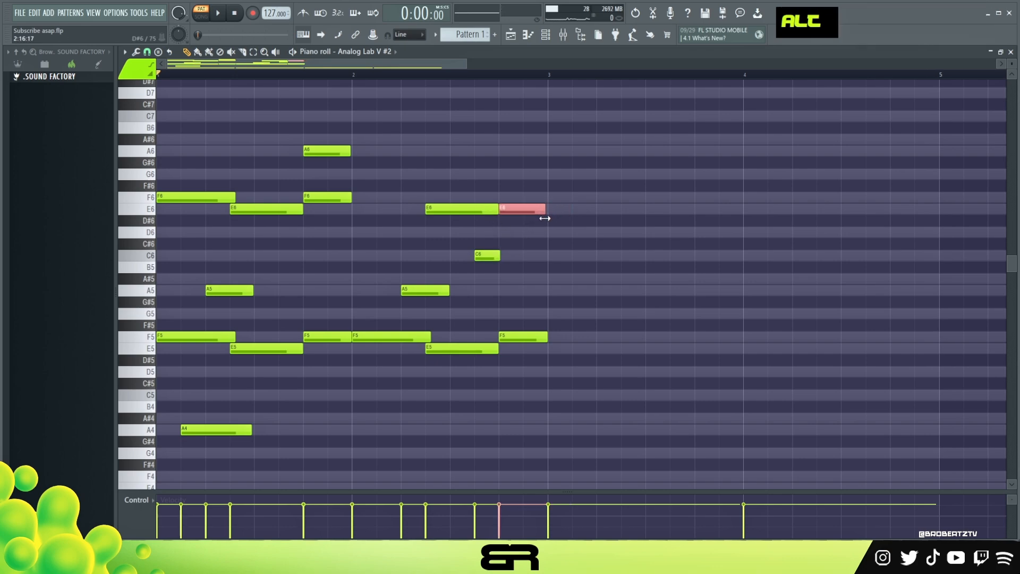
key(alt+2)
drag(498, 210, 495, 210)
right_click(503, 196)
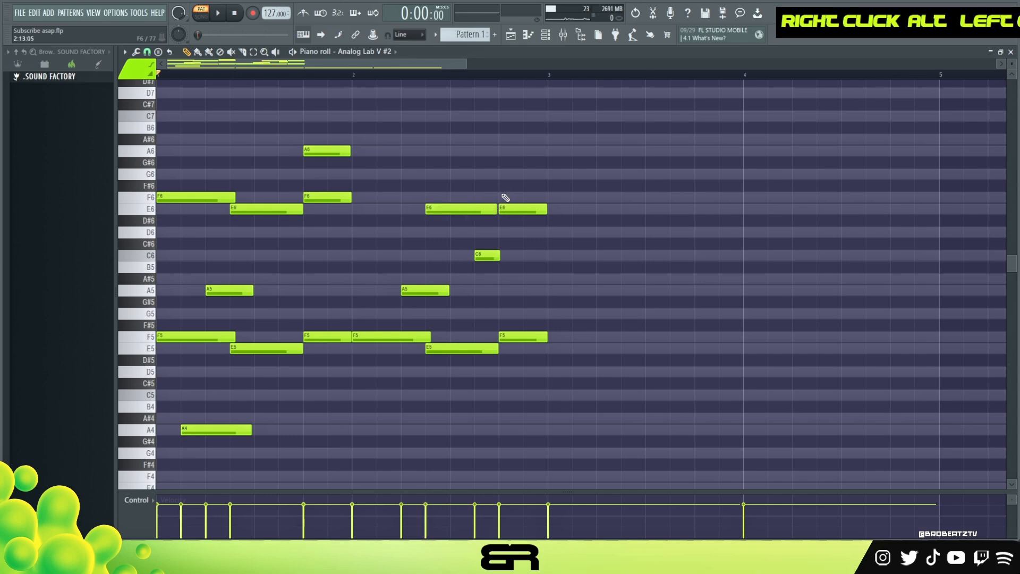
Step: Play the pattern from the start to listen to bars 1 and 2
scroll(511, 267, down, 1)
scroll(510, 267, up, 1)
scroll(510, 265, down, 1)
scroll(513, 263, up, 1)
key(space)
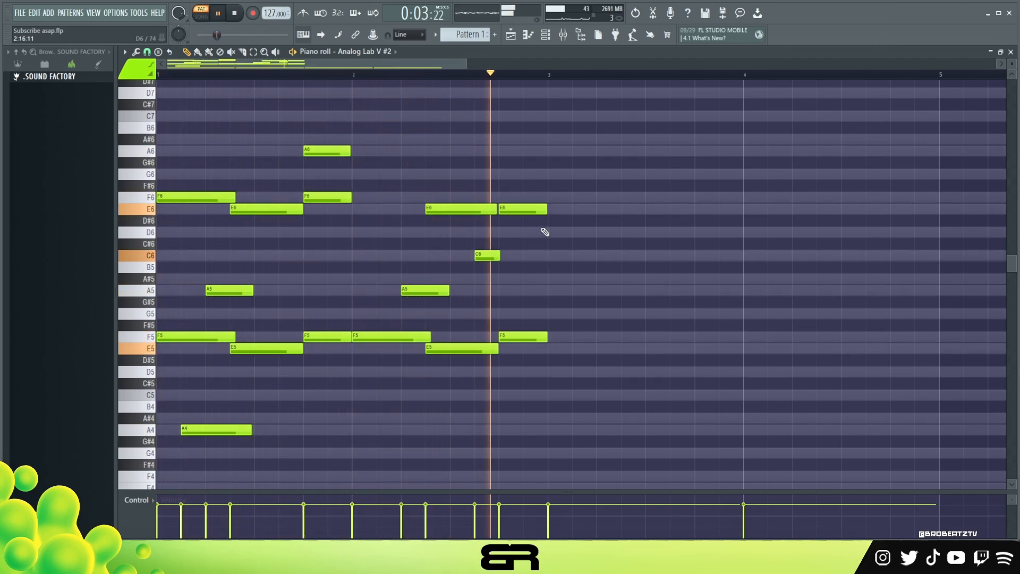
key(space)
Step: Copy all melody notes of bars 1 and 2 above the D4 bass into bars 3 and 4
scroll(608, 226, down, 1)
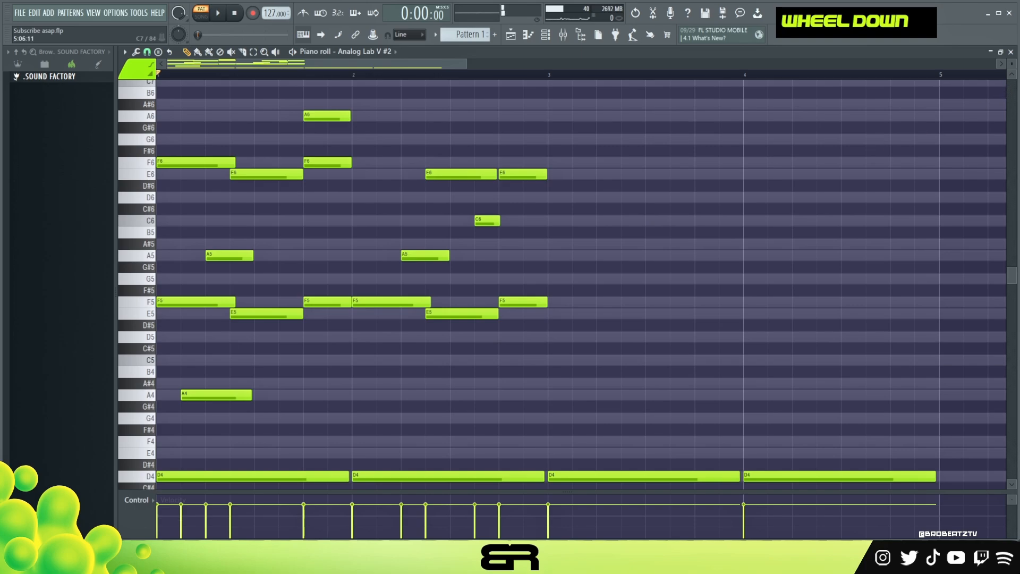
scroll(584, 213, down, 1)
drag(566, 126, 163, 396)
shift+drag(164, 301, 567, 296)
ctrl+right_click(565, 269)
right_click(550, 282)
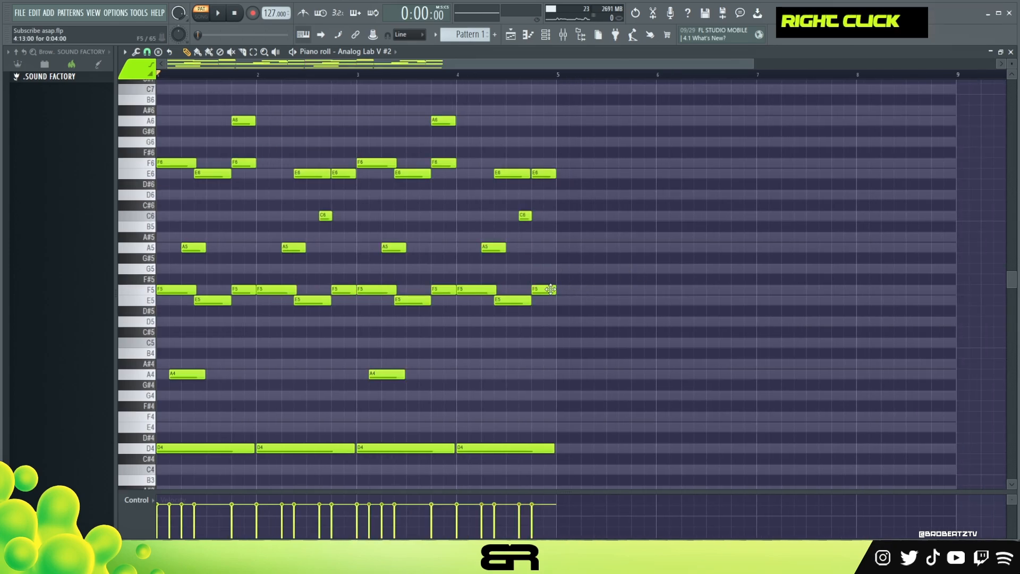
Step: Duplicate the entire four-bar pattern into bars 5 to 8
key(ctrl+a)
shift+drag(167, 289, 571, 295)
scroll(614, 316, down, 4)
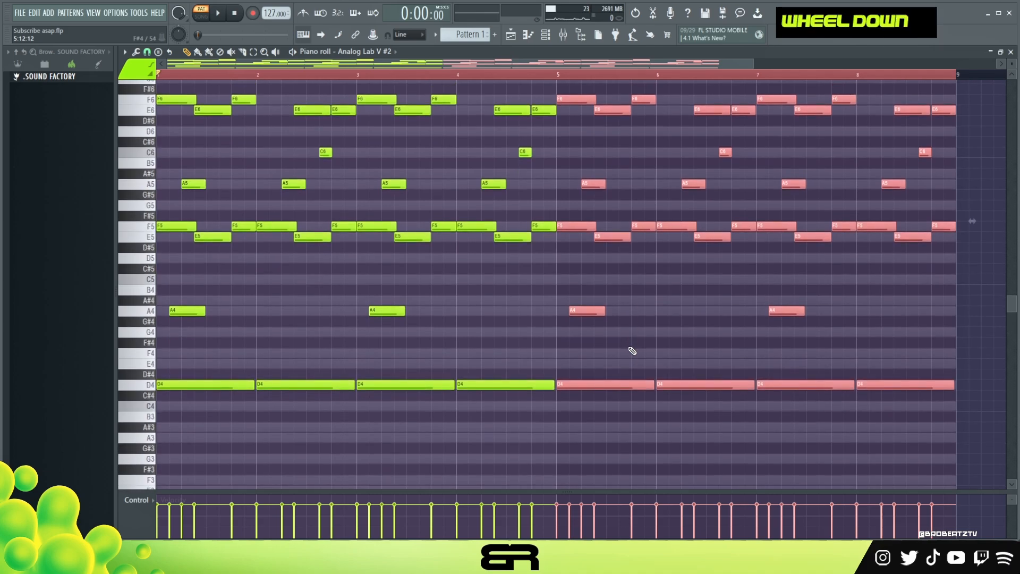
Step: Lower the four D4 bass notes in bars 5 to 8 to A#3
ctrl+drag(593, 373, 937, 398)
key(shift)
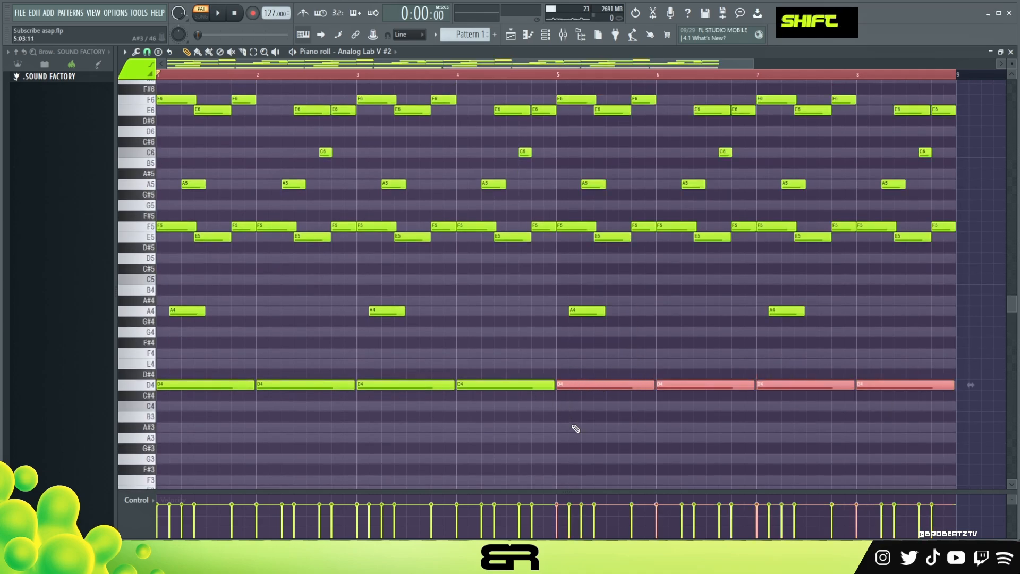
drag(580, 388, 574, 434)
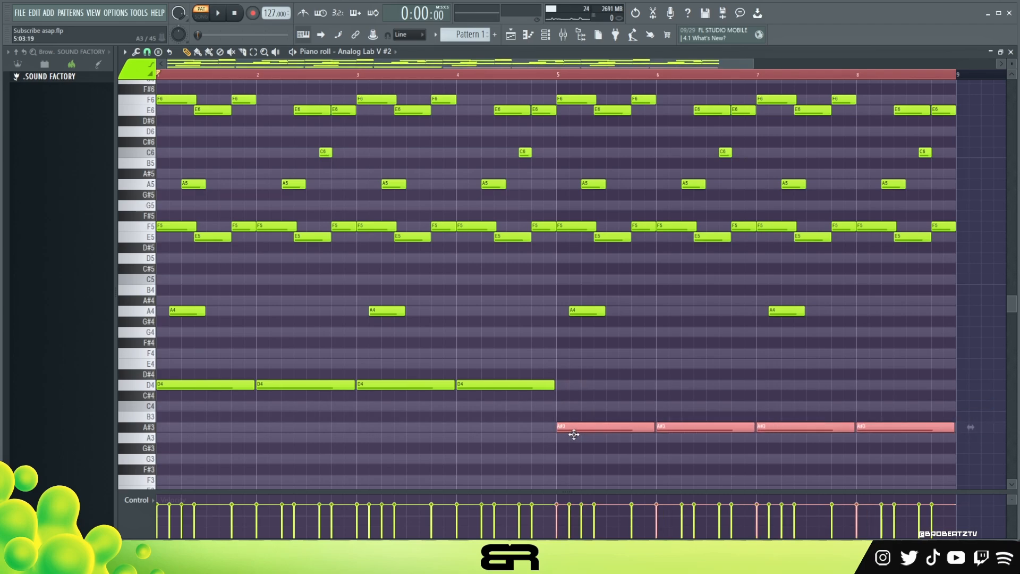
right_click(641, 375)
Step: Copy bar 5's first F5 note to 5:05:00, lower the copy an octave to F4, and lengthen it to about 11 steps
shift+click(585, 226)
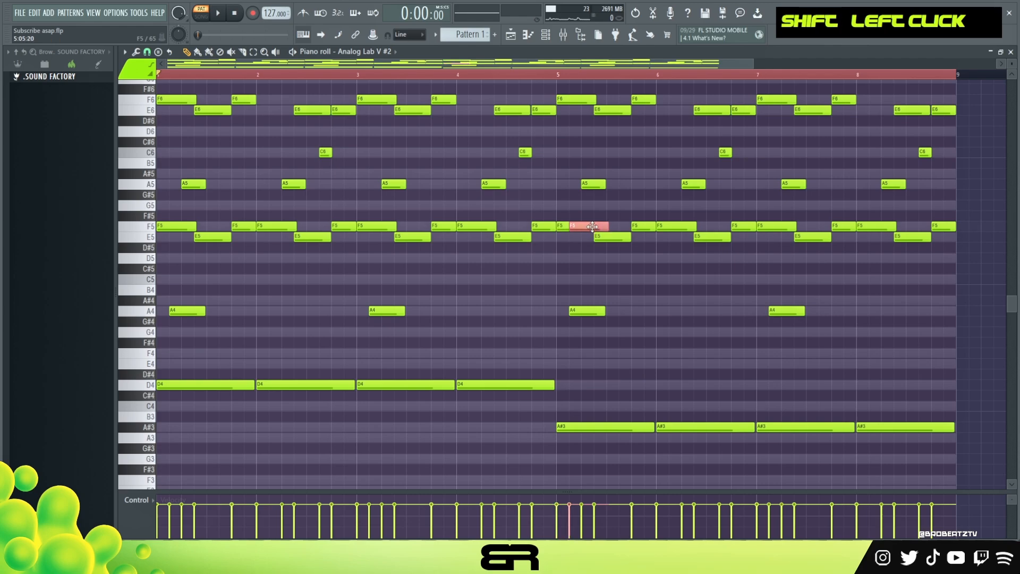
key(ctrl+Down)
drag(622, 355, 649, 359)
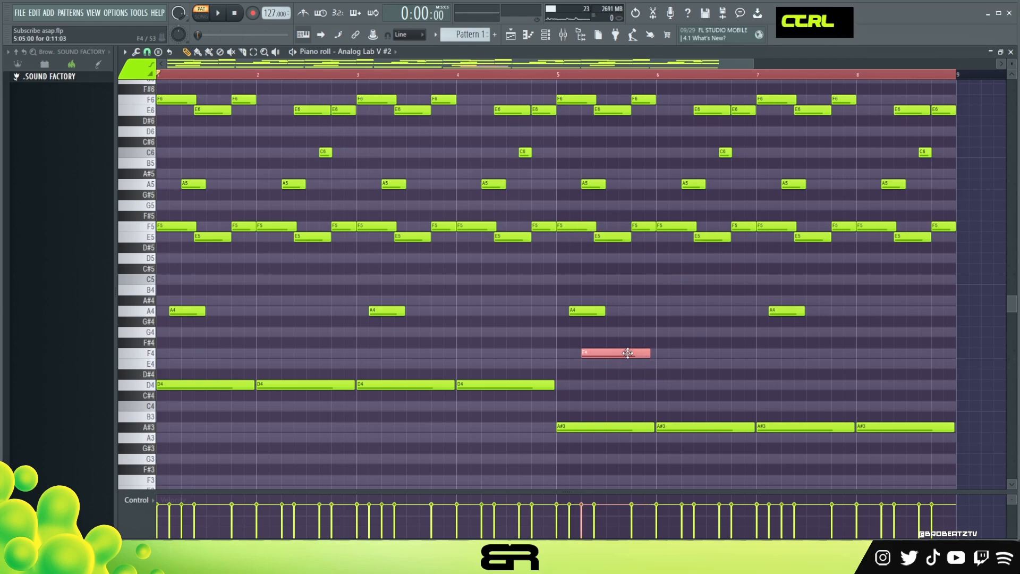
Step: Set the playback start late in bar 4 and delete the A6 and short F6 notes ending bars 5 and 7
double_click(520, 75)
scroll(531, 87, up, 3)
right_click(643, 152)
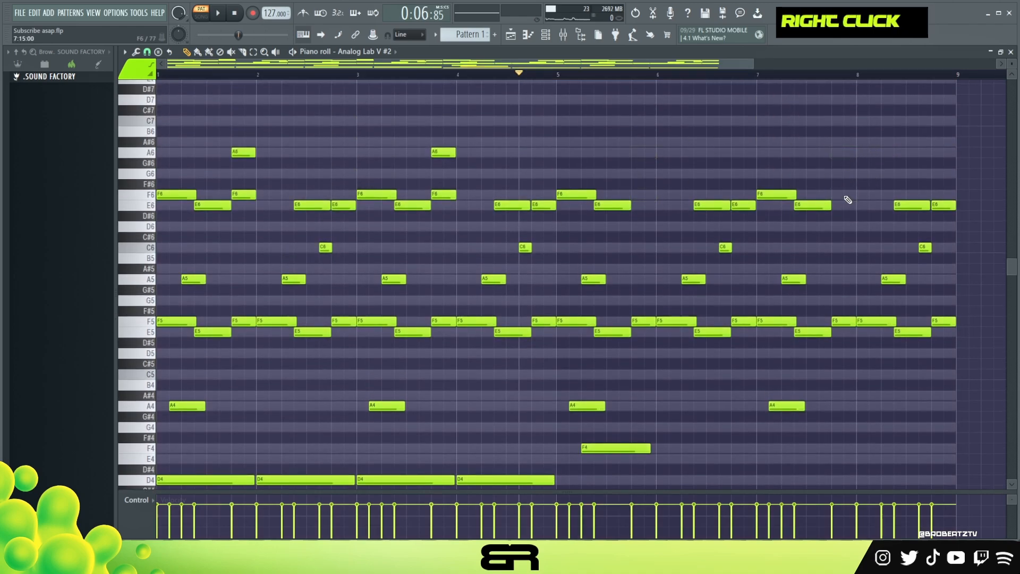
Step: Play the pattern from late in bar 4 to listen to the change into bars 5 and 6
key(space)
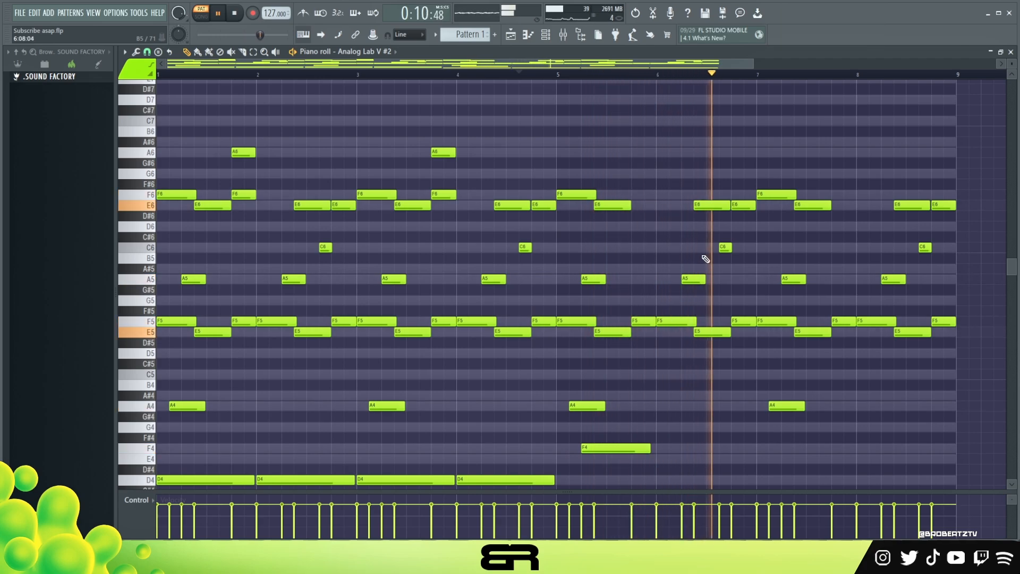
scroll(785, 261, down, 2)
key(space)
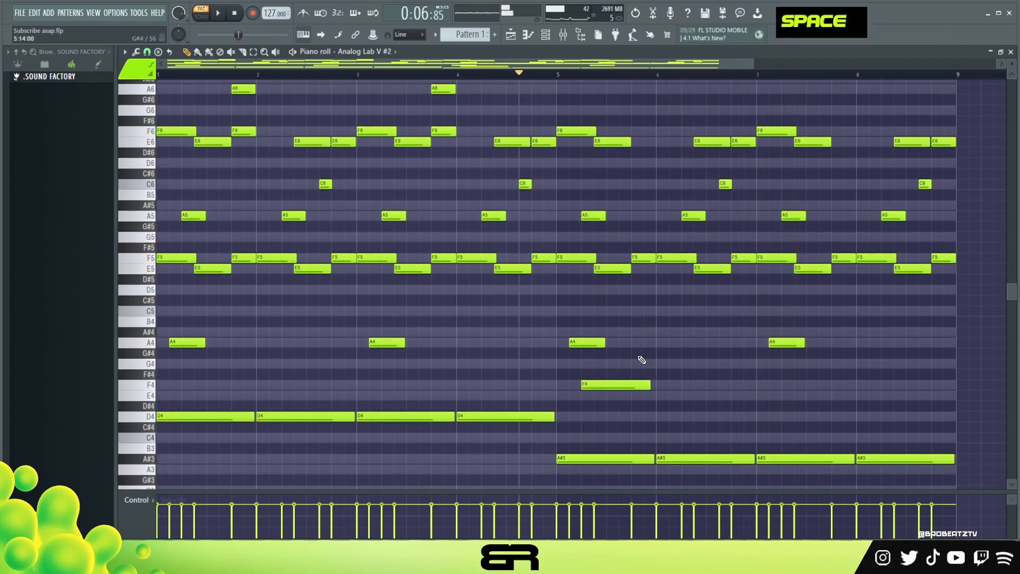
Step: Copy the long F4 note from bar 5 into bar 7 at 7:09:00
ctrl+click(616, 384)
drag(616, 384, 828, 391)
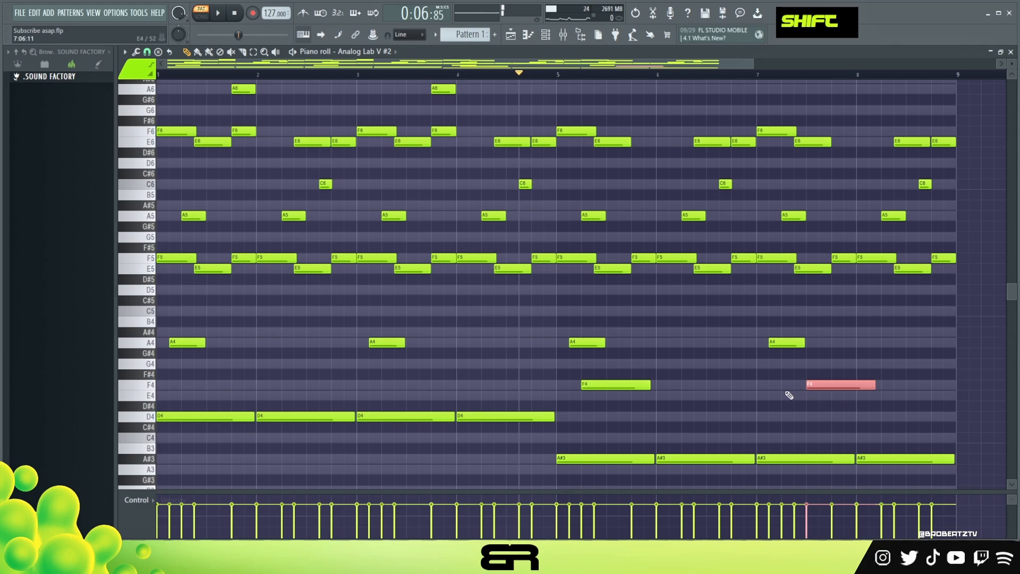
drag(699, 380, 674, 392)
ctrl+click(579, 343)
ctrl+shift+click(782, 343)
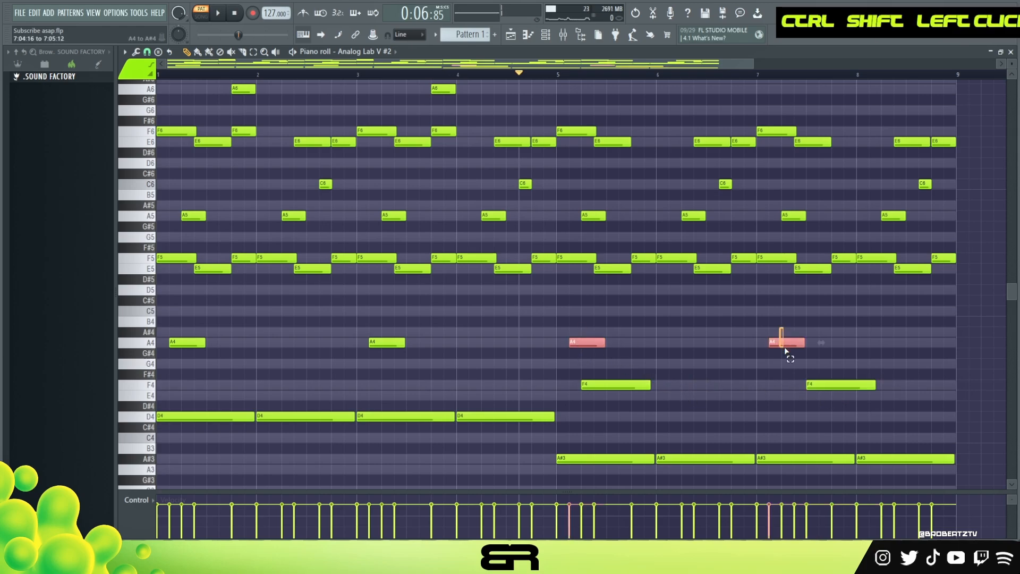
right_click(747, 386)
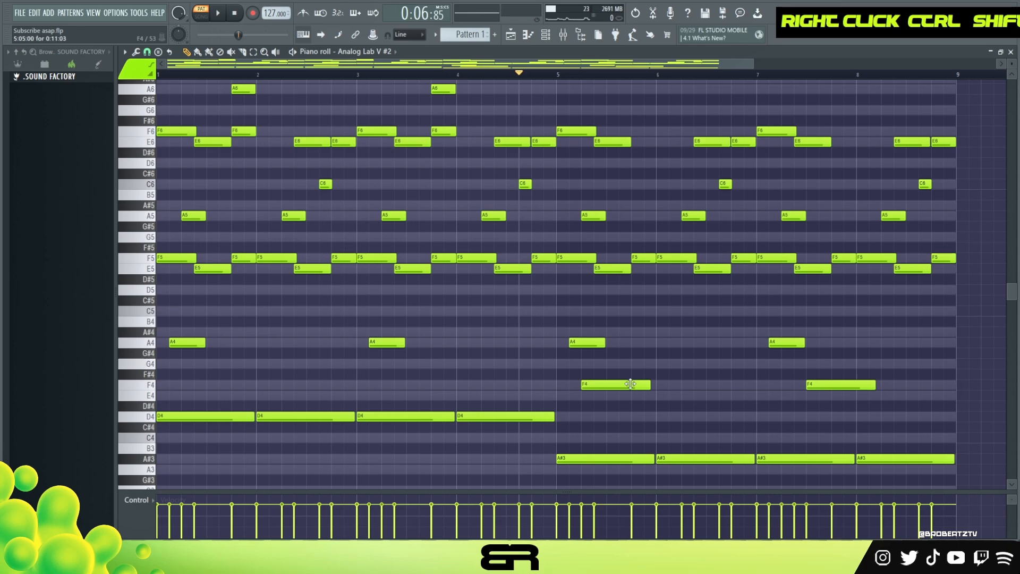
Step: Add an A4 note about 11 steps long at 6:03:00 and copy it to 8:03:00
click(652, 347)
ctrl+click(682, 345)
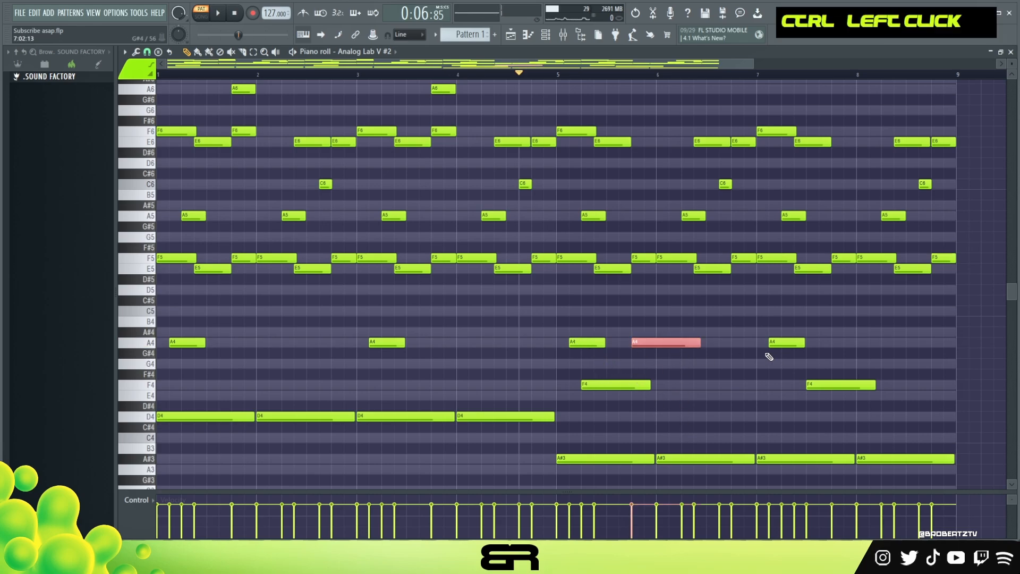
drag(660, 338, 692, 338)
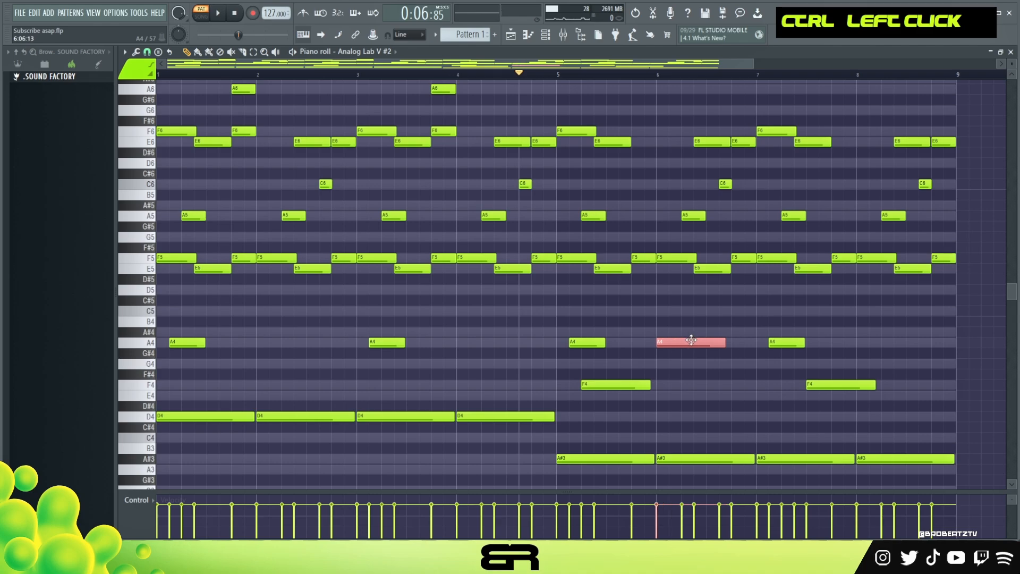
ctrl+click(664, 261)
ctrl+shift+click(691, 216)
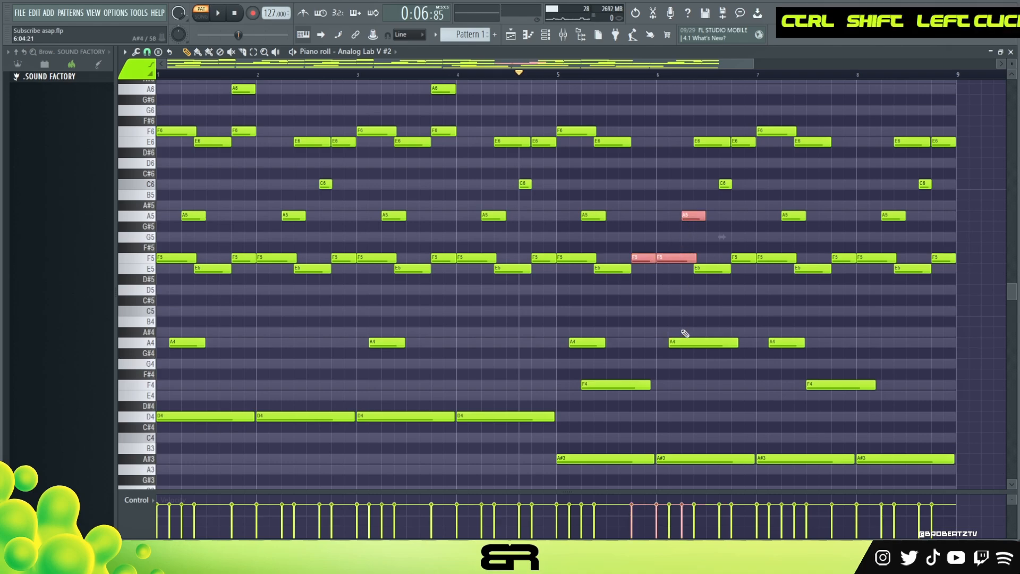
right_click(658, 298)
alt+right_click(686, 298)
ctrl+click(688, 341)
drag(689, 341, 892, 345)
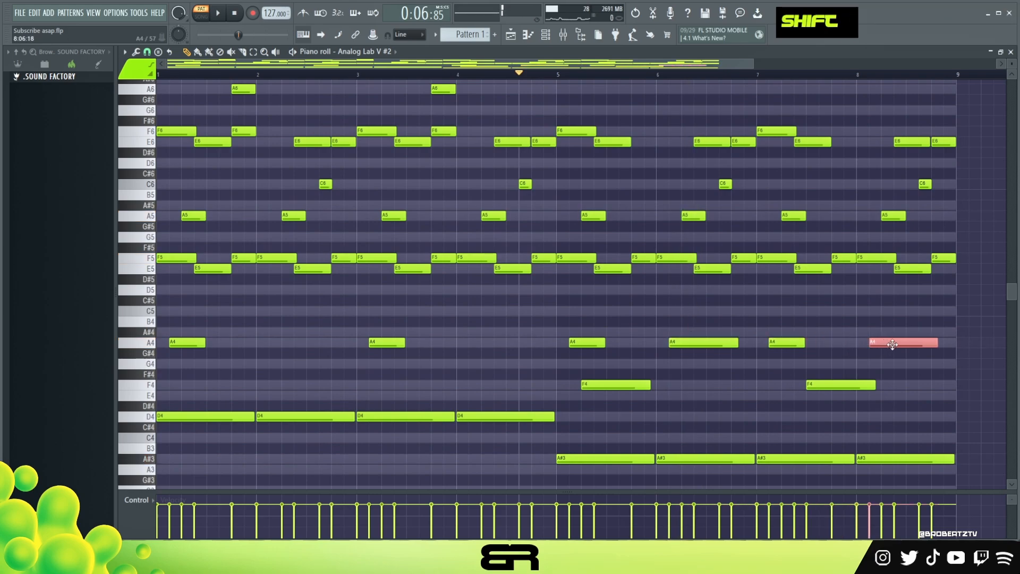
Step: Slightly lower the velocity of all notes while the pattern plays from late in bar 4
key(space)
key(ctrl+a)
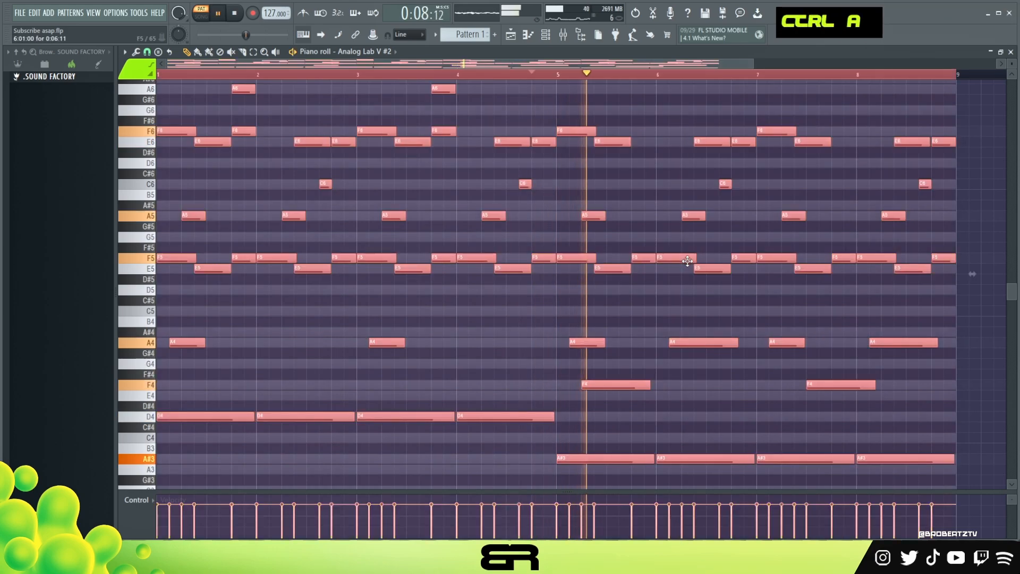
alt+scroll(688, 261, down, 3)
right_click(736, 298)
key(ctrl+a)
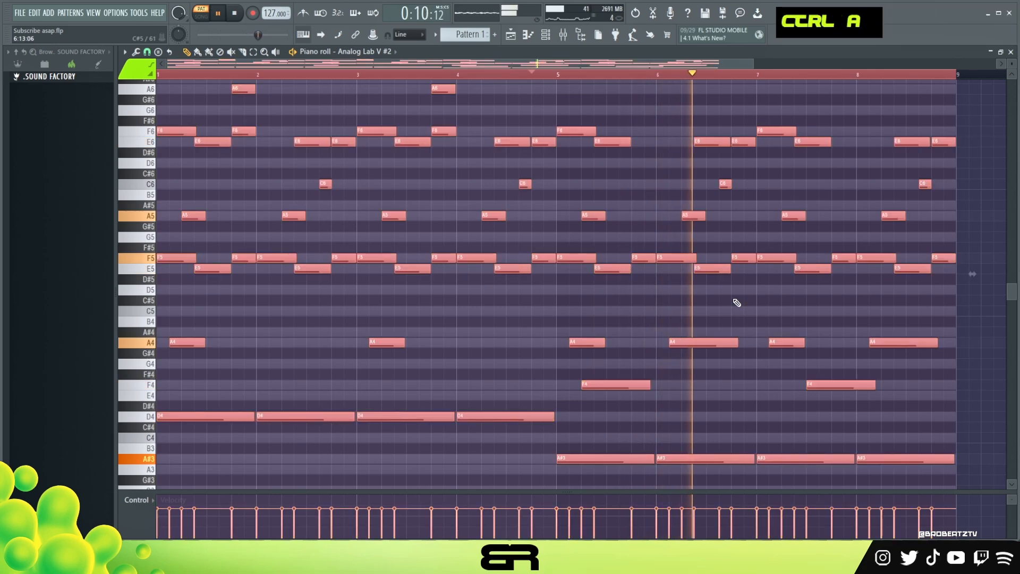
alt+scroll(737, 302, down, 1)
right_click(754, 298)
scroll(785, 297, up, 1)
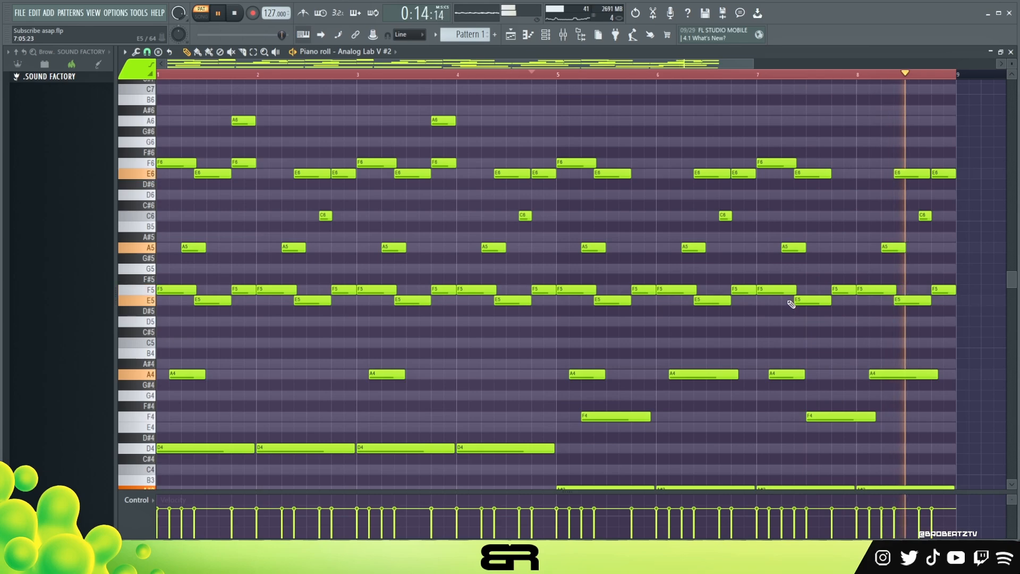
key(space)
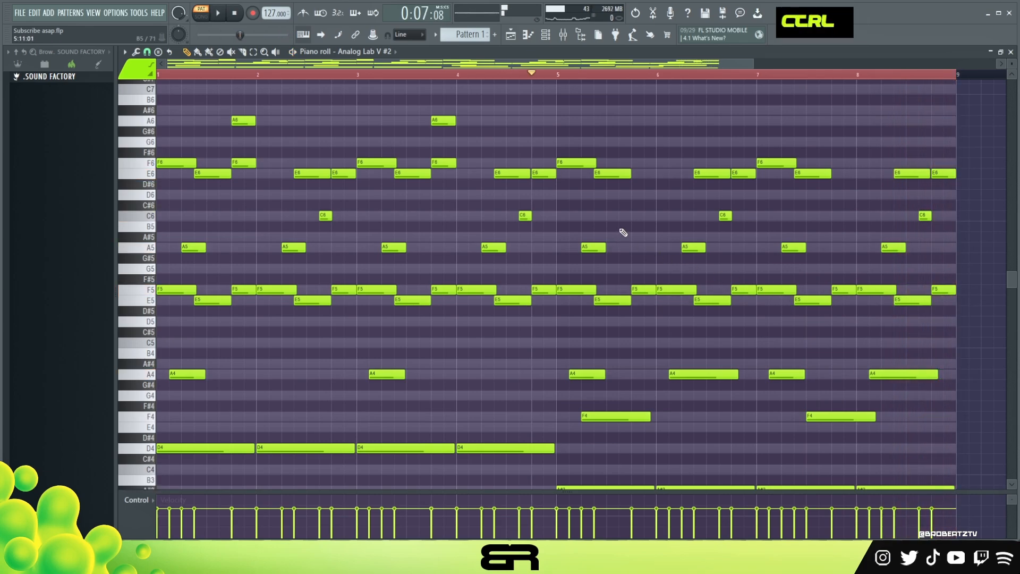
scroll(738, 222, down, 1)
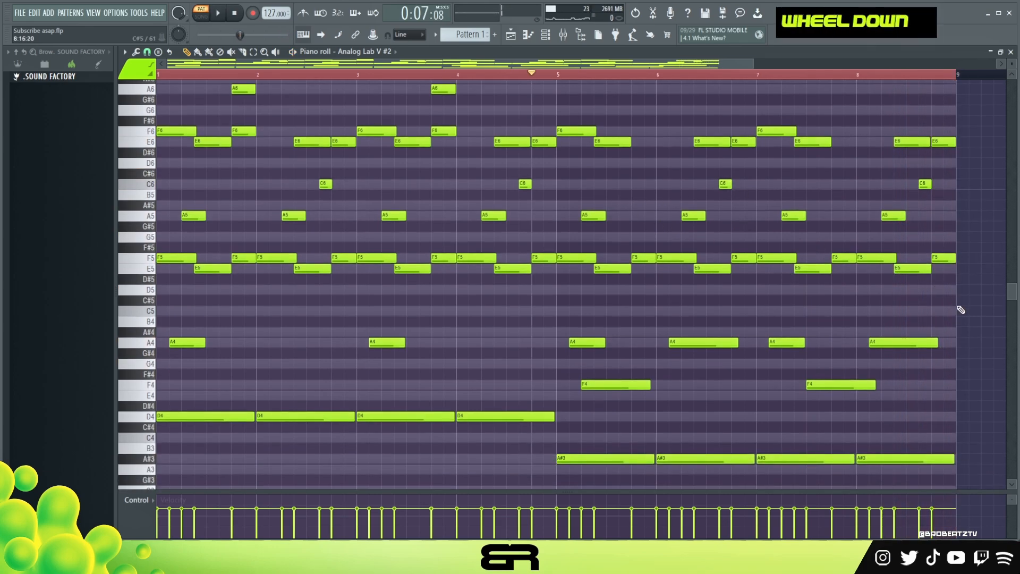
drag(1012, 300, 1012, 292)
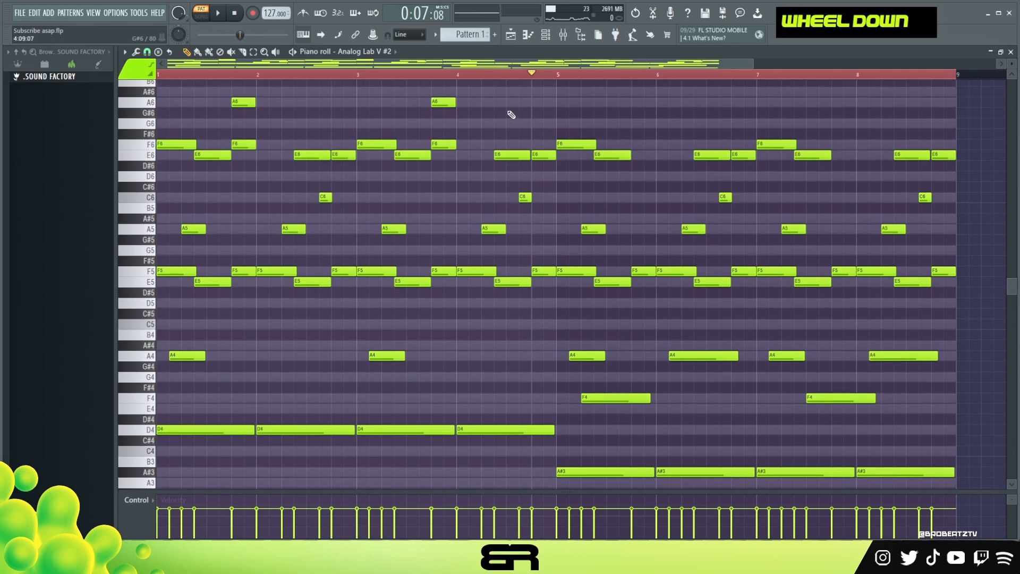
double_click(554, 78)
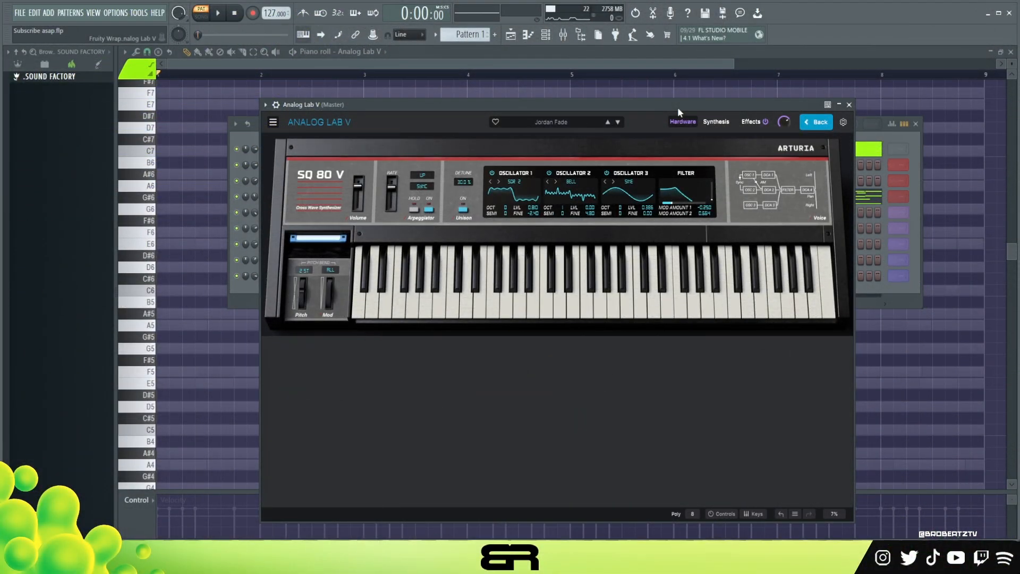
Step: Audition the Jordan Fade bell preset on the Analog Lab V channel and close the plugin to reveal its empty piano roll
key(a)
key(s)
key(d)
key(a)
key(s)
key(d)
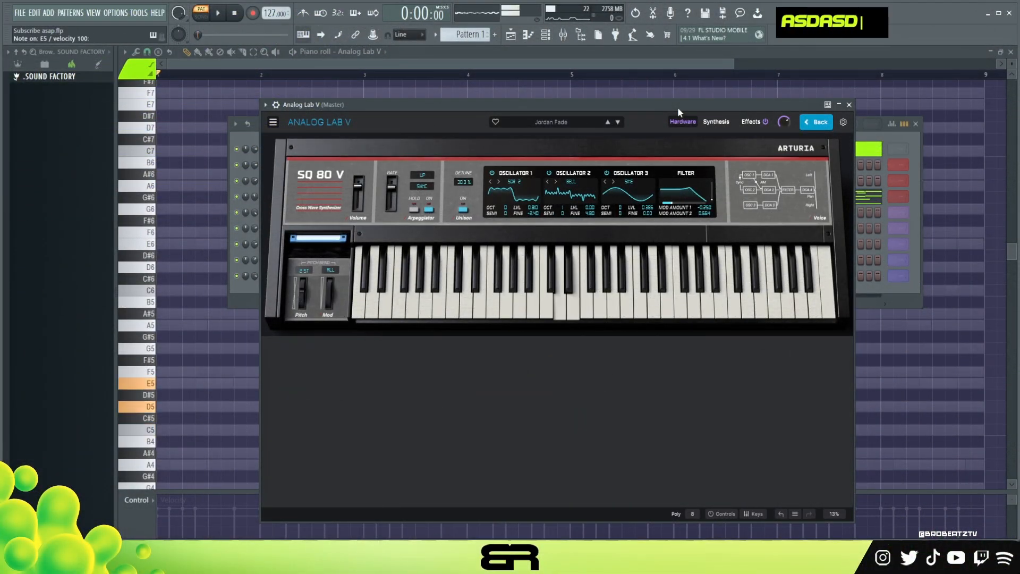
click(849, 105)
right_click(456, 102)
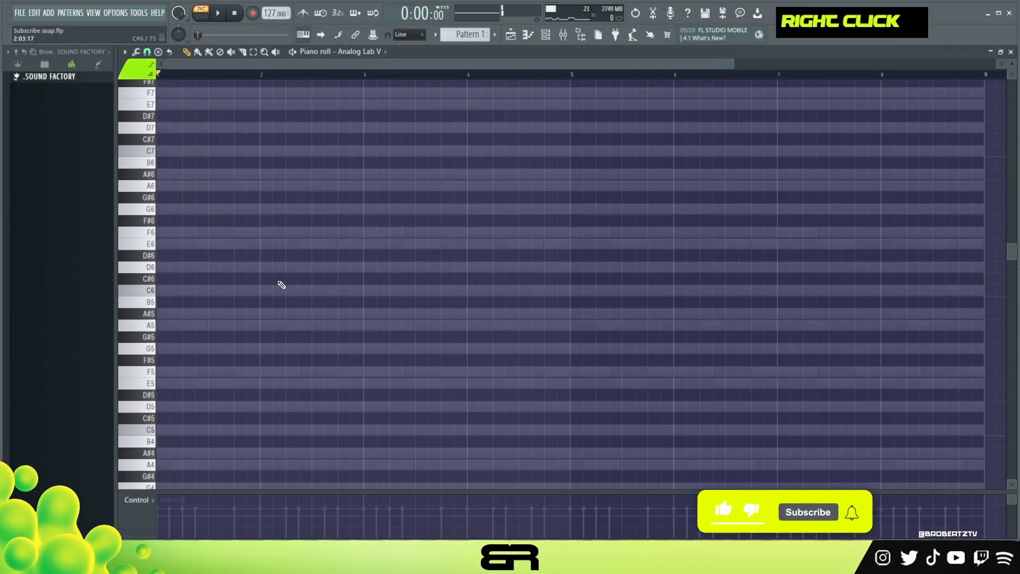
Step: Try out a bell sequence of short A5, A#5, E6 and F6 notes spaced four steps apart in bar 1
click(159, 243)
drag(192, 225, 159, 248)
click(159, 313)
click(159, 325)
right_click(160, 314)
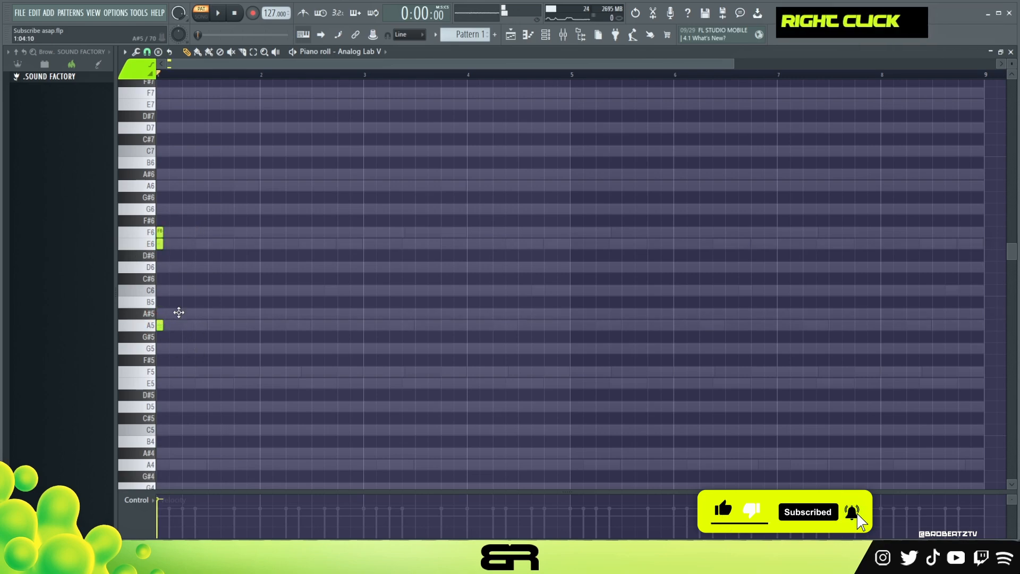
double_click(237, 232)
right_click(160, 232)
right_click(159, 243)
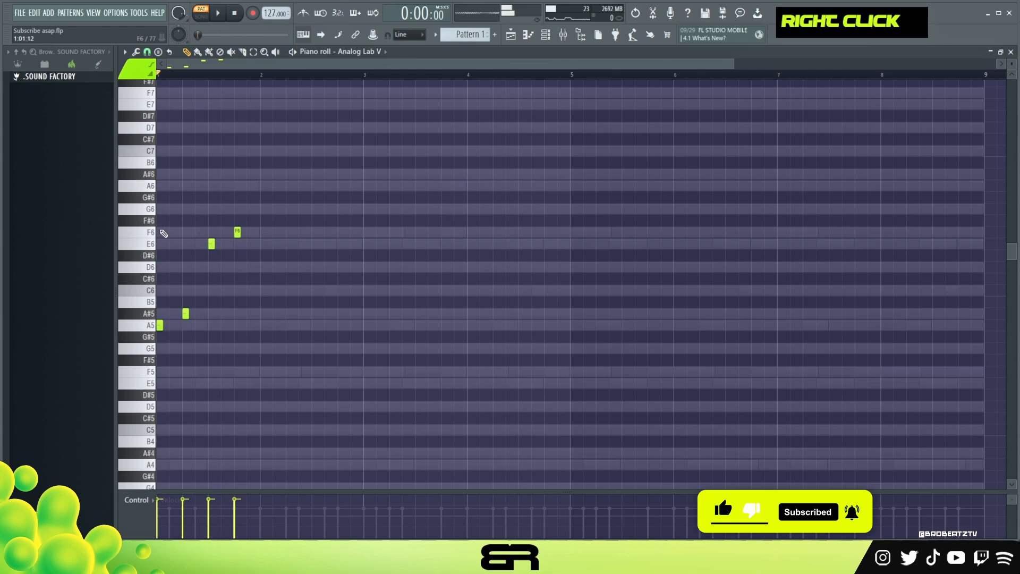
key(space)
ctrl+drag(182, 233, 329, 251)
key(space)
Step: Replace the trial notes with a single E5 note at 1:01:00 and lengthen it to 0:01:07
ctrl+drag(153, 235, 152, 246)
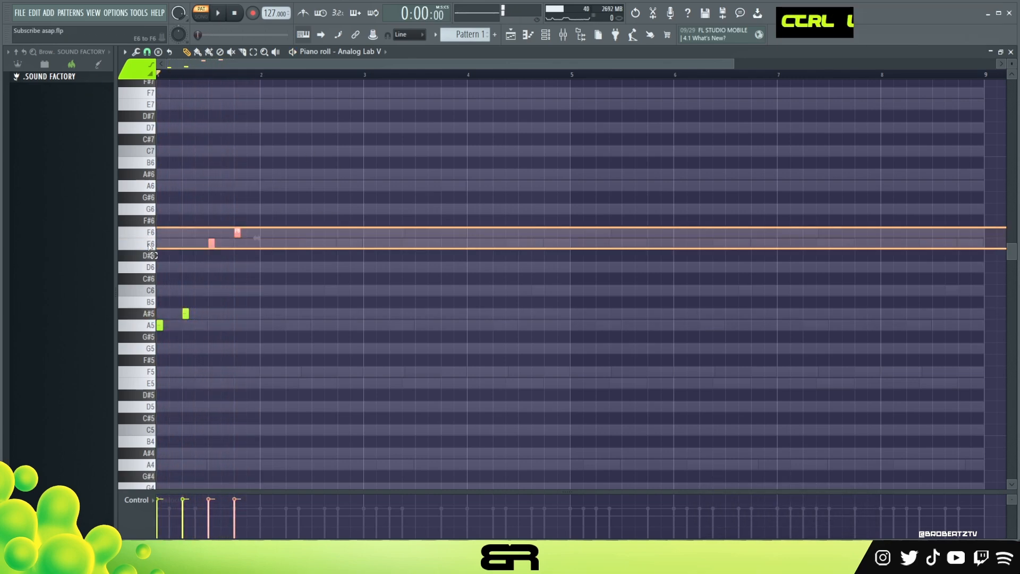
right_click(160, 256)
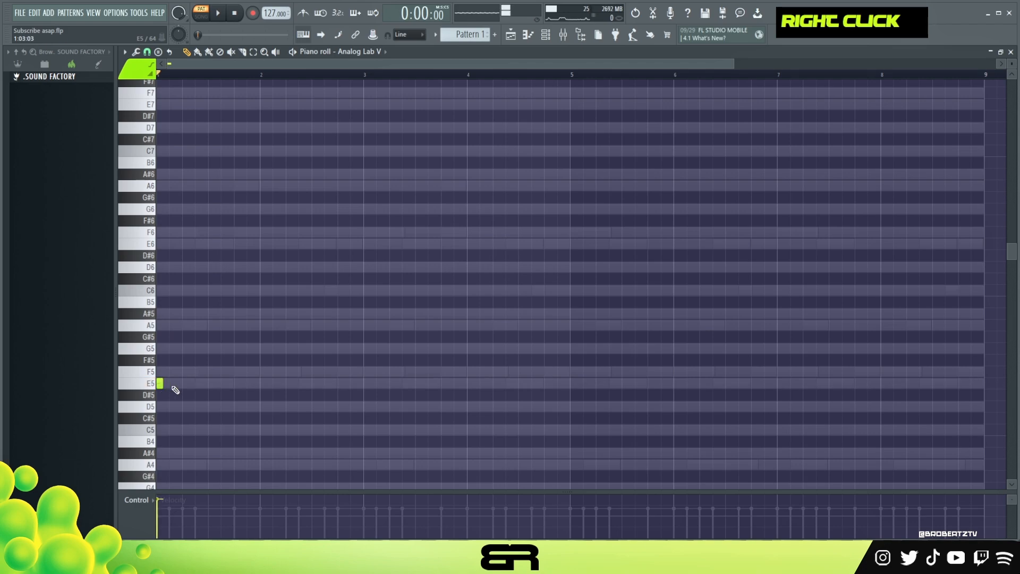
alt+click(161, 384)
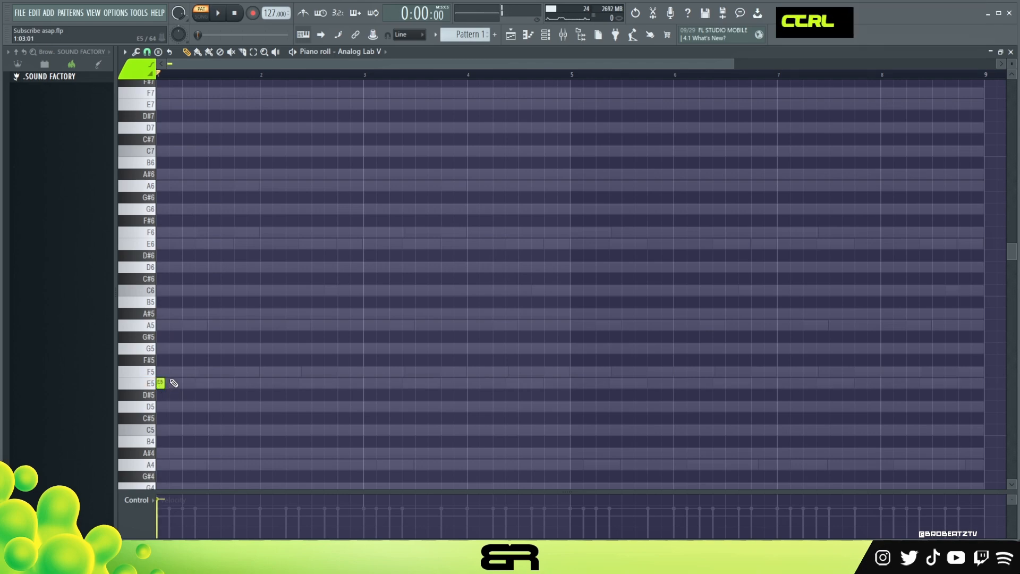
ctrl+click(161, 383)
Step: Try copies of the E5 note on several pitches at 1:09:00, keeping only one raised to A6 and moved to 2:01:00
shift+drag(160, 384, 209, 384)
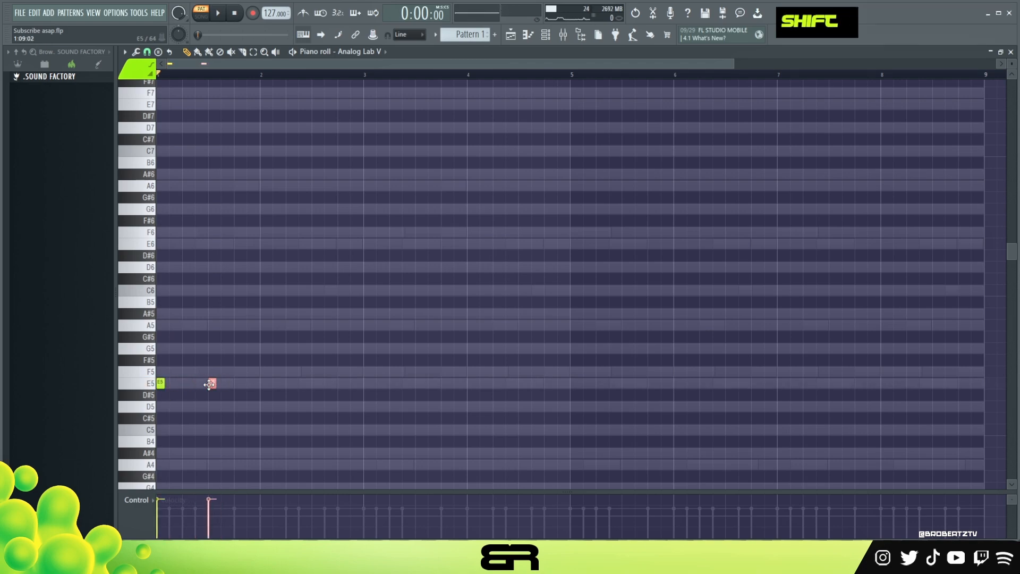
click(210, 371)
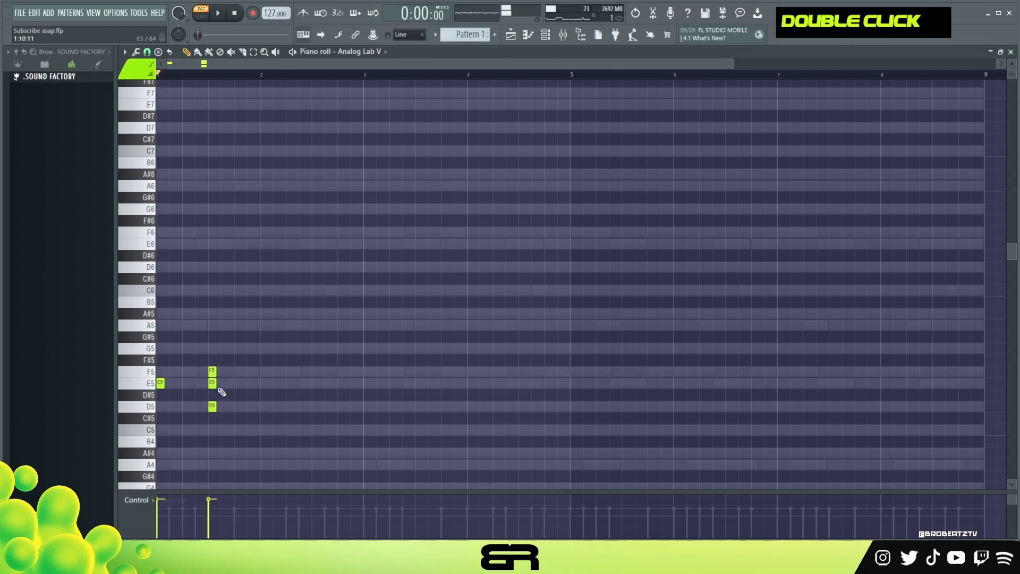
ctrl+click(212, 407)
shift+drag(211, 407, 210, 326)
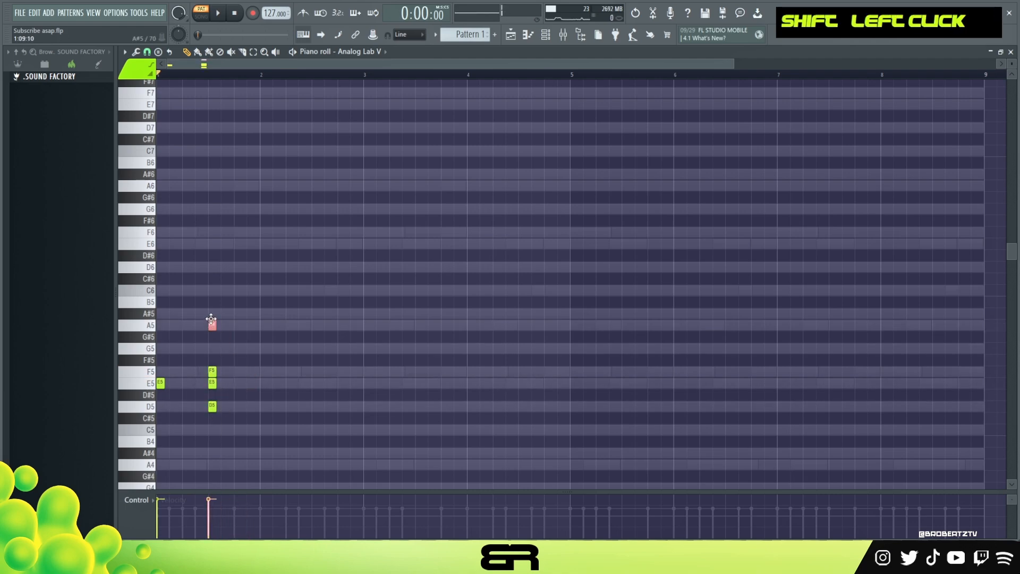
right_click(212, 382)
ctrl+drag(196, 312, 260, 437)
alt+right_click(211, 381)
right_click(212, 406)
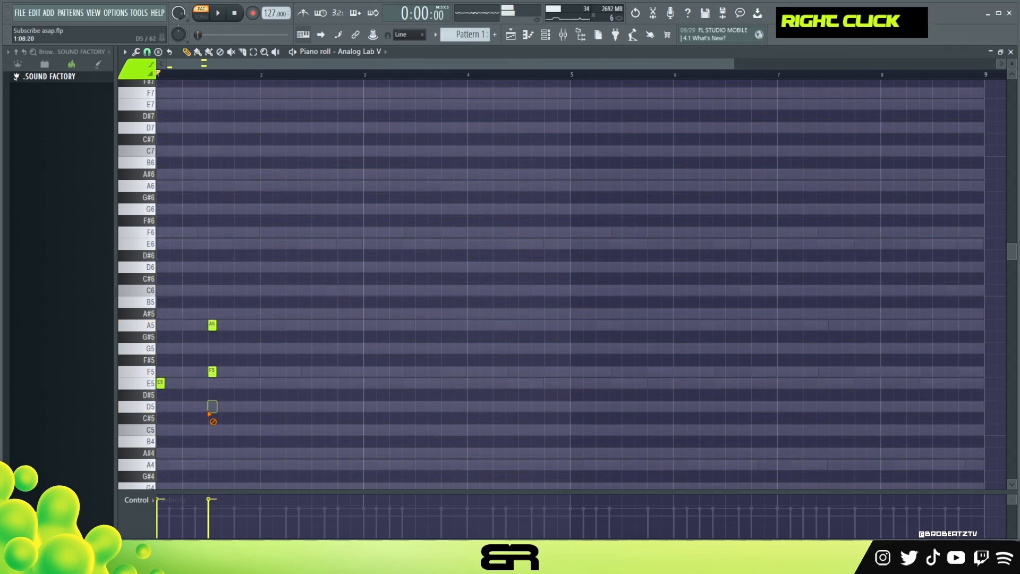
ctrl+click(212, 326)
key(ctrl+Up)
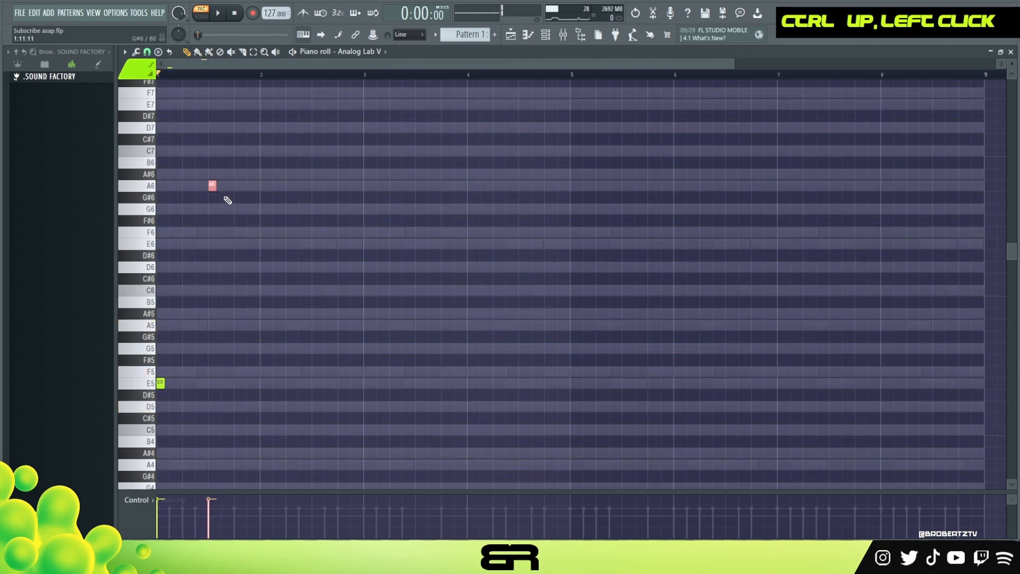
Step: Copy the E5 note to 3:01:00, add an F5 copy at 2:15:00, and raise both copies an octave
ctrl+click(160, 384)
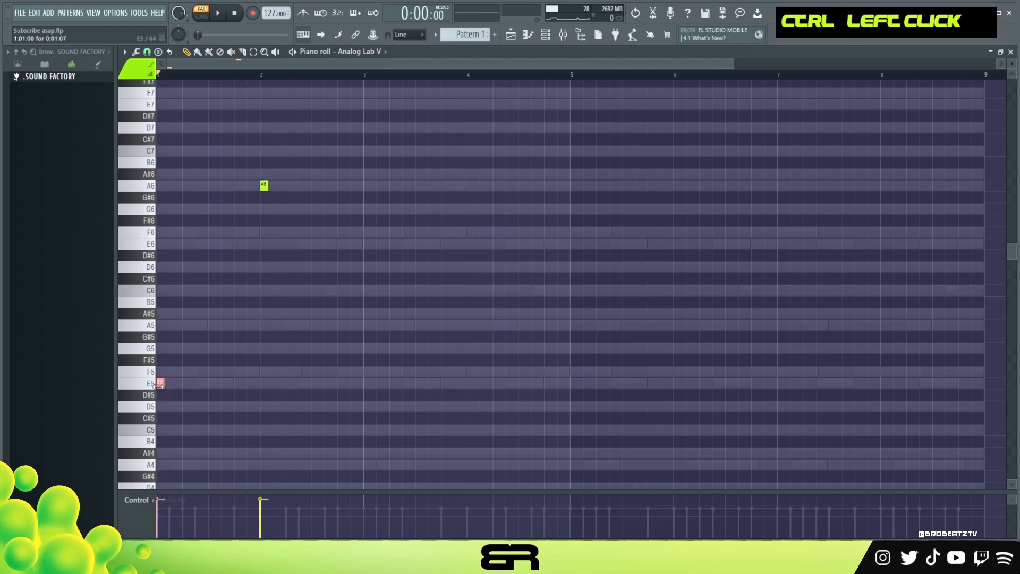
shift+drag(160, 383, 361, 391)
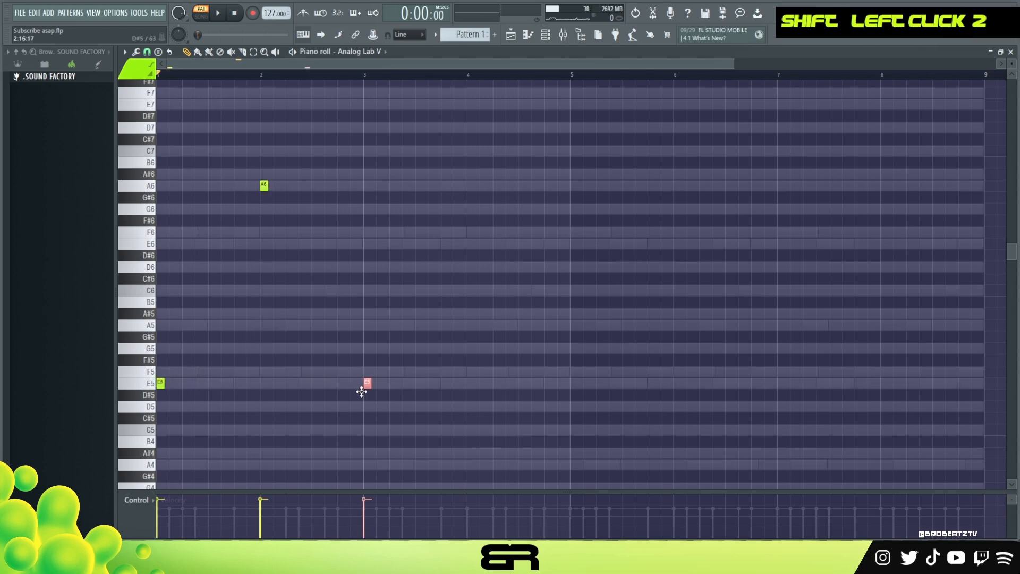
key(space)
alt+right_click(369, 295)
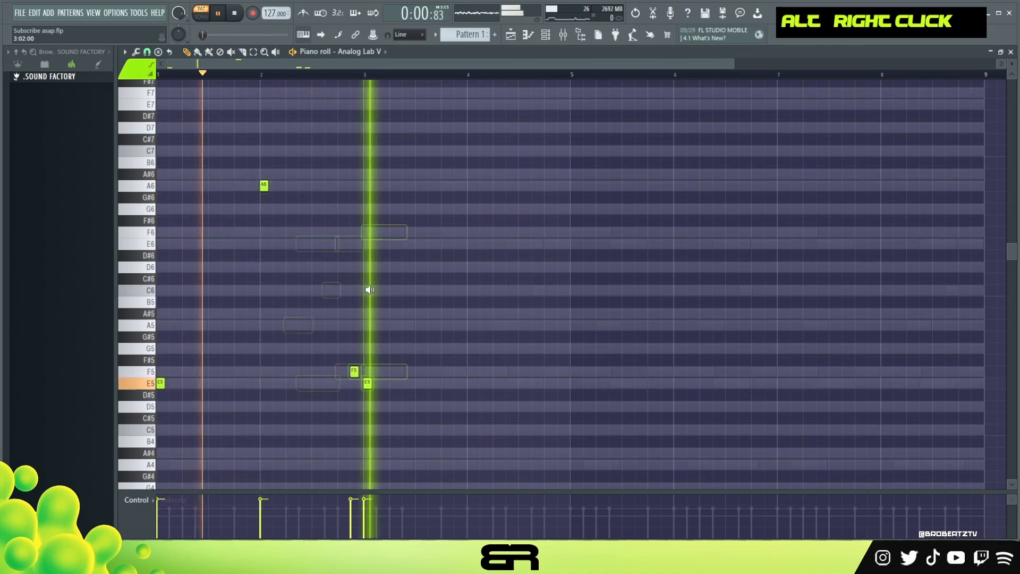
ctrl+drag(387, 373, 314, 399)
key(ctrl+Up)
right_click(387, 395)
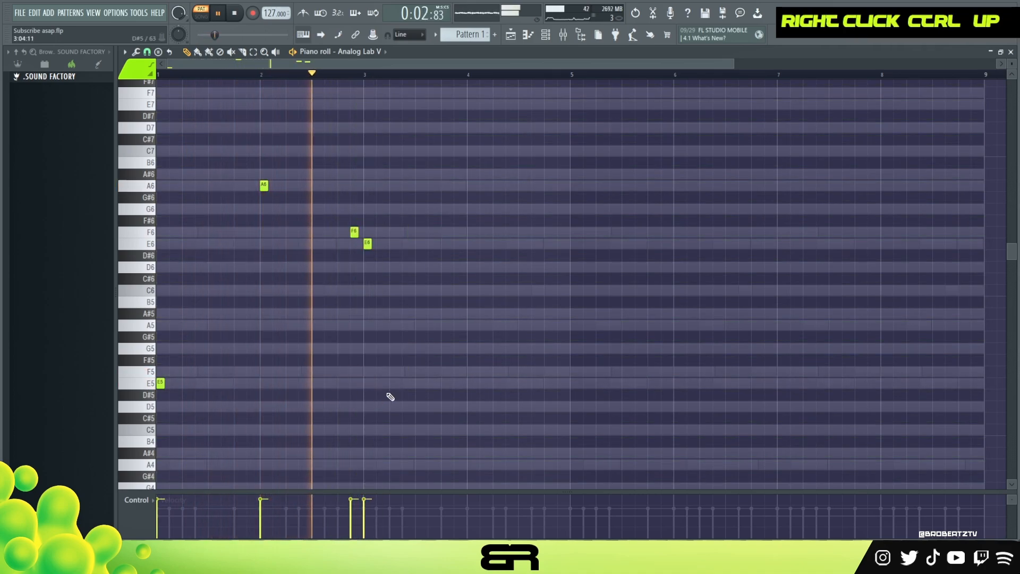
key(space)
Step: Copy the A6, F6 and E6 phrase so the copies start at 4:09:00, 4:15:00 and 5:01:00
ctrl+drag(233, 158, 389, 252)
shift+drag(265, 187, 524, 188)
mouse_move(555, 216)
mouse_down()
mouse_move(635, 256)
mouse_move(604, 231)
mouse_move(566, 231)
mouse_up()
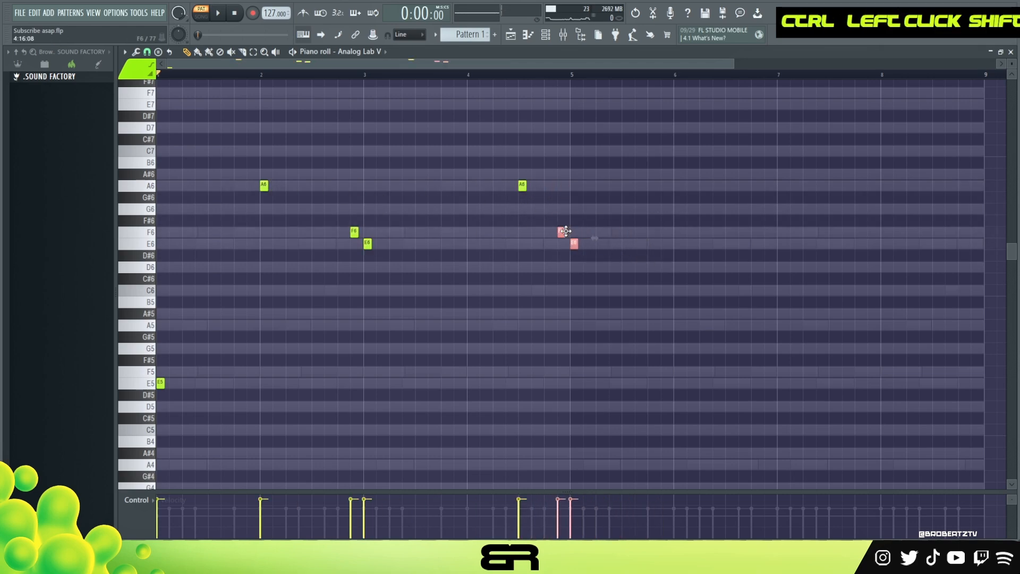
right_click(581, 220)
Step: Copy both A6, F6 and E6 phrases four bars ahead, starting at 6:01:00, and lower the copies an octave
ctrl+drag(209, 134, 600, 276)
shift+drag(264, 183, 681, 198)
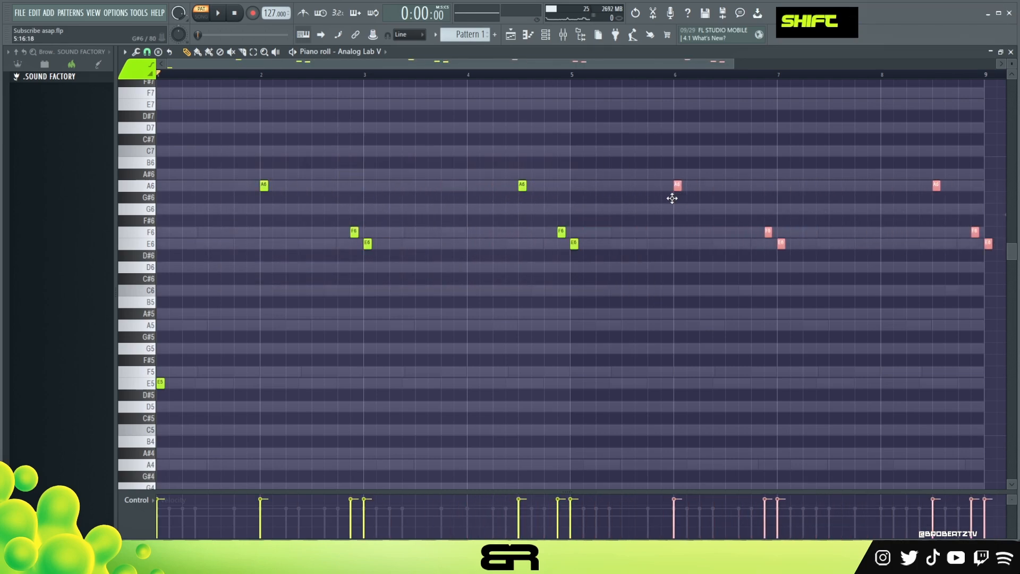
key(ctrl+Down)
right_click(731, 237)
Step: Raise the F5 and E5 notes around bar 7's start to F6 and E6, and delete the E5 note at 9:01:00
ctrl+drag(754, 351, 821, 416)
key(ctrl+Up)
right_click(920, 384)
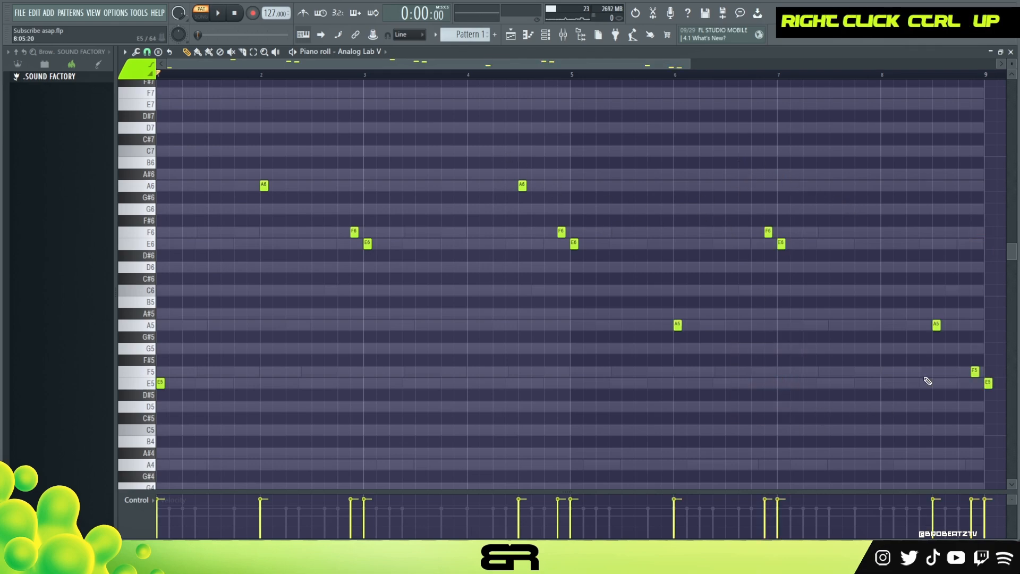
right_click(988, 382)
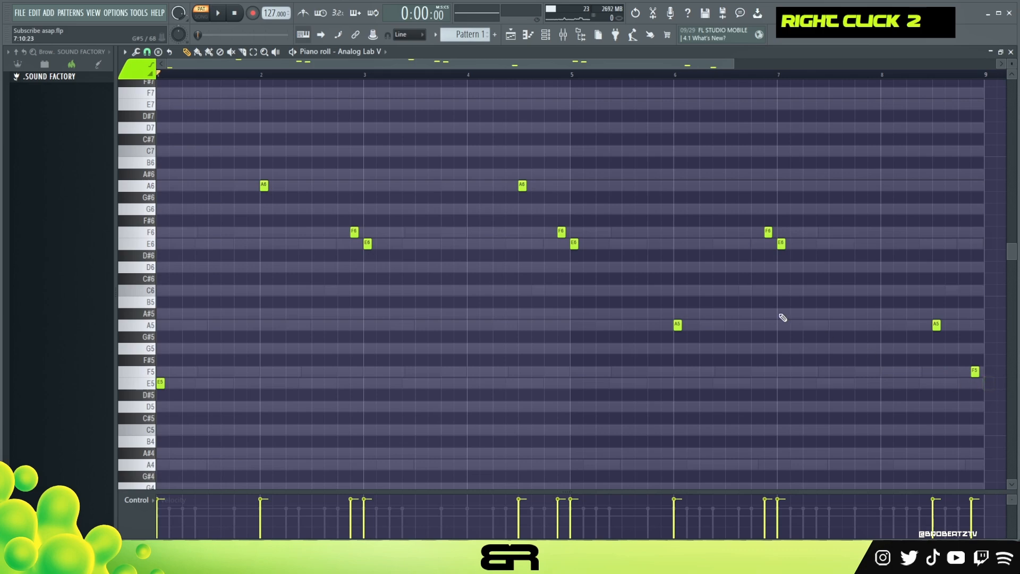
Step: Set the playback start early in bar 4 and play the bell melody to hear it with the piano
click(480, 75)
key(space)
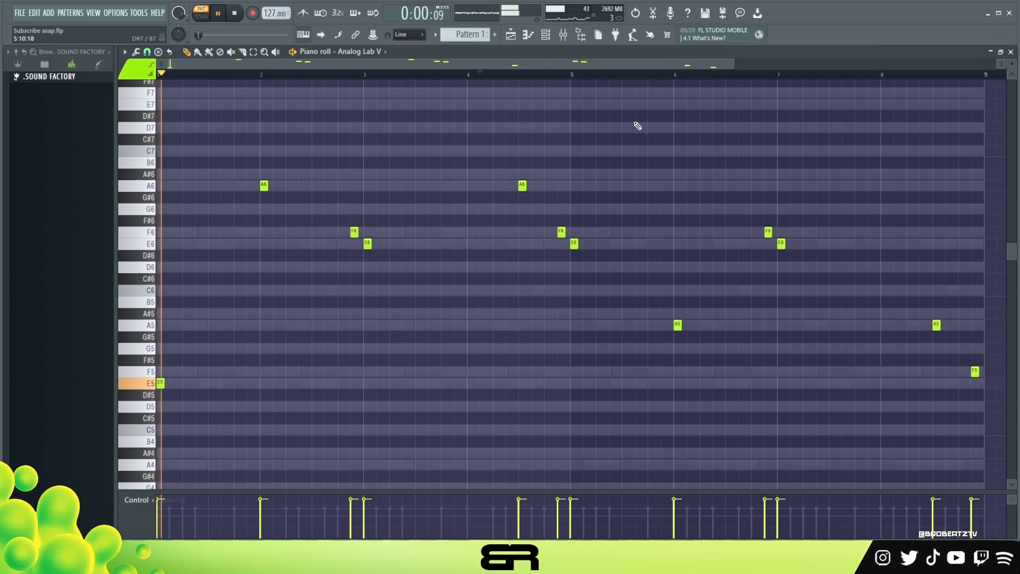
key(space)
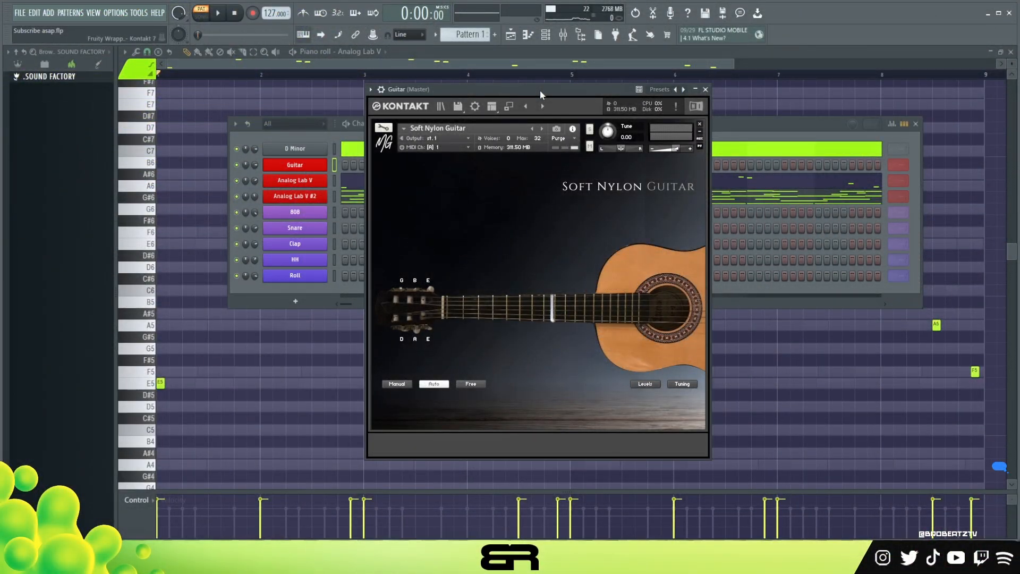
Step: Move the Soft Nylon Guitar plugin window aside and open the Guitar channel's piano roll
drag(625, 90, 715, 85)
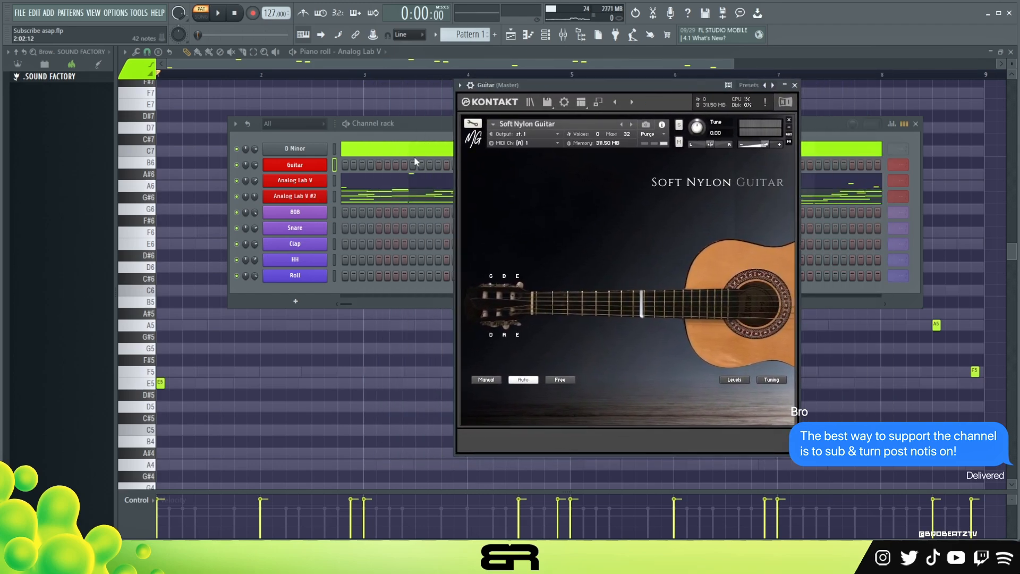
click(364, 137)
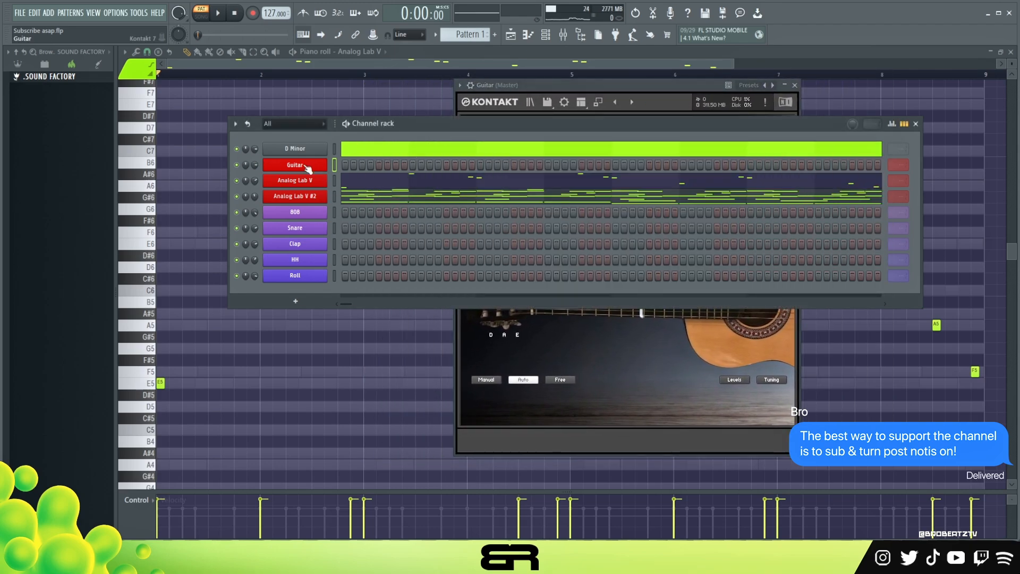
right_click(324, 164)
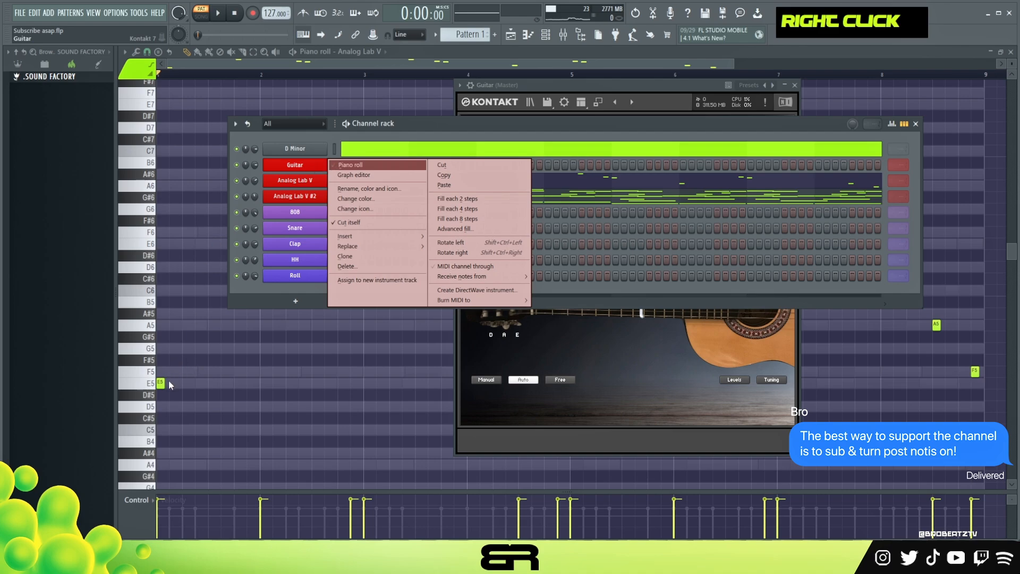
click(359, 160)
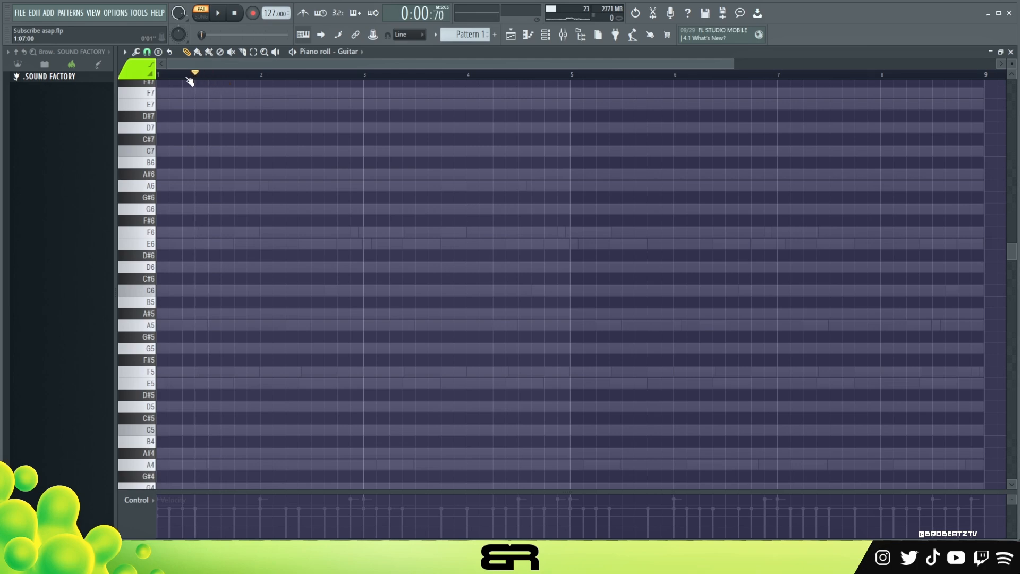
Step: Play the existing loop while auditioning guitar notes such as F6 and A5 over it
key(space)
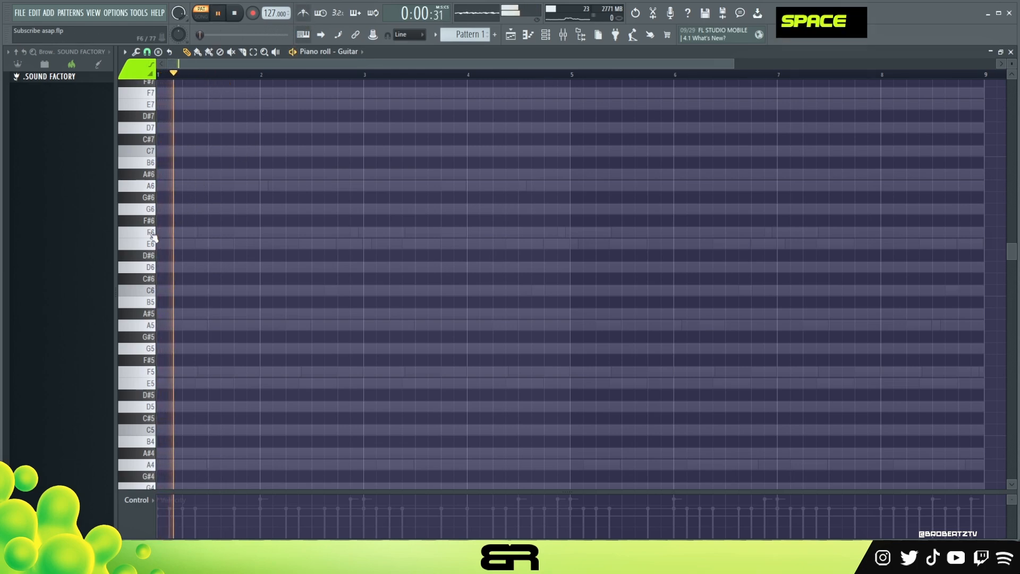
double_click(151, 234)
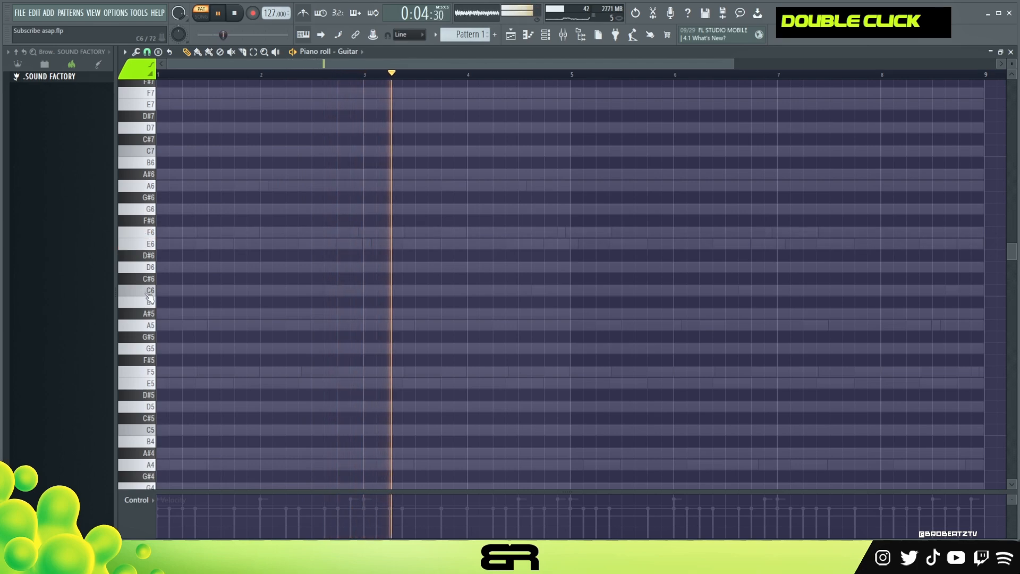
double_click(148, 326)
key(space)
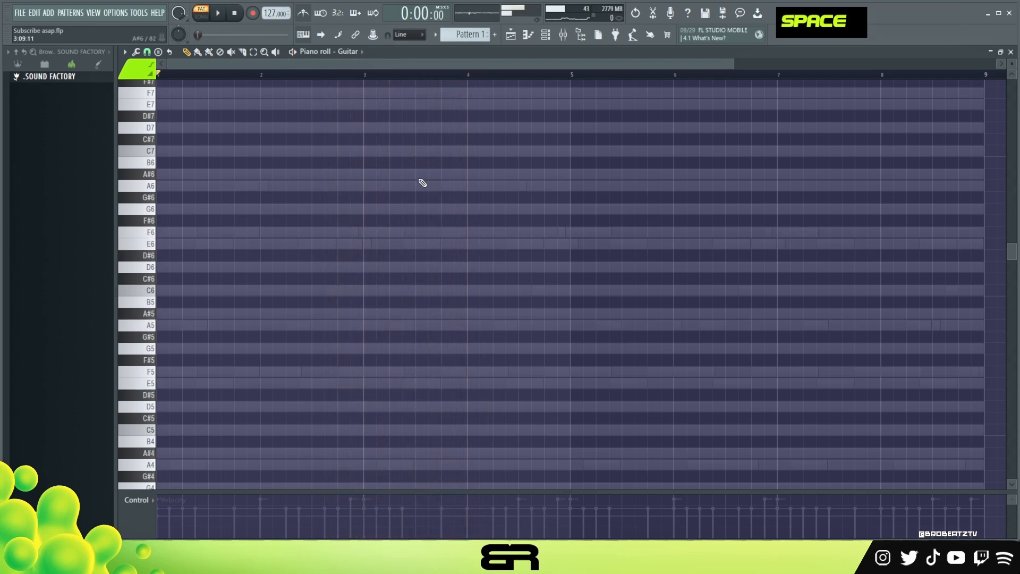
Step: Place an F6 guitar note at the start of bar 3 and an overlapping E6 note at 3:03:00
click(365, 234)
click(378, 244)
mouse_move(357, 223)
mouse_down()
mouse_move(387, 254)
mouse_move(429, 247)
mouse_up()
right_click(430, 267)
drag(432, 244, 423, 256)
Step: Lower the velocity of the F6 and E6 notes, and lower the E6 note's velocity further
scroll(424, 256, down, 1)
drag(423, 204, 342, 281)
scroll(391, 254, down, 3)
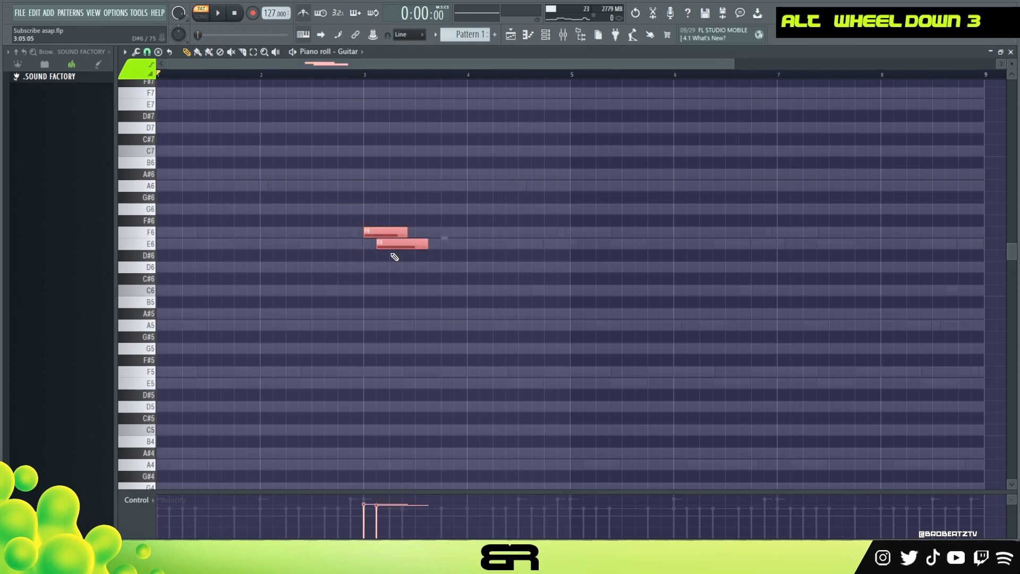
ctrl+click(414, 244)
scroll(417, 245, down, 5)
right_click(444, 285)
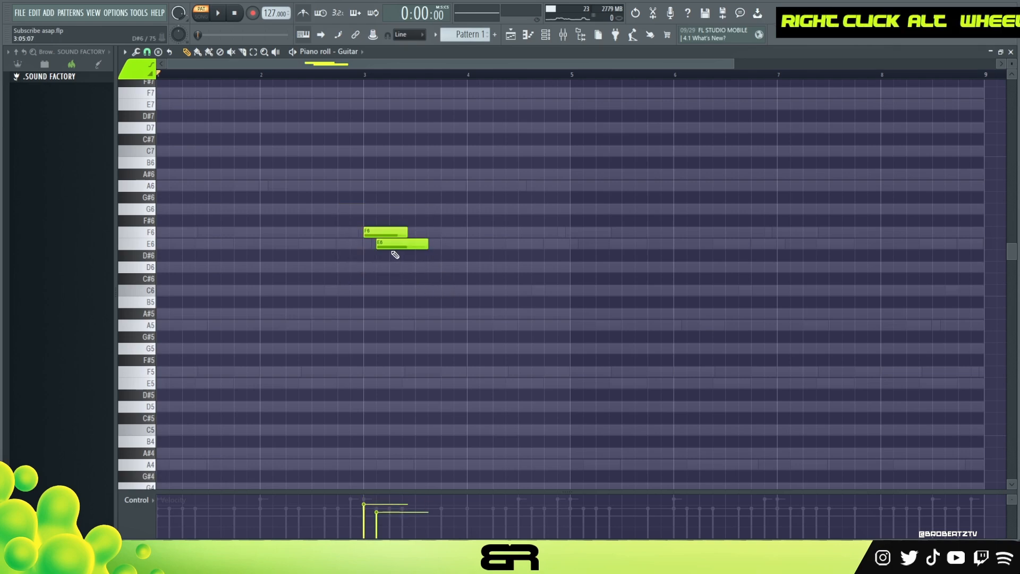
Step: Add an A5 note at 3:05:00, adjust its velocity and play the phrase back
key(ctrl)
ctrl+click(417, 190)
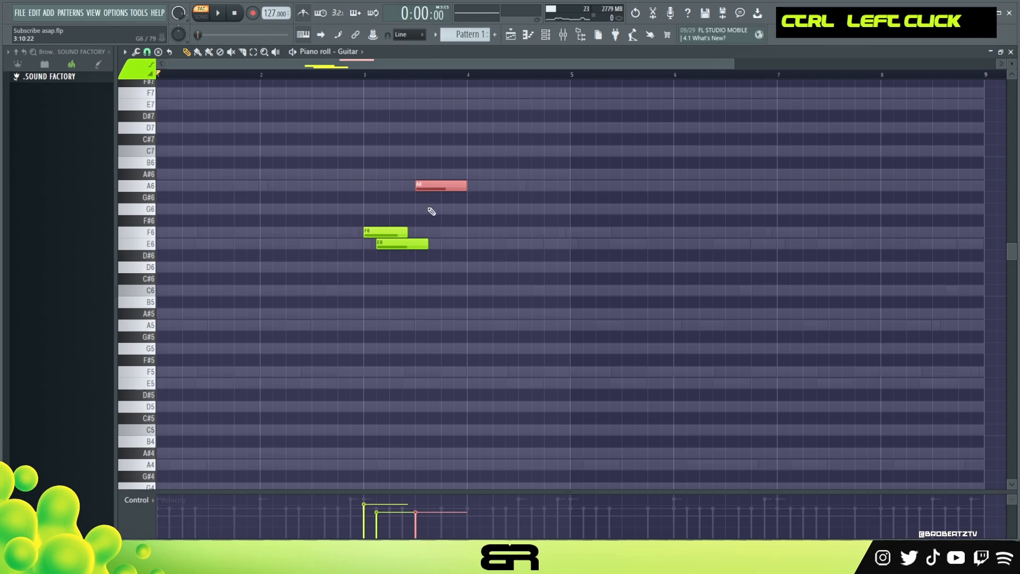
key(ctrl+Down)
scroll(429, 325, up, 2)
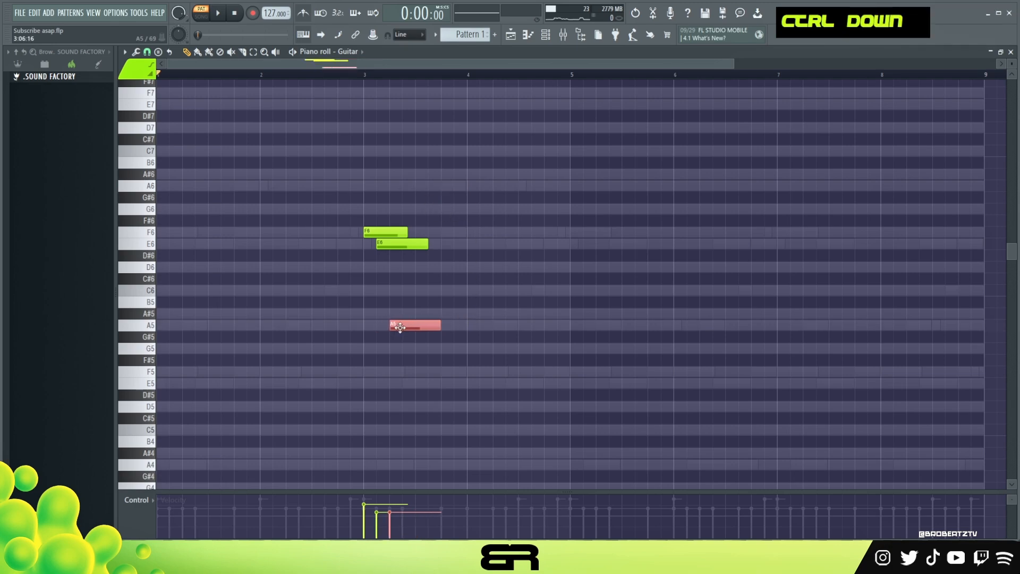
key(space)
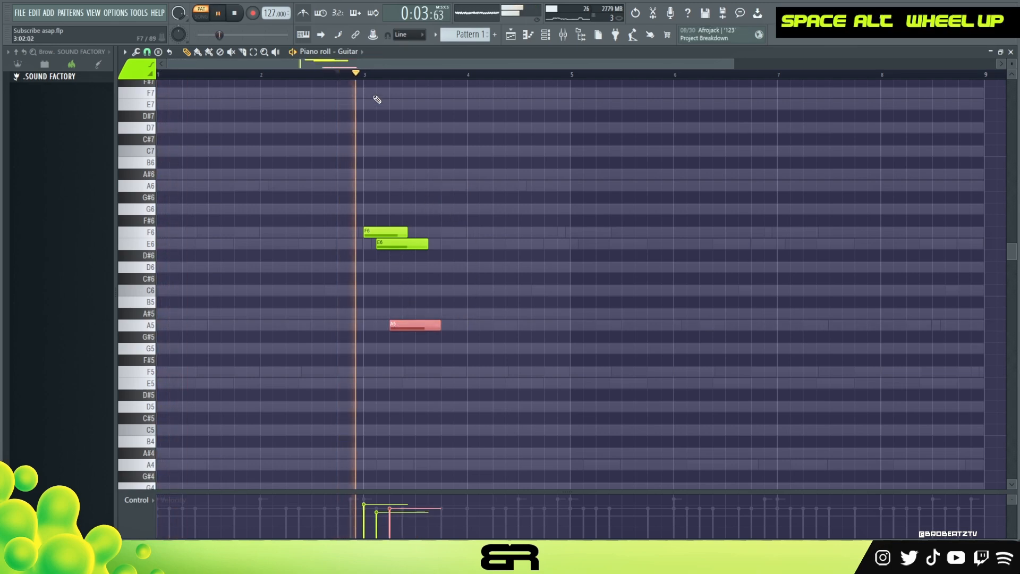
scroll(482, 242, down, 1)
key(space)
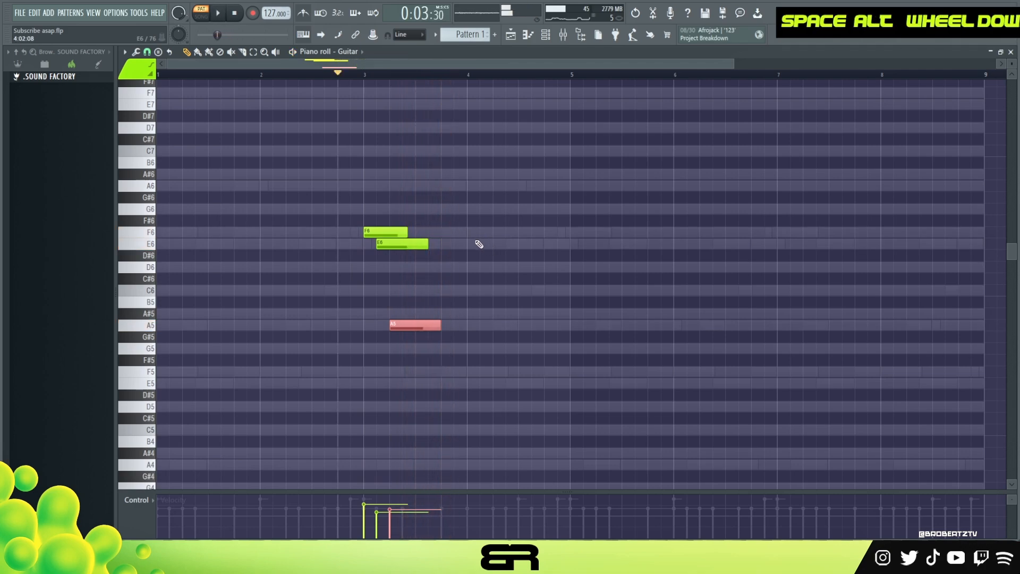
Step: Lower the velocity of the F6, E6 and A5 notes slightly and listen to the phrase
ctrl+drag(464, 214, 395, 320)
scroll(398, 308, down, 1)
key(space)
right_click(475, 250)
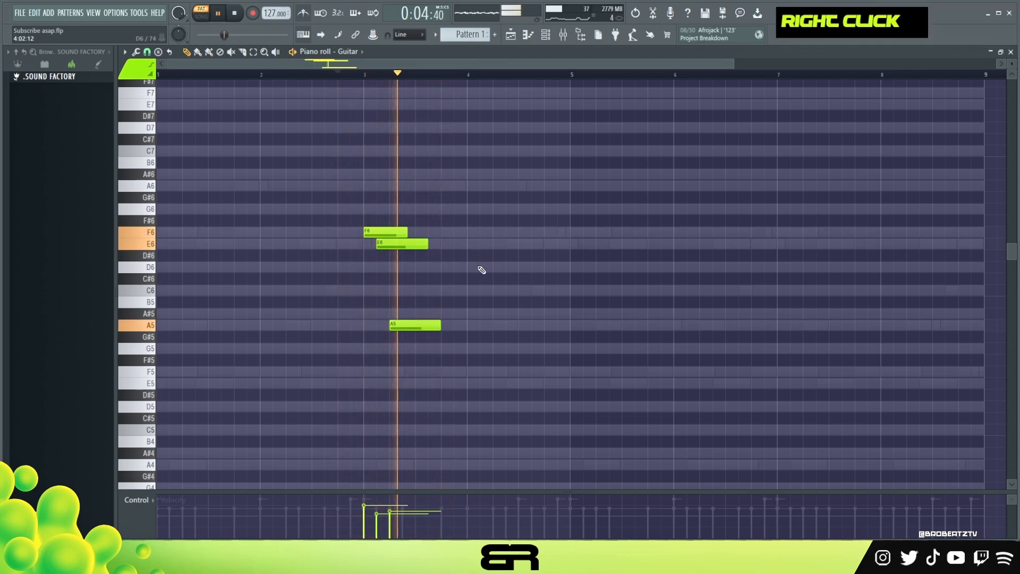
Step: Add a short E5 at 3:13:00, an F5 at 3:15:00 and a longer E5 at 4:01:00
key(space)
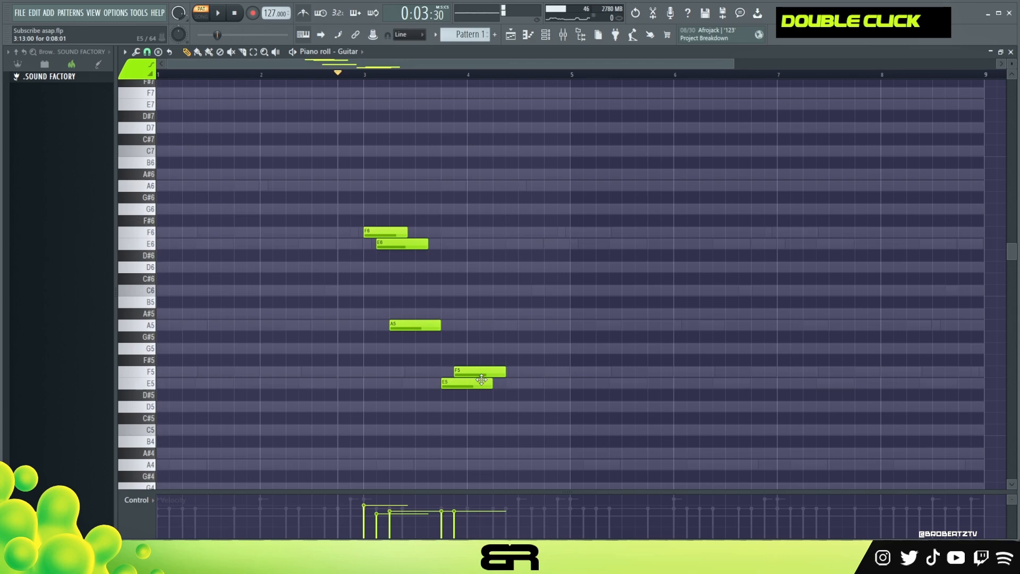
drag(494, 383, 462, 386)
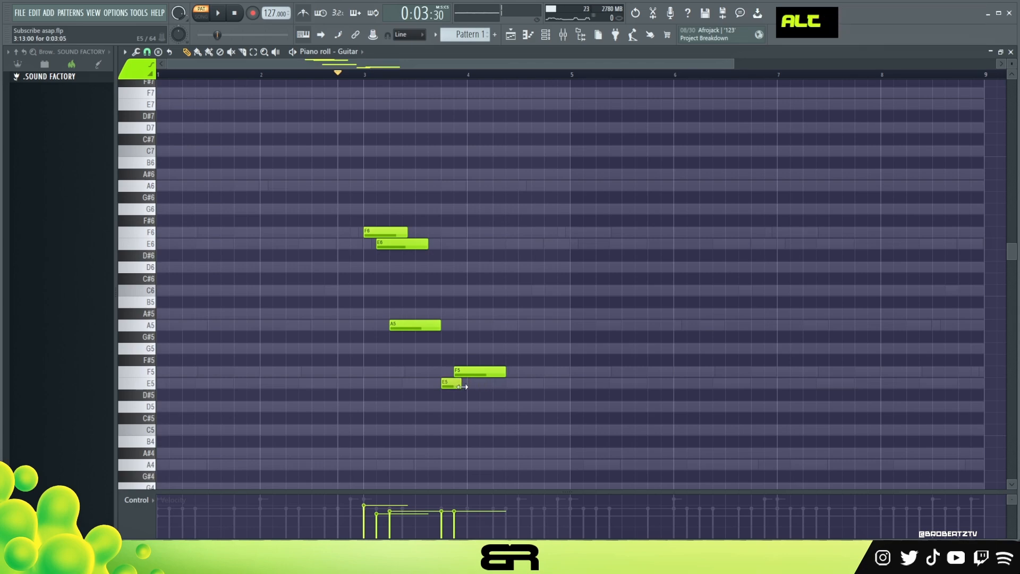
drag(486, 385, 518, 405)
key(space)
Step: Continue the guitar melody with a D5 at 4:07:00, a C5 at 4:11:00 and a D5 at 5:01:00
click(500, 409)
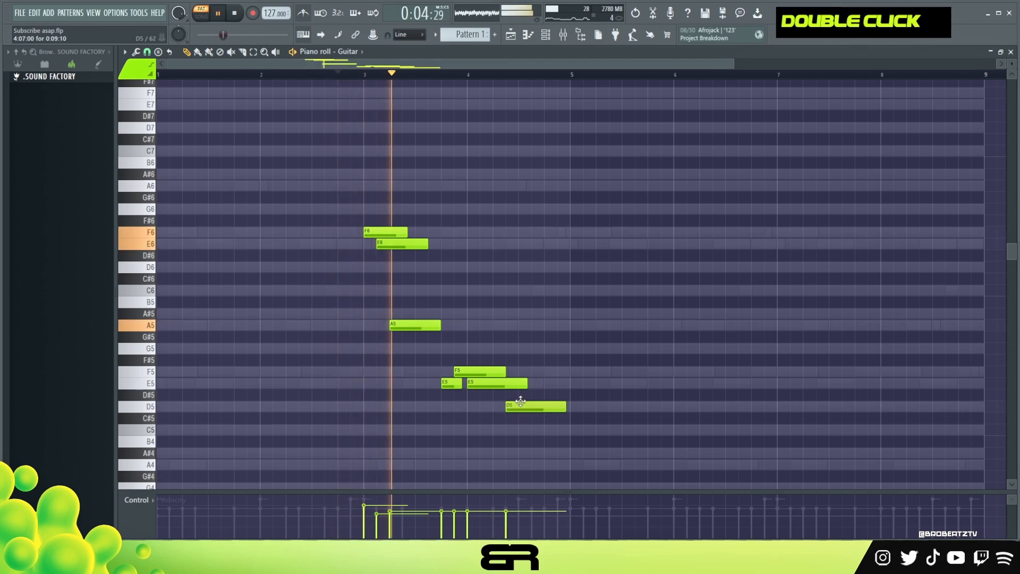
click(535, 429)
key(space)
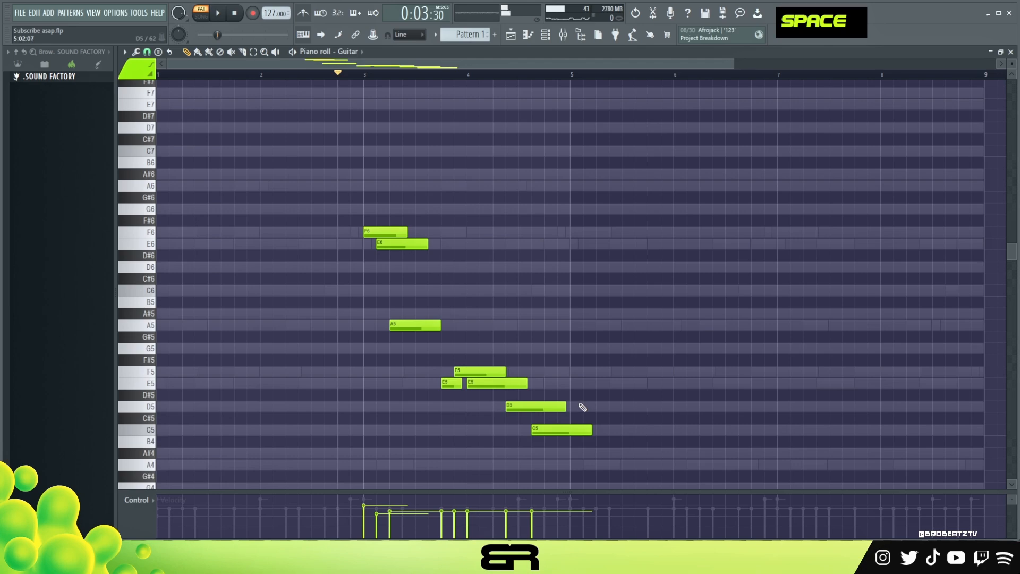
key(space)
Step: Raise the velocity of the notes from F5 at 3:15:00 to D5 at 5:01:00, and of the short E5 at 3:13:00
drag(555, 393, 539, 431)
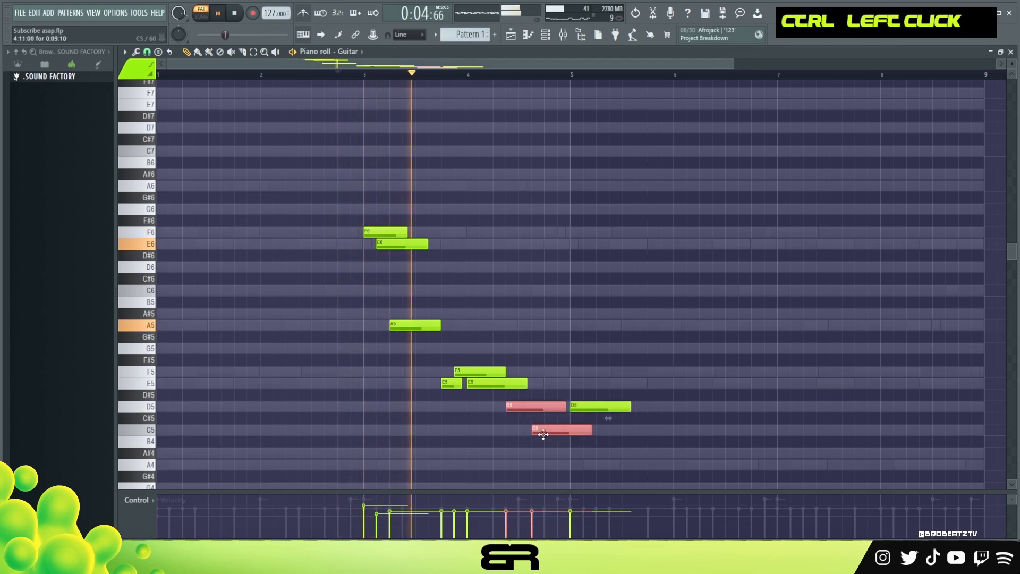
drag(609, 372, 502, 451)
scroll(509, 429, up, 3)
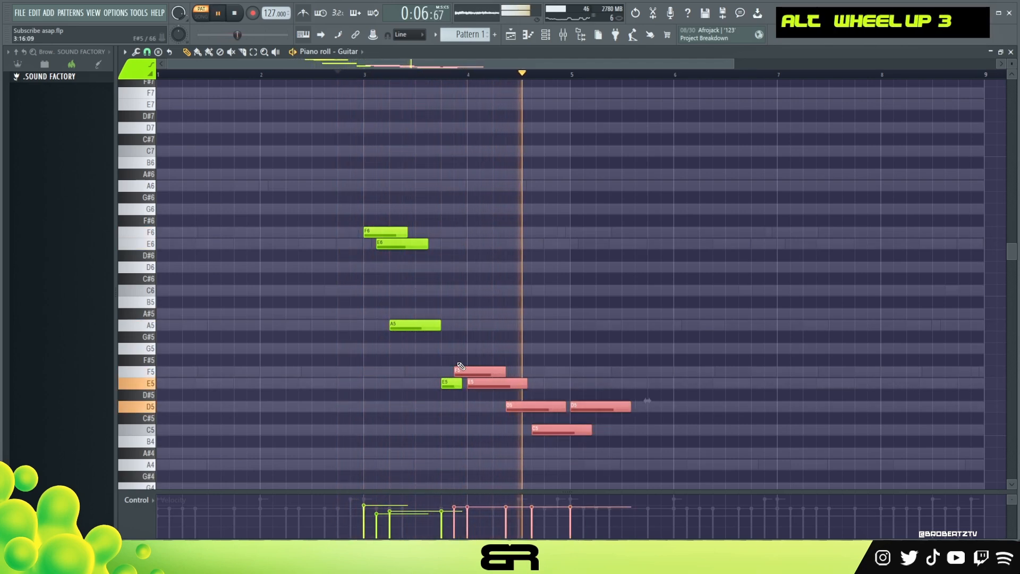
ctrl+click(455, 383)
scroll(468, 388, up, 3)
key(space)
key(space)
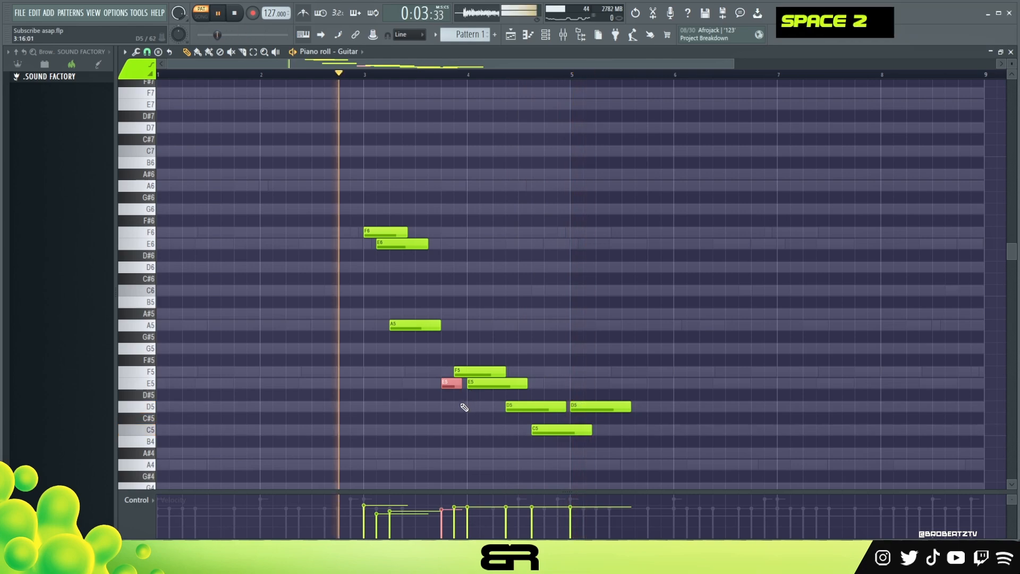
Step: Raise the velocity of all notes from 3:13:00 onward once more and lengthen the last D5 to fill bar 5
ctrl+click(471, 371)
right_click(511, 343)
drag(457, 332, 659, 433)
scroll(660, 433, up, 2)
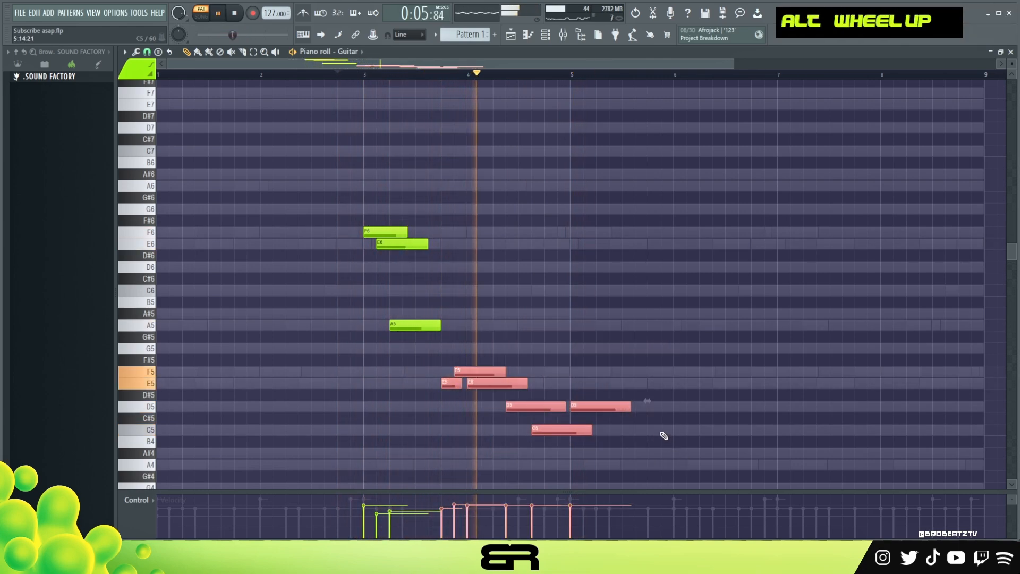
right_click(632, 389)
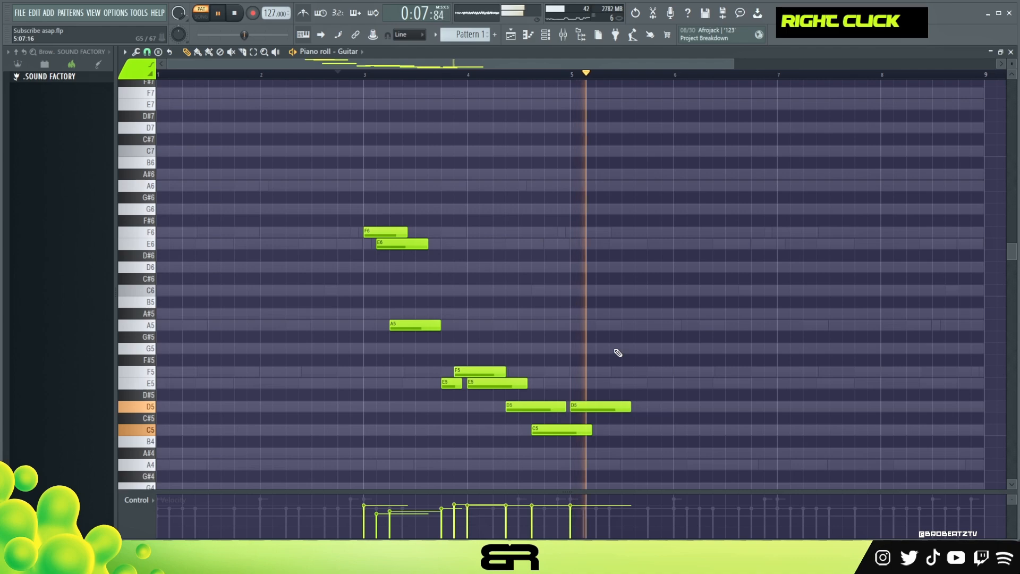
drag(630, 407, 672, 406)
key(space)
Step: Copy the E5, F5 and E5 phrase from 3:13:00 so the copy starts at 6:15:00, checking its timing by playback
drag(390, 66, 483, 76)
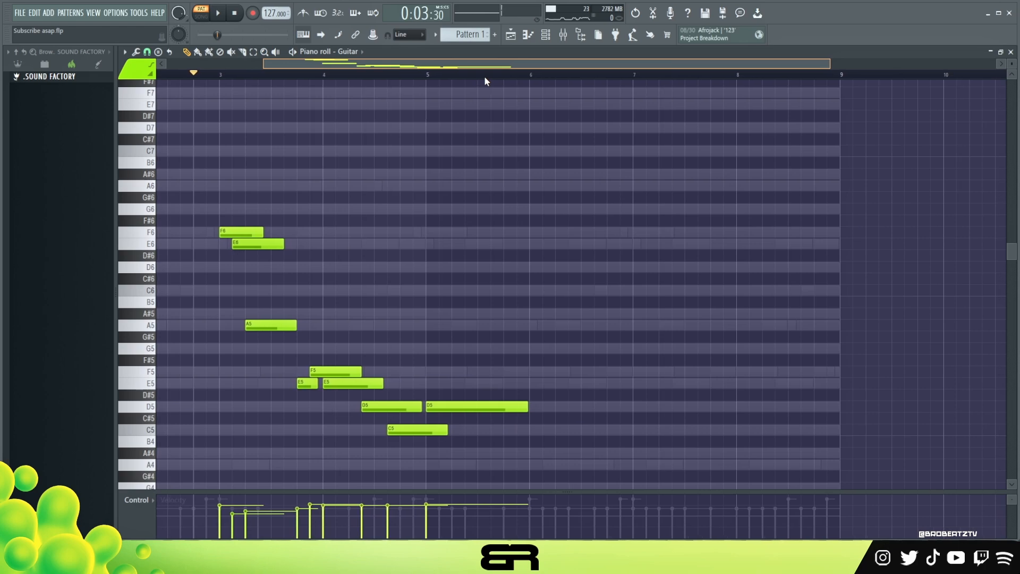
ctrl+drag(399, 364, 536, 365)
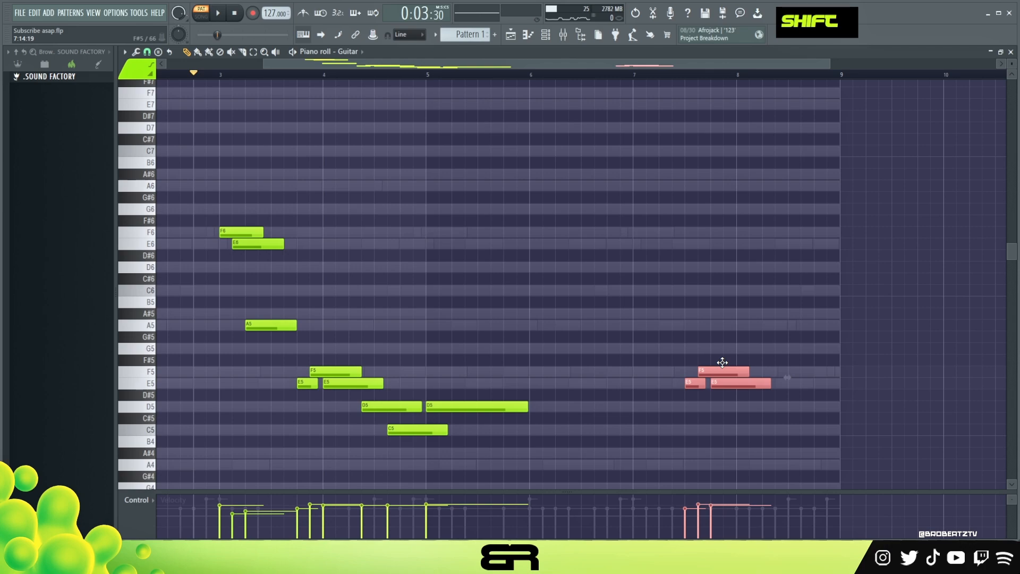
key(space)
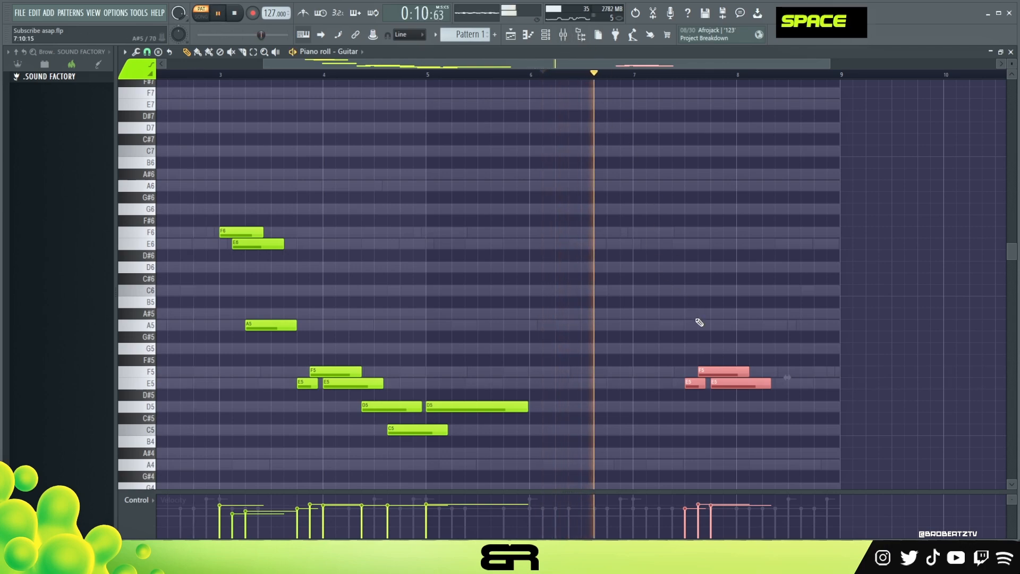
key(space)
key(space)
drag(724, 366, 658, 369)
key(space)
key(space)
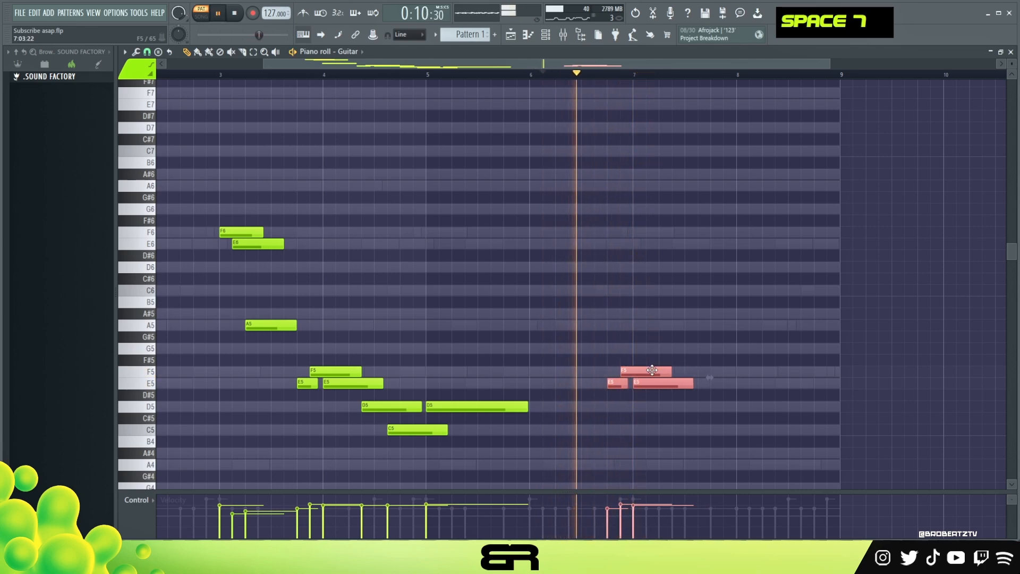
drag(653, 370, 658, 370)
key(space)
Step: Delete the short E5 at 6:15:00, and add a G5 at 6:13:00 and an A5 at 7:05:00
right_click(629, 375)
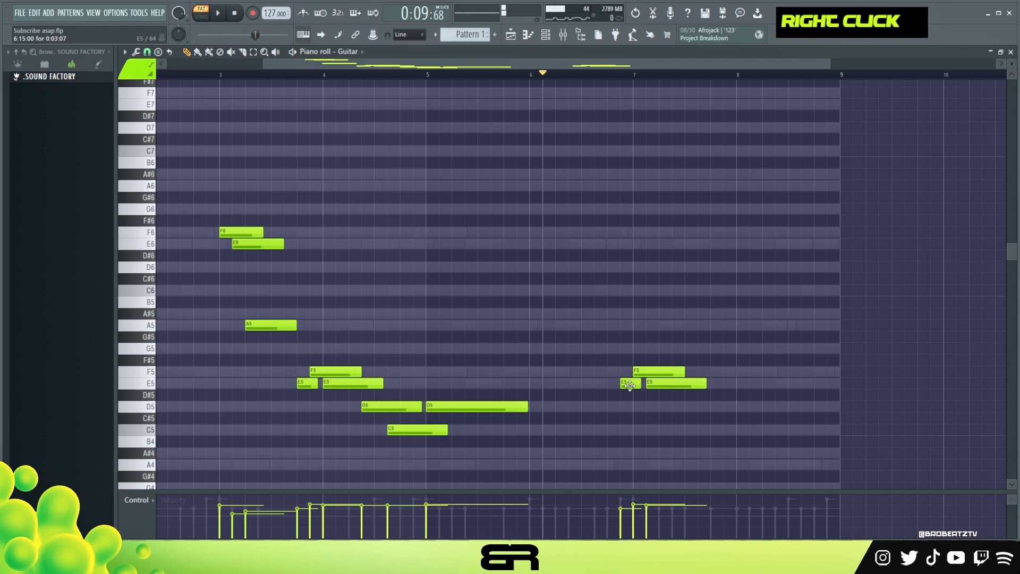
alt+click(624, 346)
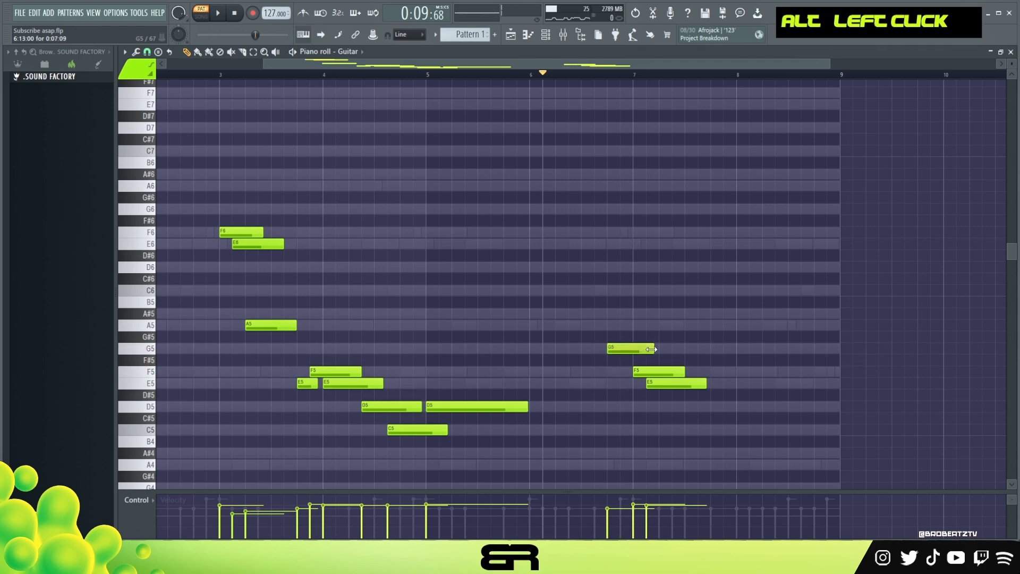
drag(668, 336, 674, 322)
key(space)
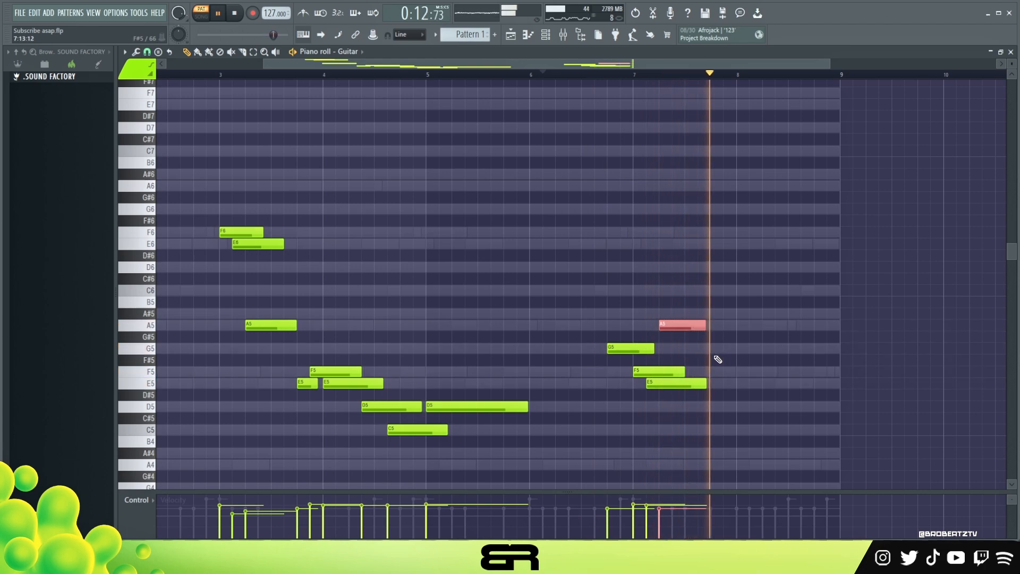
Step: Lengthen the A5 at 7:05:00 past the start of bar 8 and raise the velocity of the G5 at 6:13:00
key(space)
drag(706, 325, 754, 325)
key(space)
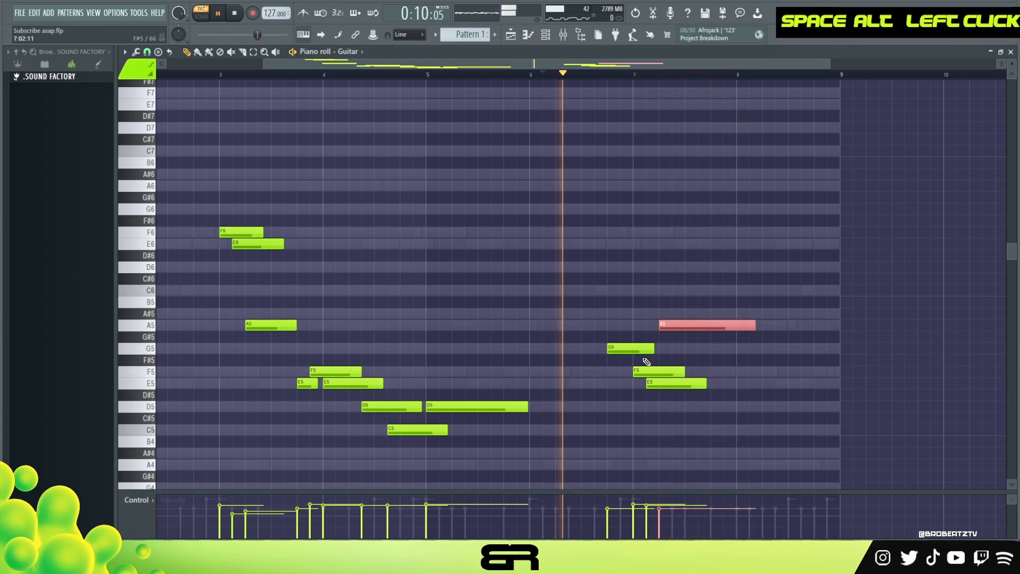
ctrl+click(621, 348)
alt+scroll(622, 347, up, 1)
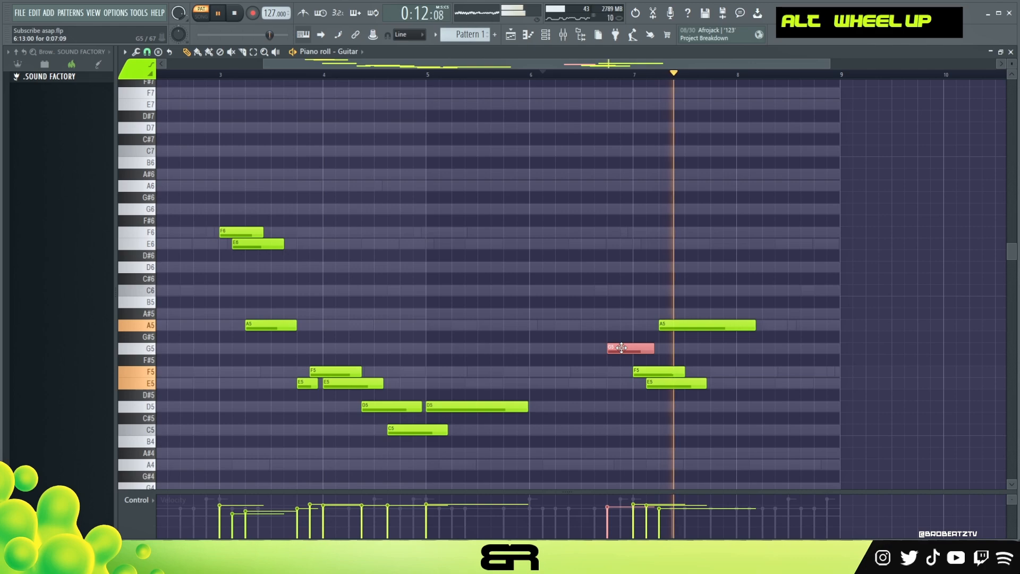
right_click(749, 358)
Step: Add another long A5 note at 8:05:00 and play the ending phrase
click(780, 326)
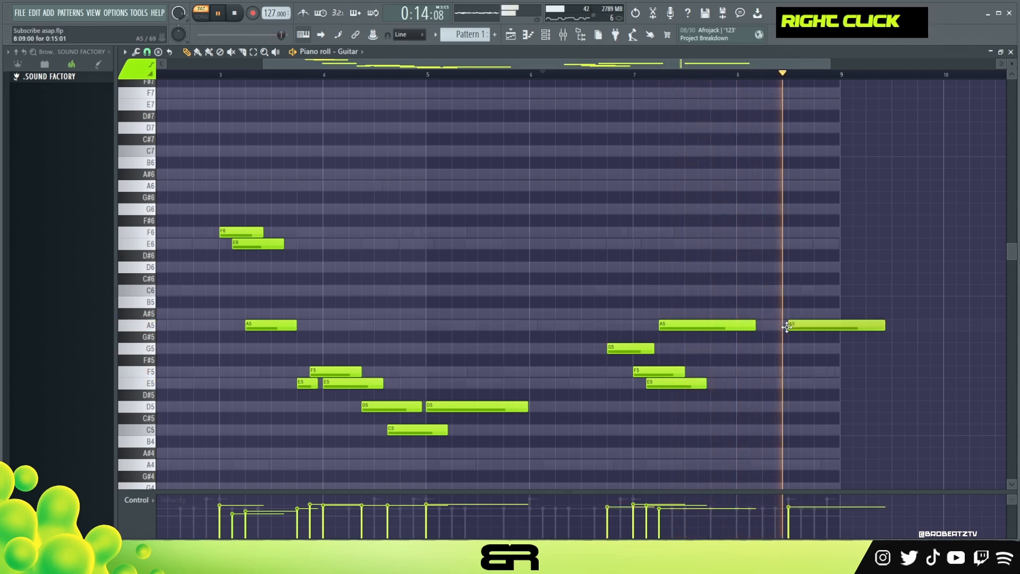
drag(791, 325, 768, 325)
key(space)
key(space)
Step: Add an E5 note at 8:09:00 and trim it and the last A5 to finish within bar 8
ctrl+click(665, 383)
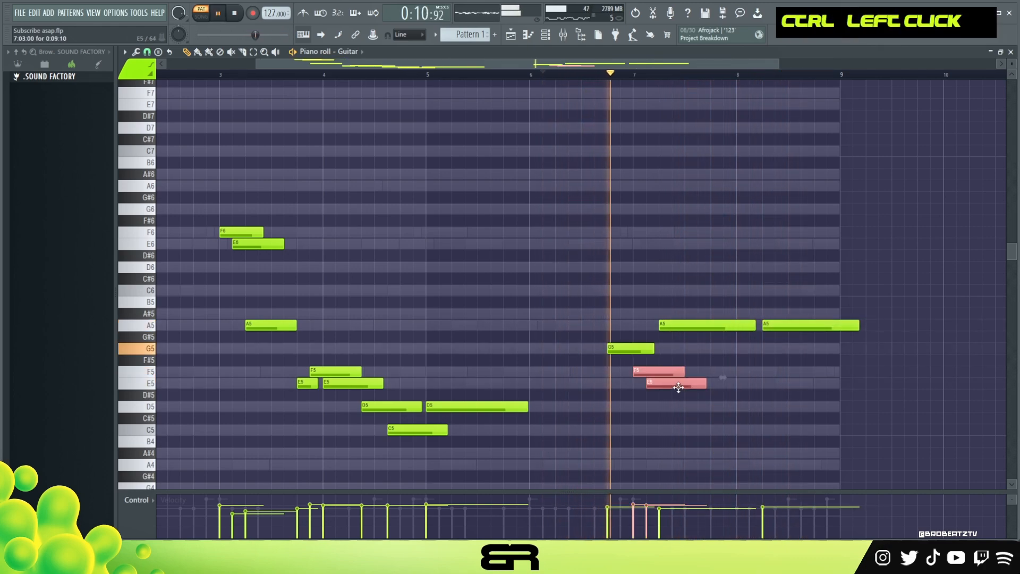
drag(665, 383, 837, 382)
drag(857, 326, 834, 325)
Step: Play the guitar melody with the other instruments from the start of bar 3
key(space)
click(222, 77)
key(space)
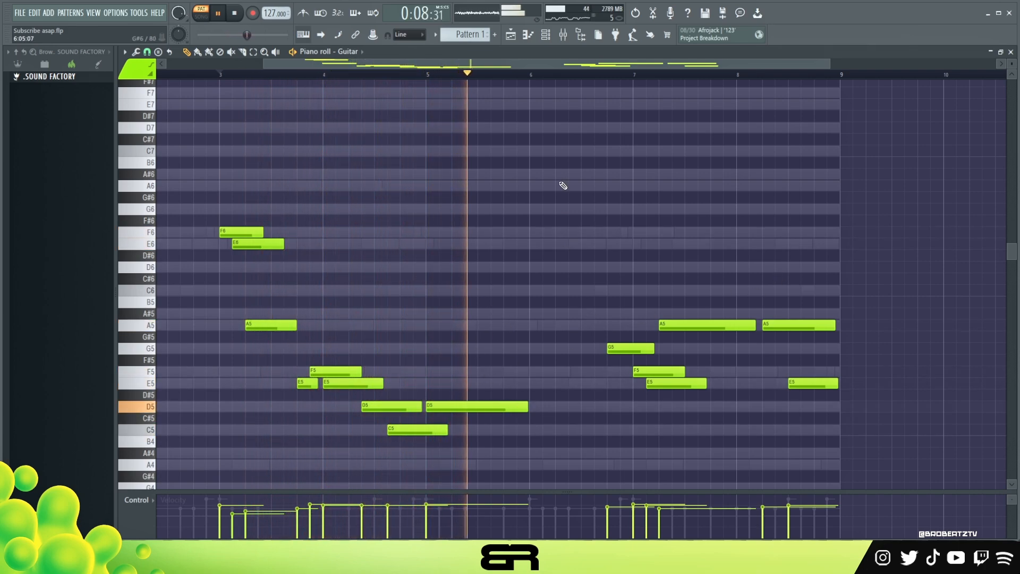
Step: Play the second guitar phrase with the other instruments from the middle of bar 6
double_click(591, 74)
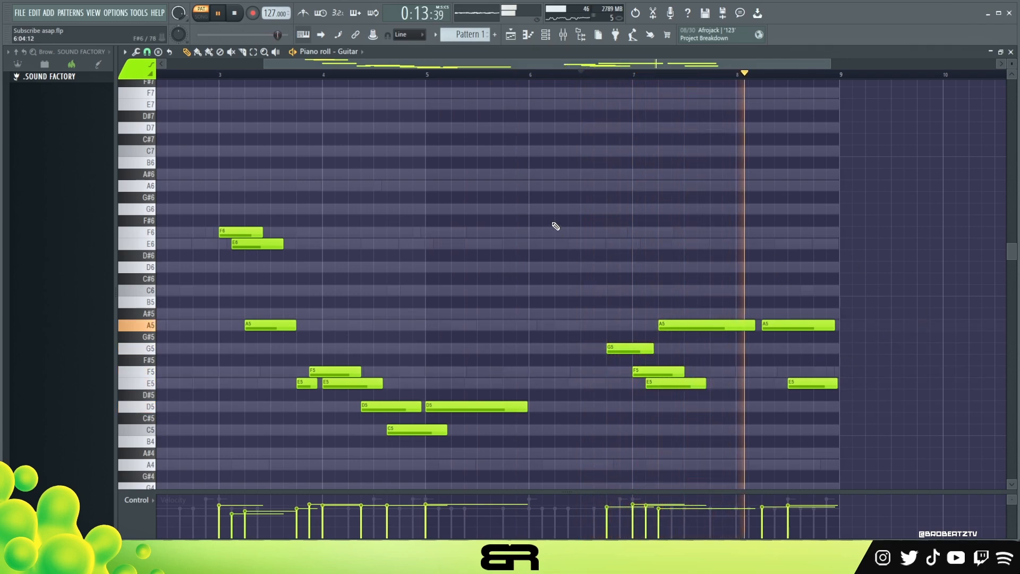
key(space)
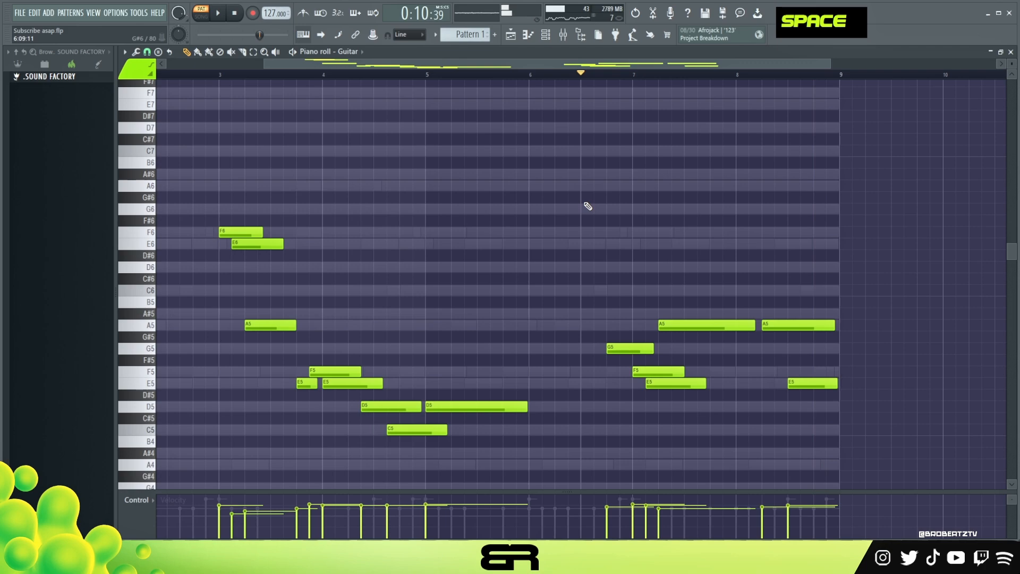
drag(262, 60, 166, 60)
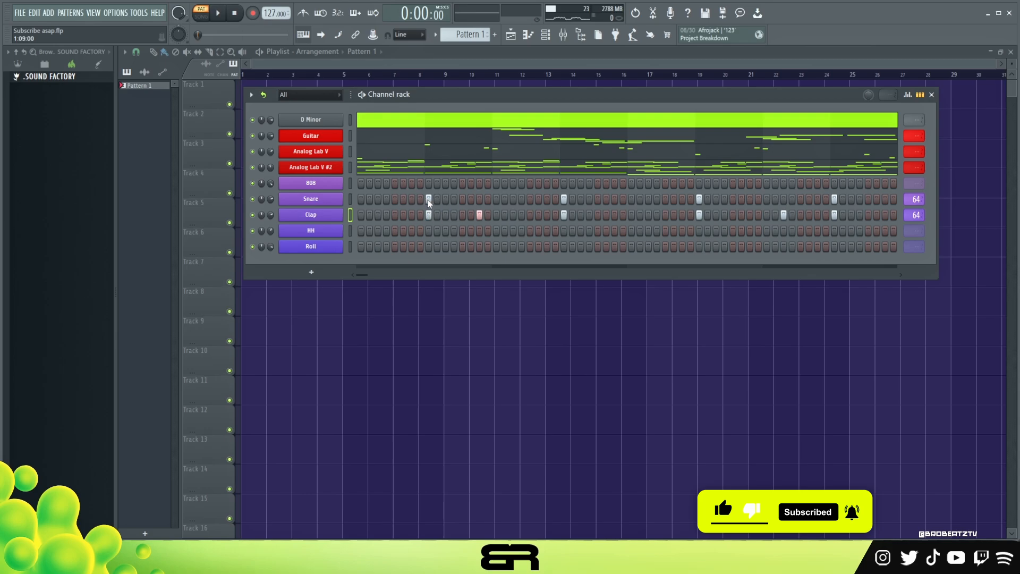
Step: Examine the velocity graph of the snare steps in the channel rack and return to the step grid
right_click(564, 199)
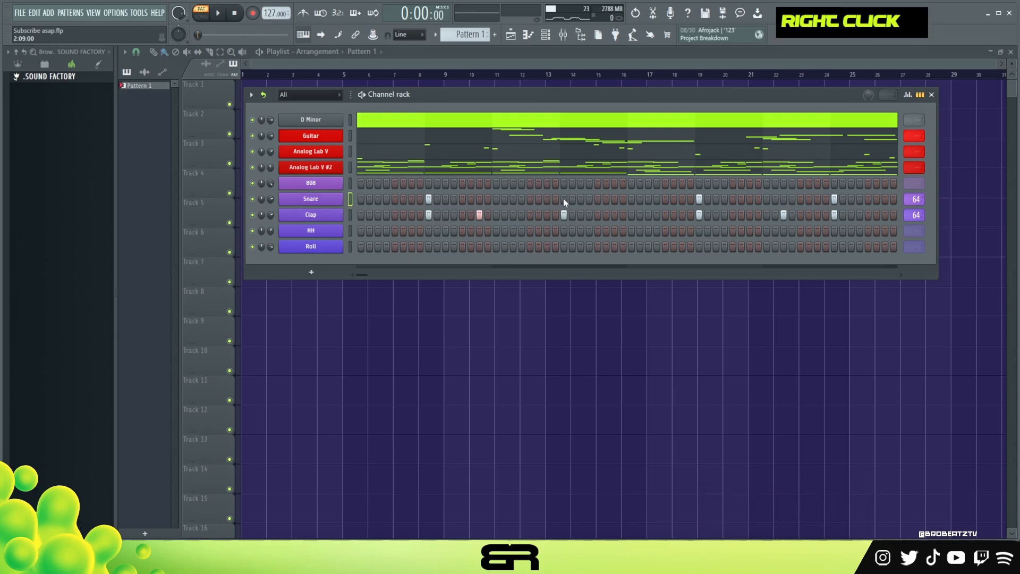
click(907, 96)
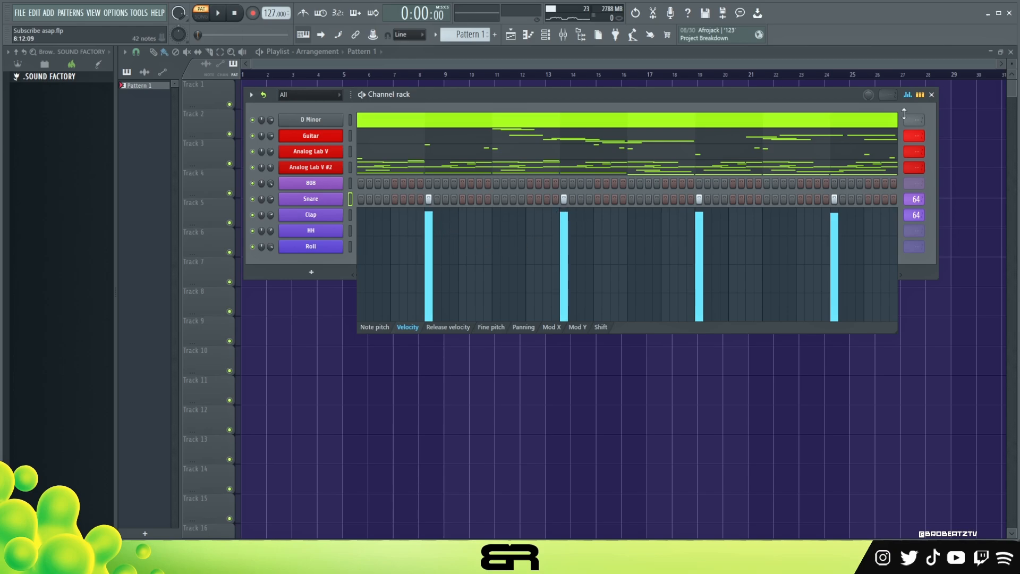
click(919, 96)
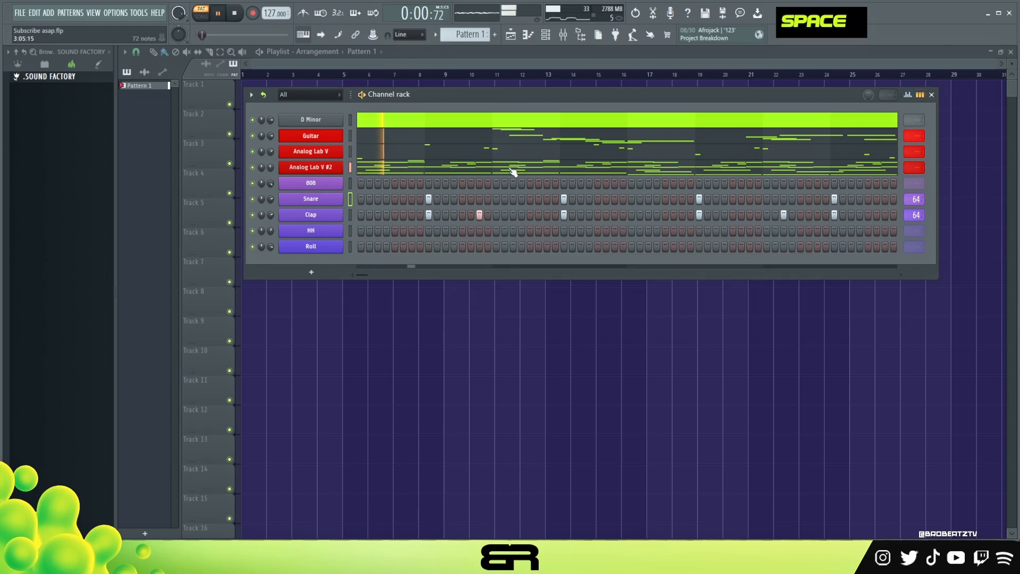
Step: Copy the D4 root note of bar 1 and the A#3 root note of bar 5 from the Analog Lab V #2 piano roll
double_click(376, 168)
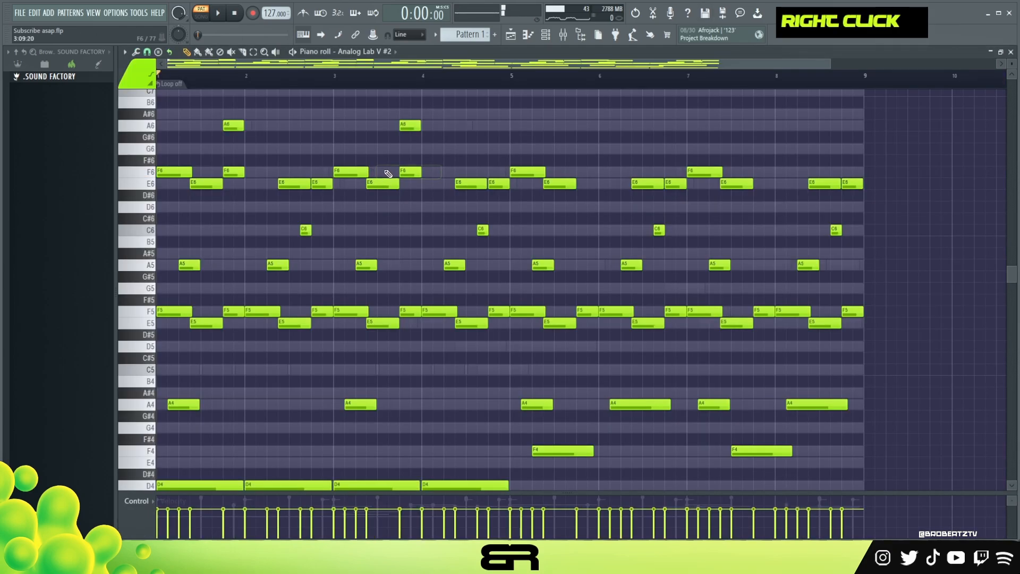
scroll(333, 264, down, 5)
ctrl+click(200, 311)
ctrl+shift+click(555, 358)
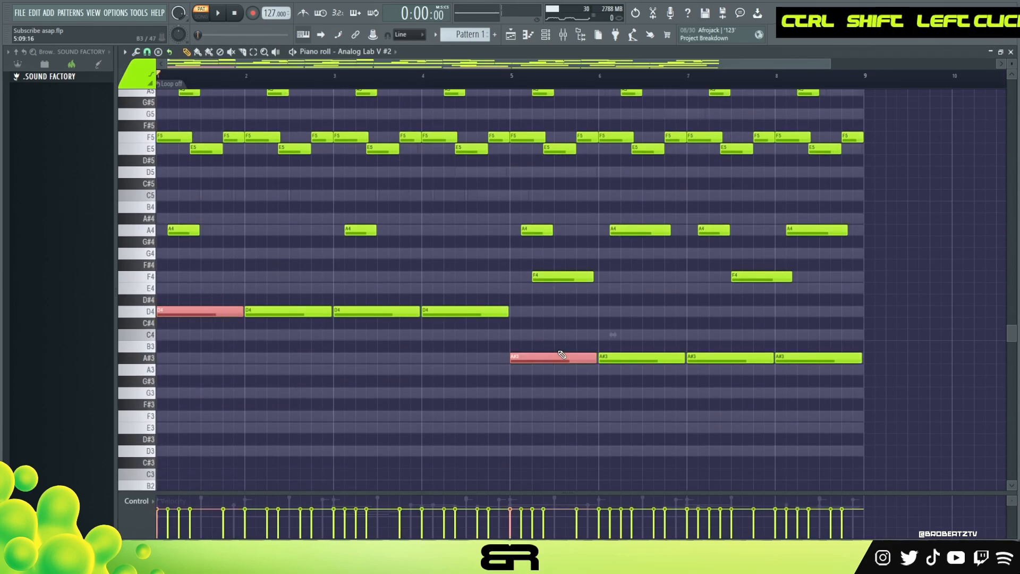
key(ctrl+c)
Step: Paste the copied root notes into the 808 piano roll and shorten both to two steps
click(553, 37)
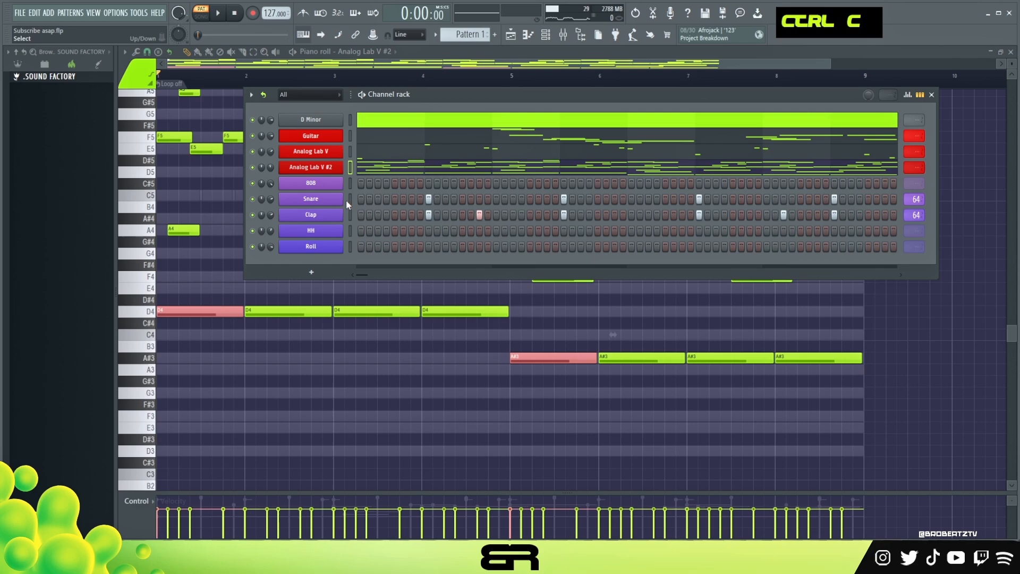
right_click(340, 181)
click(367, 182)
key(ctrl+v)
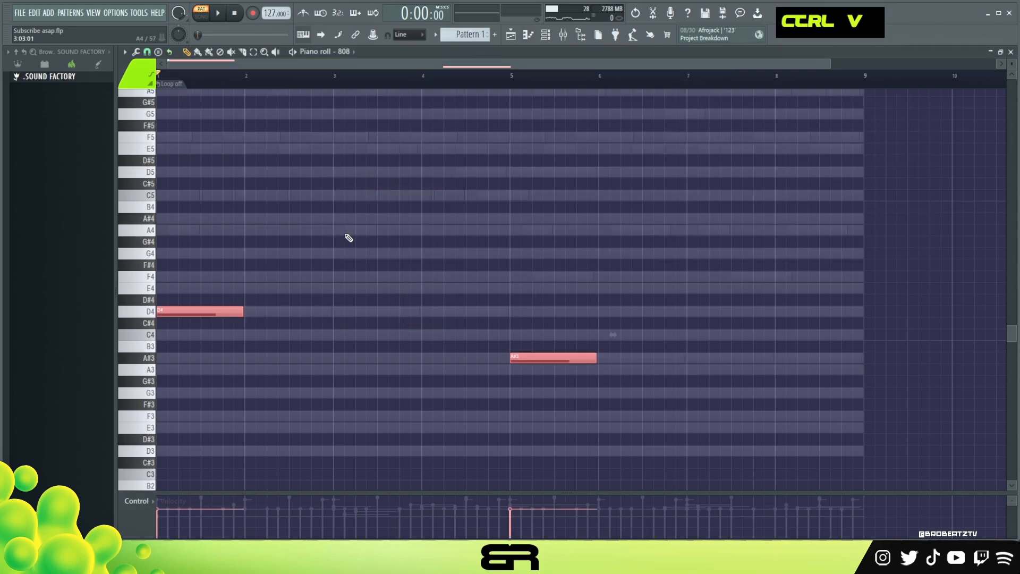
alt+scroll(335, 276, up, 8)
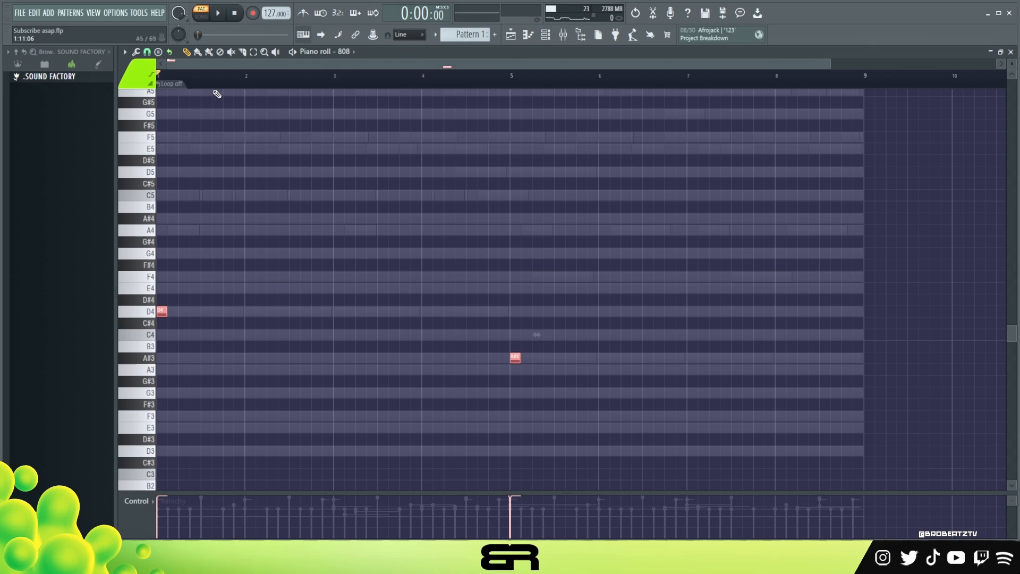
scroll(209, 79, up, 4)
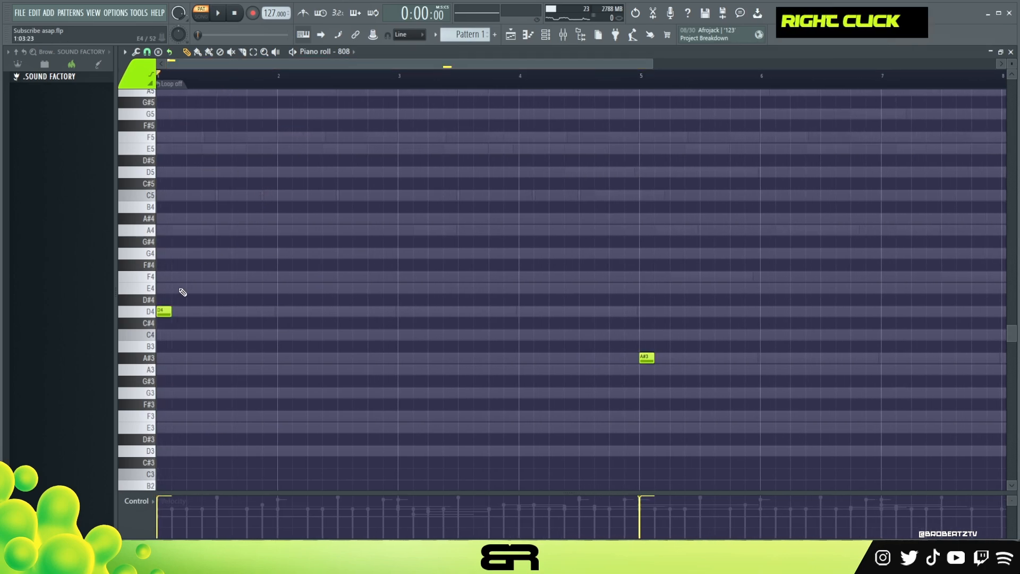
Step: Transpose both 808 notes up one octave to D5 and A#4 and play the pattern
key(space)
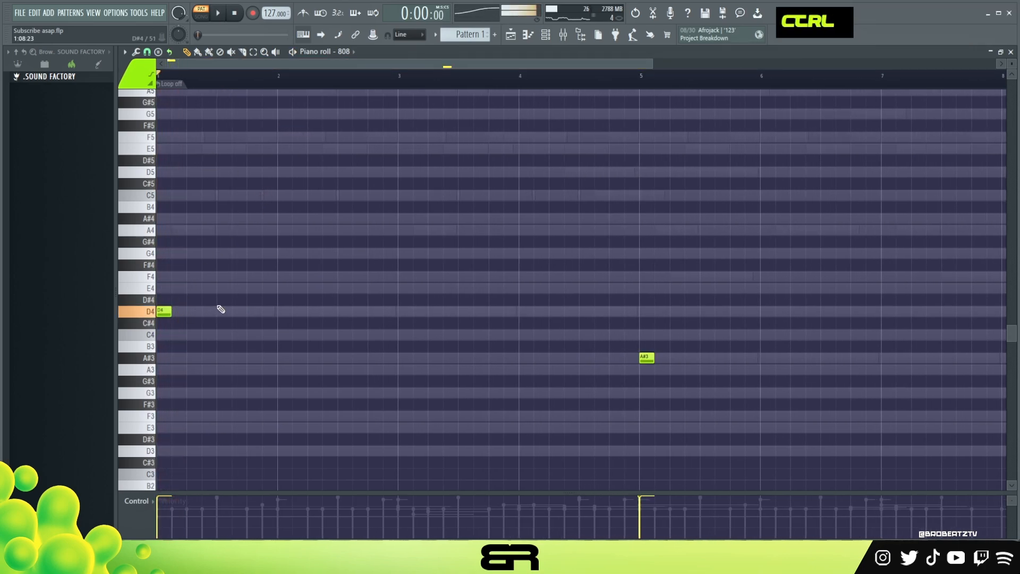
key(space)
key(ctrl+Up)
key(space)
Step: Add two-step D5 notes at 1:07:00 and 1:09:00 to the 808, replaying the start of the pattern
key(space)
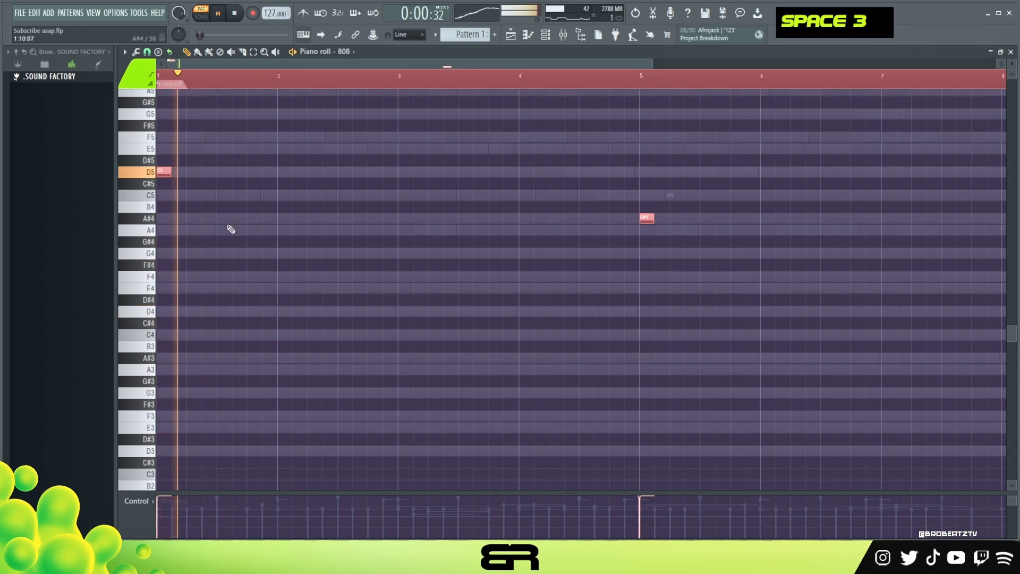
right_click(230, 229)
key(space)
click(208, 242)
key(space)
key(space)
click(220, 242)
Step: Add D5 808 notes at 1:13:00, 1:15:00 and 2:05:00 while playing the pattern
key(space)
key(space)
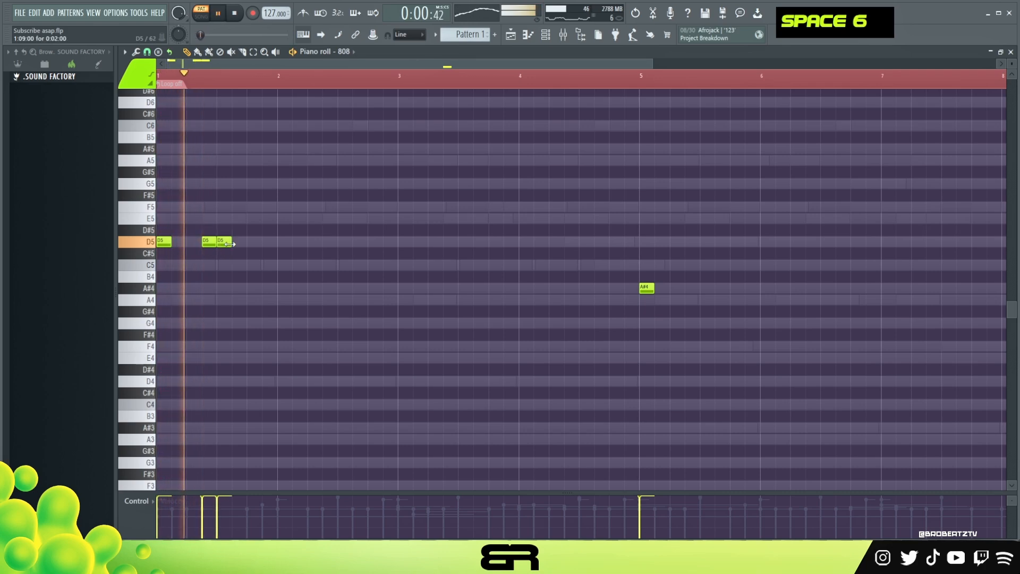
click(254, 241)
key(space)
right_click(254, 242)
key(space)
click(255, 243)
click(269, 243)
click(310, 242)
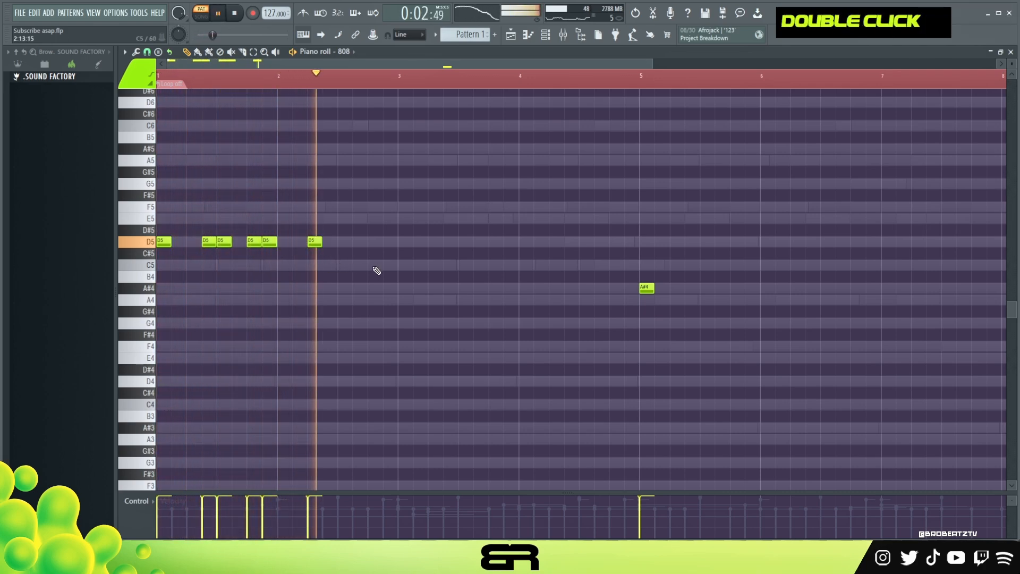
Step: Add D5 808 notes at 3:01:00 and 3:09:00 and replay the bassline from the beginning
click(404, 242)
click(460, 243)
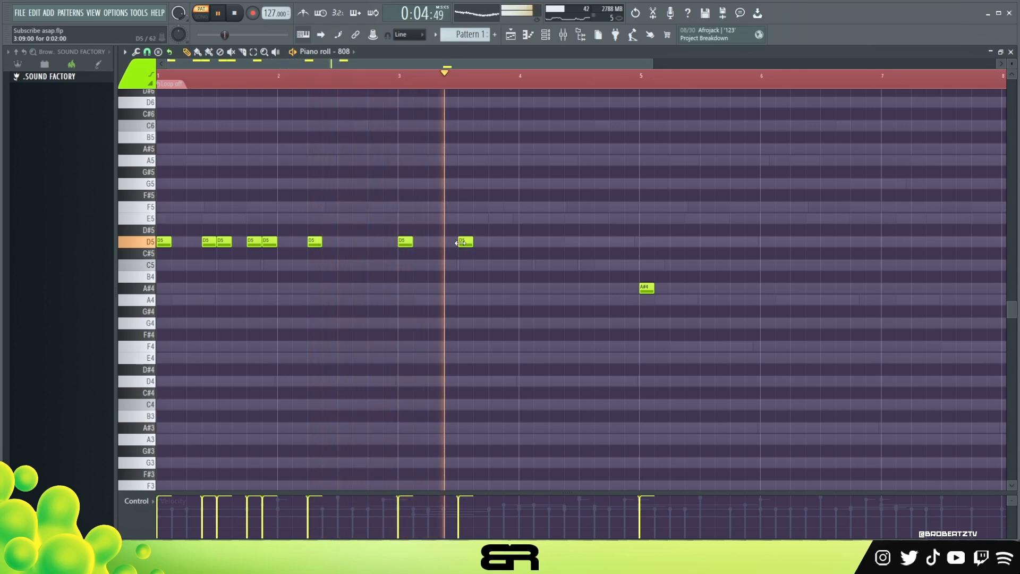
key(space)
key(space)
scroll(467, 308, up, 2)
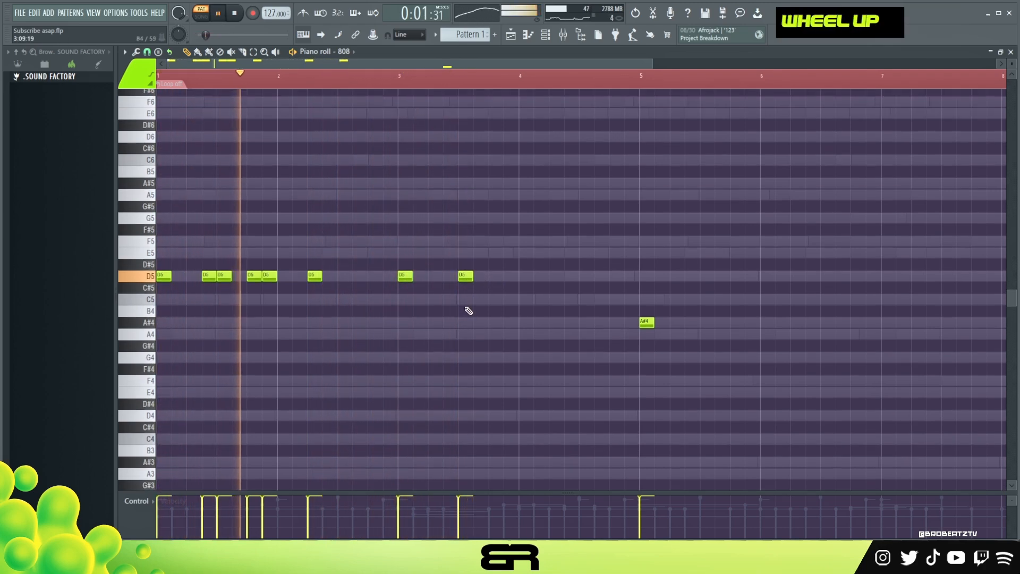
scroll(478, 297, down, 1)
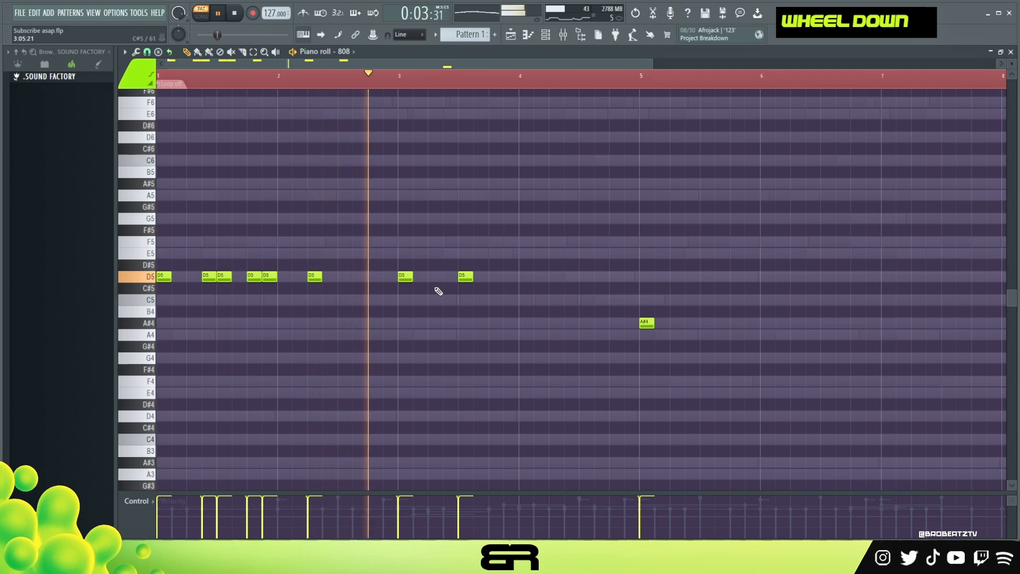
key(space)
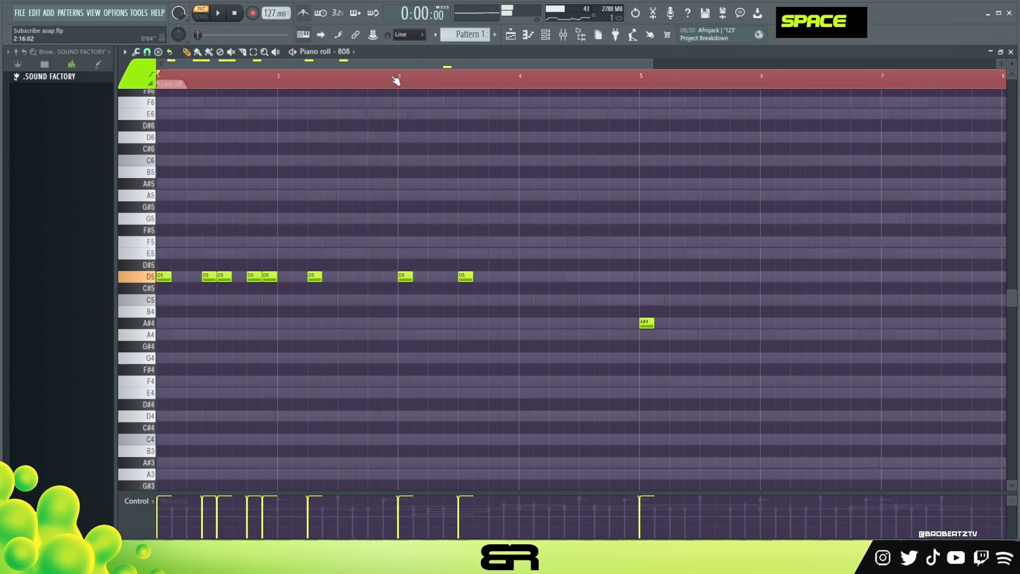
Step: Play from bar 3 and add D5 808 notes at 3:15:00, 4:05:00 and 4:11:00
key(space)
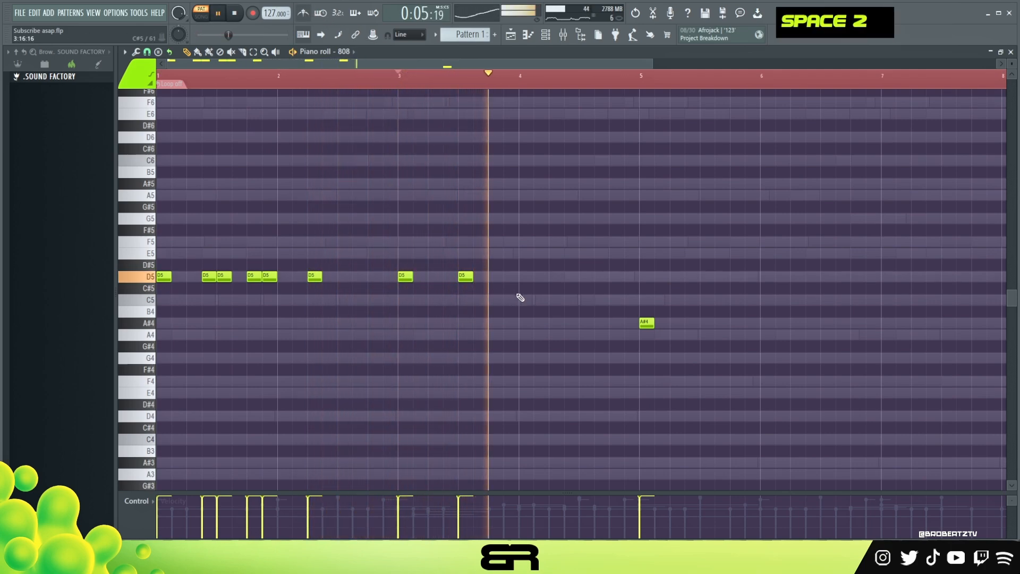
click(555, 276)
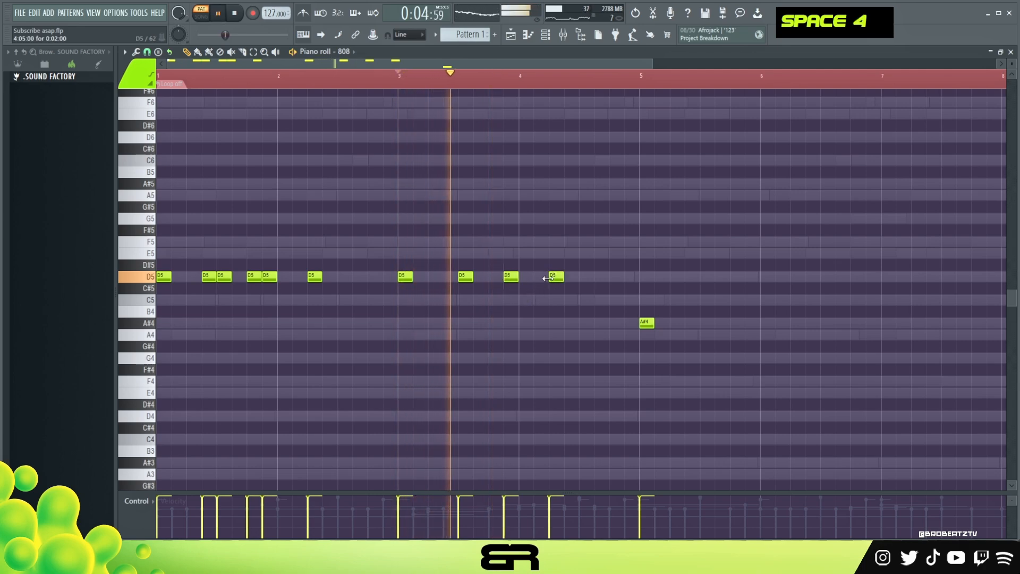
click(600, 277)
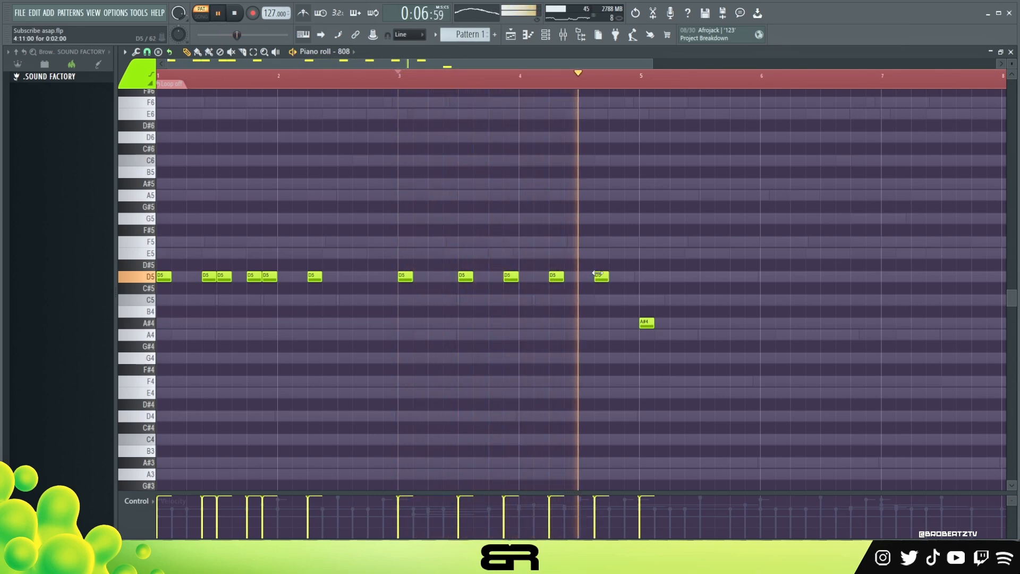
key(space)
scroll(606, 317, up, 1)
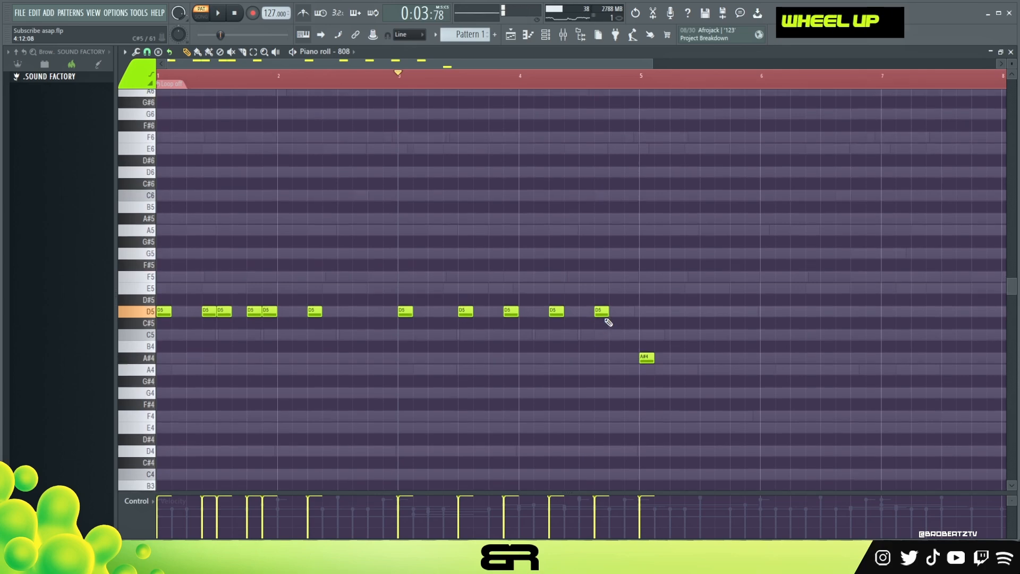
Step: Add D6 at 4:09:00, F5 at 4:13:00 and F6 at 4:15:00 to the 808 and play the run into bar 5
ctrl+click(587, 310)
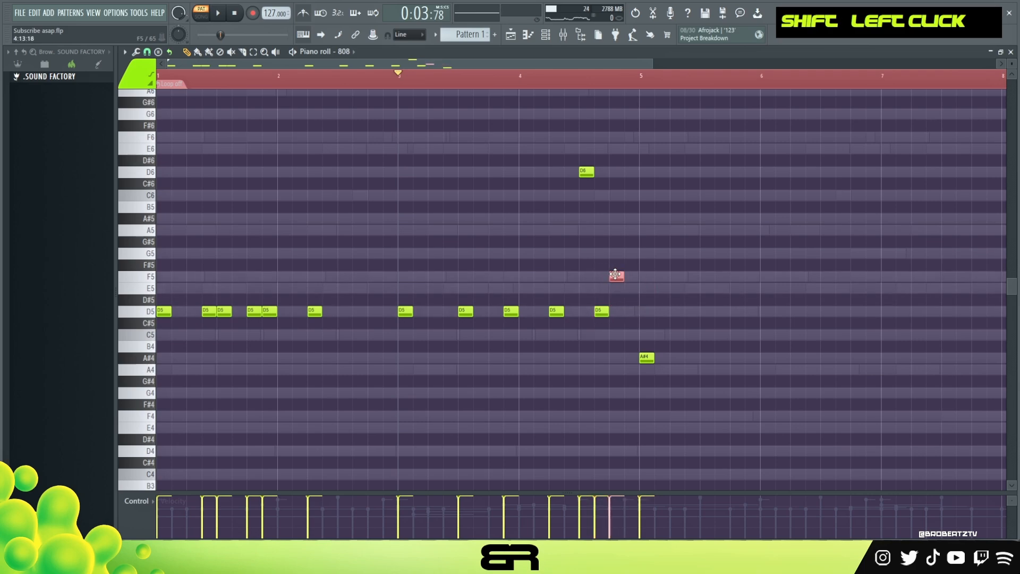
ctrl+click(616, 281)
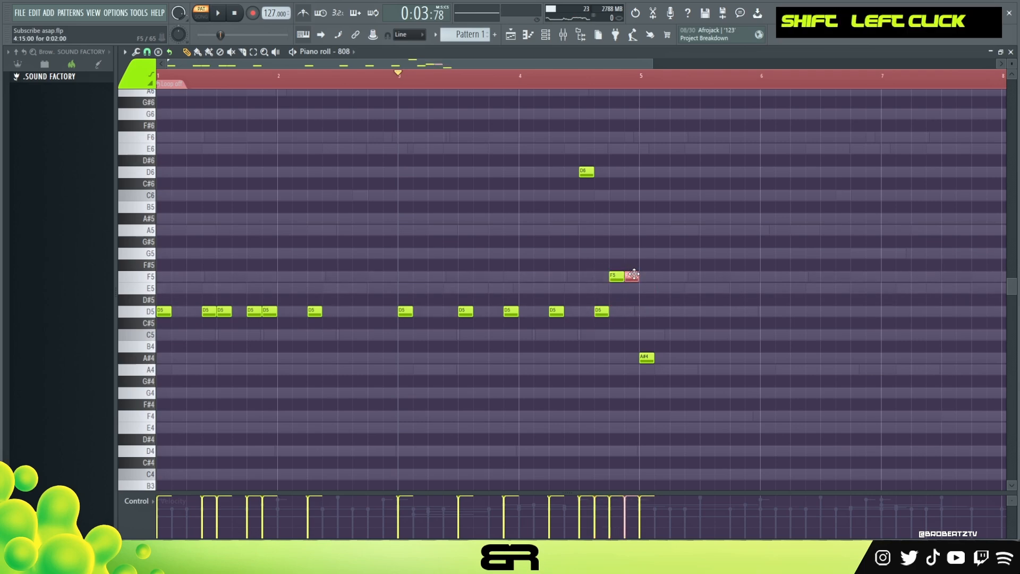
right_click(511, 168)
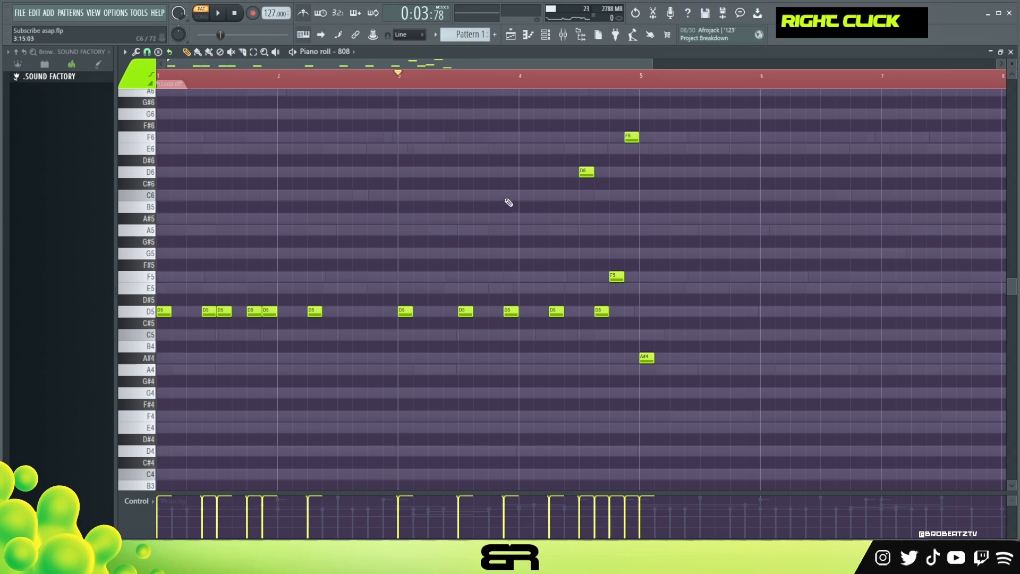
key(space)
right_click(612, 306)
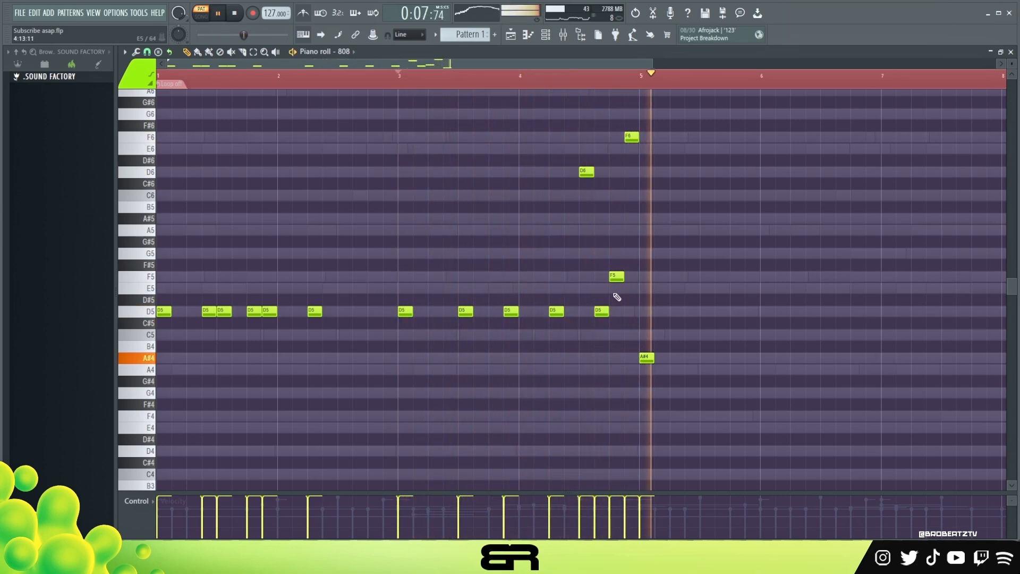
key(space)
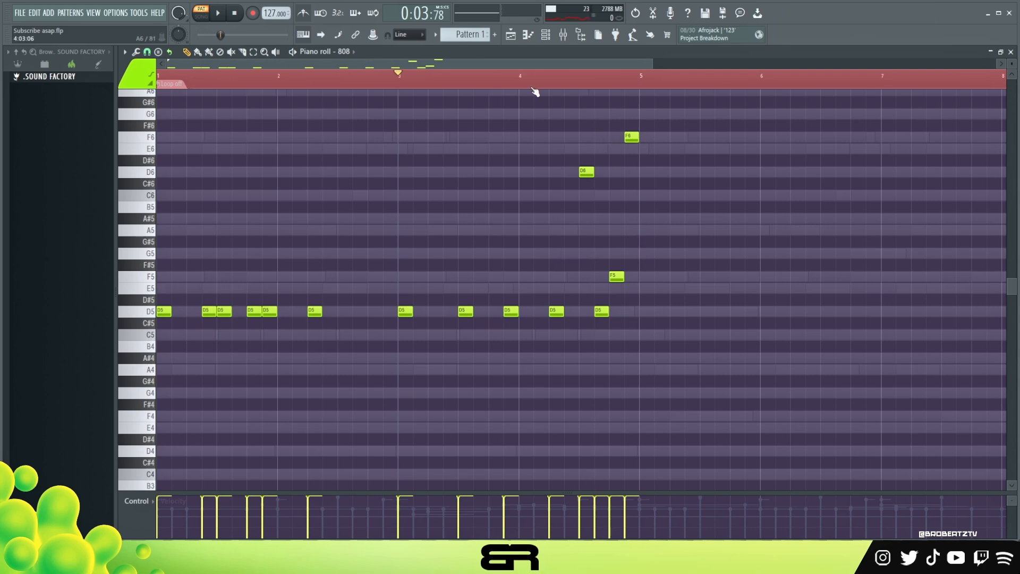
Step: Replace the bar 5 note with a copy of the four-bar 808 pattern transposed to A#4, adding an extra A#4 at 6:03:00
drag(663, 117, 643, 316)
drag(449, 63, 571, 101)
right_click(523, 363)
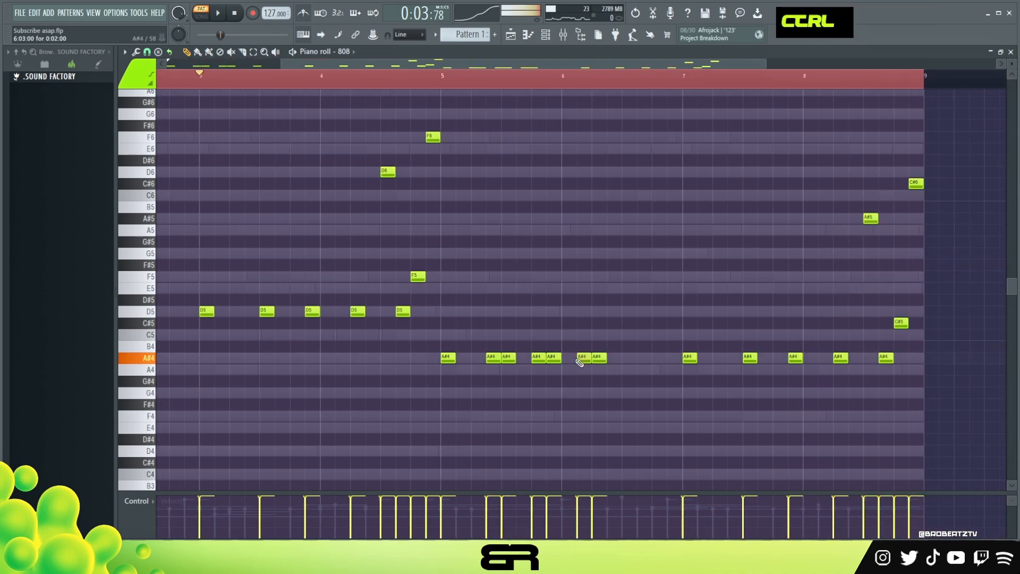
Step: Delete the A#4 808 notes at 5:07:00, 5:09:00 and 5:13:00 while replaying bar 5
right_click(493, 357)
right_click(508, 358)
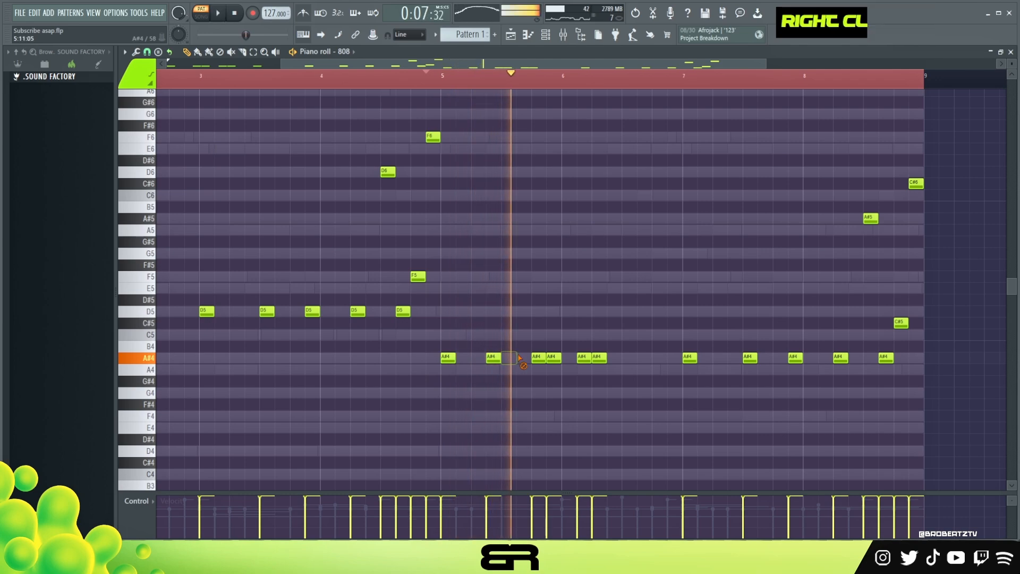
key(space)
key(space)
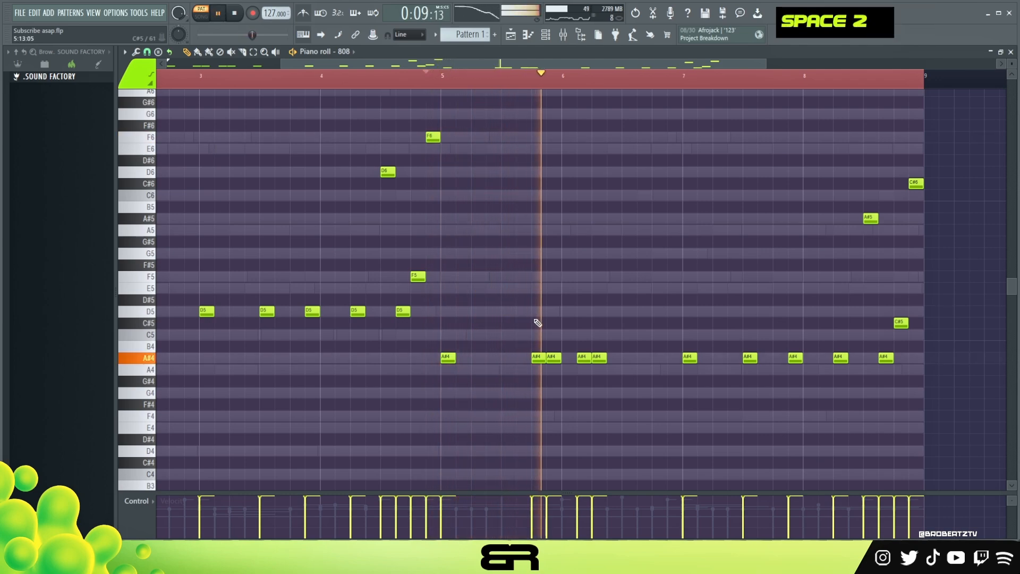
right_click(538, 358)
key(space)
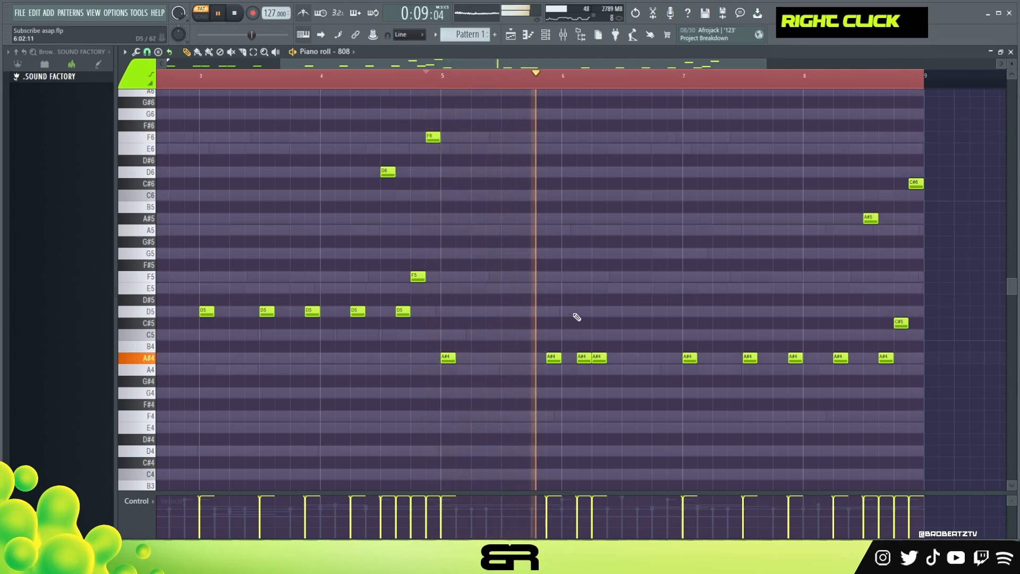
Step: Add an A#4 808 note at 6:11:00 and play the bassline from bar 6
click(643, 358)
key(space)
key(space)
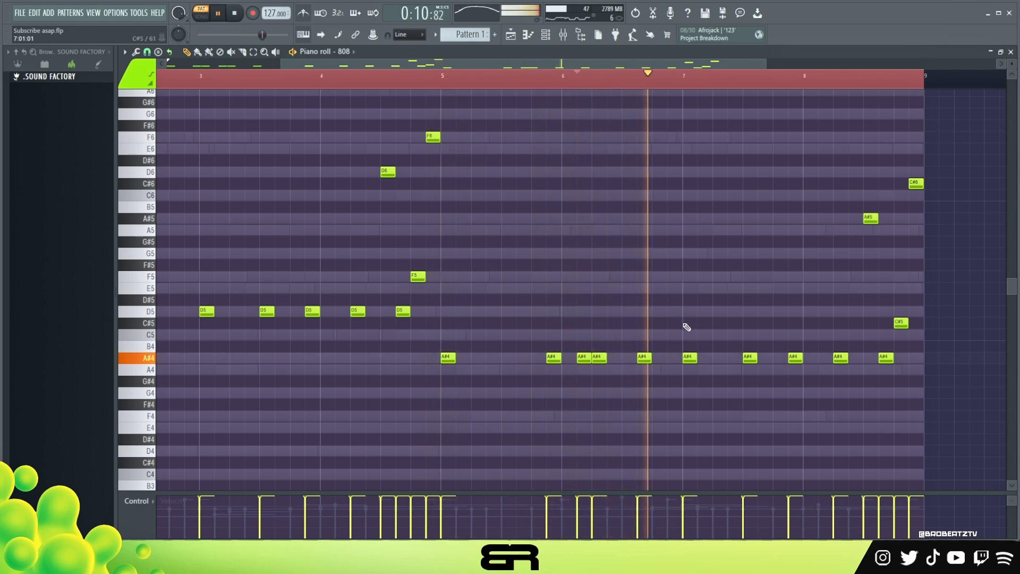
key(space)
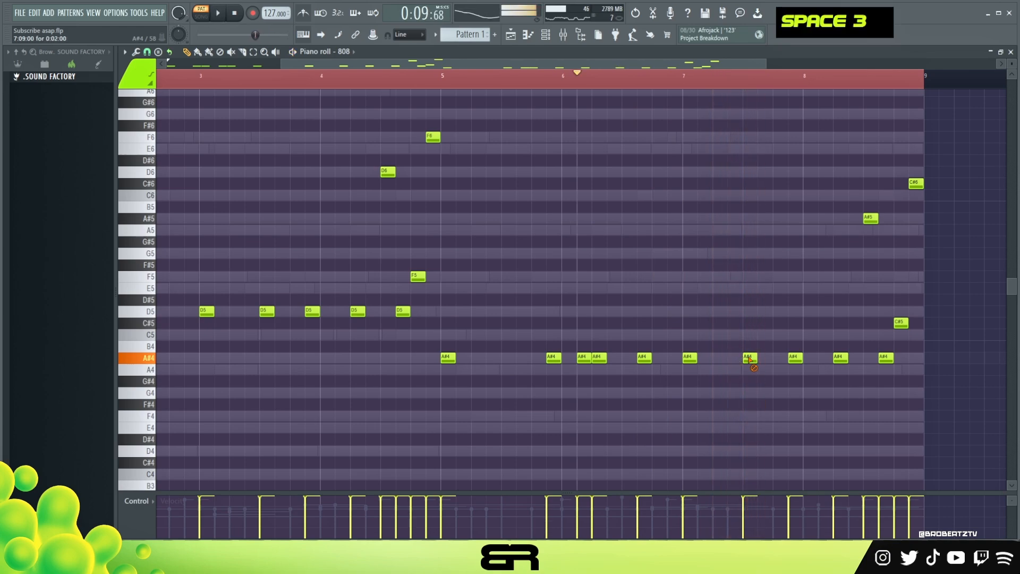
Step: Replace the 808's A#4 note at 7:09:00 with an A#4 note at 7:11:00
key(space)
right_click(749, 358)
click(764, 359)
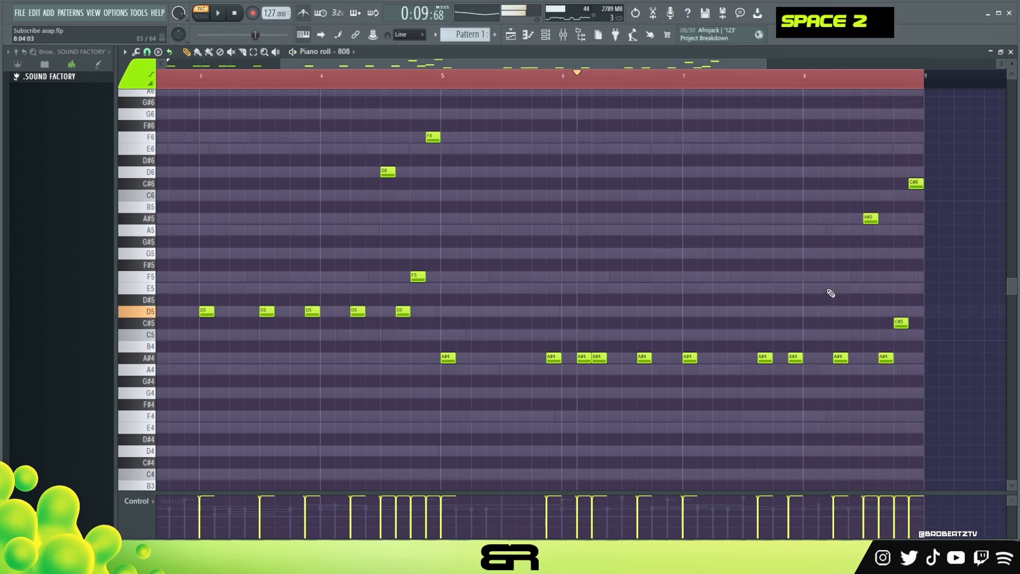
drag(908, 168, 927, 335)
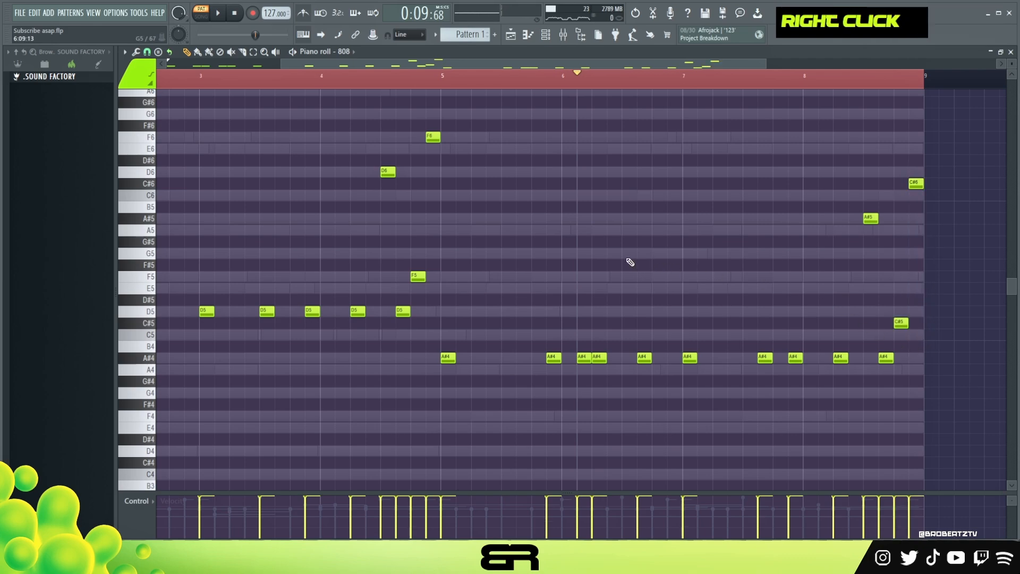
Step: Clear the time selection, return the playhead to the start of the pattern and leave the 808 piano roll
double_click(438, 76)
drag(439, 75, 64, 93)
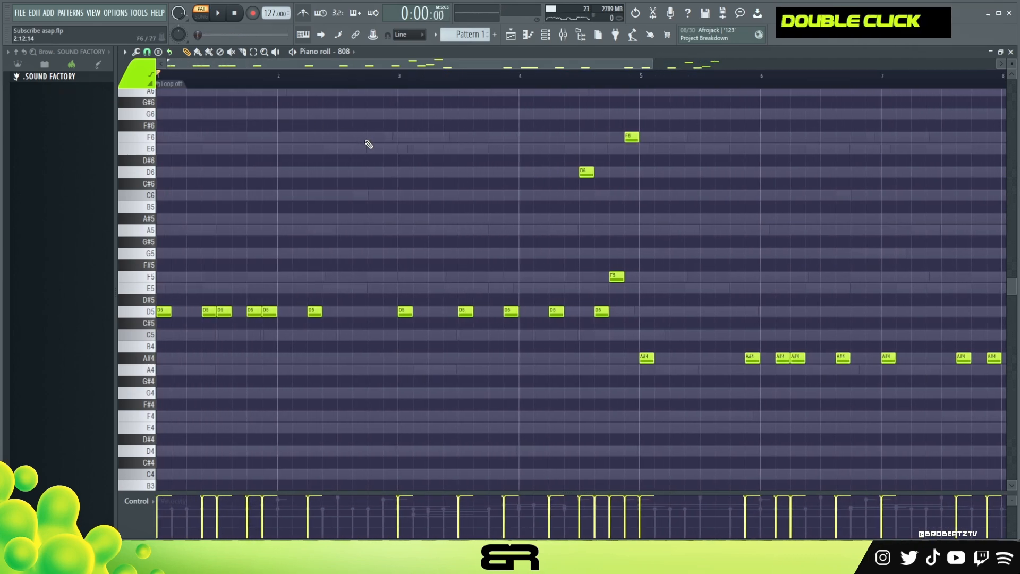
ctrl+right_click(366, 144)
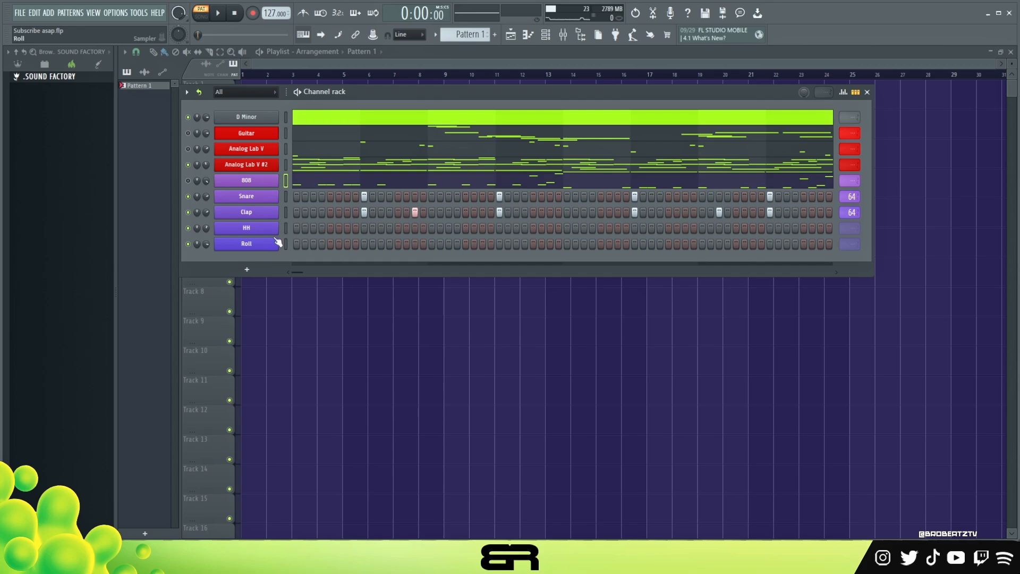
Step: Toggle the mute state of the Analog Lab V #2 and 808 channels and open the HH channel in the piano roll
right_click(277, 228)
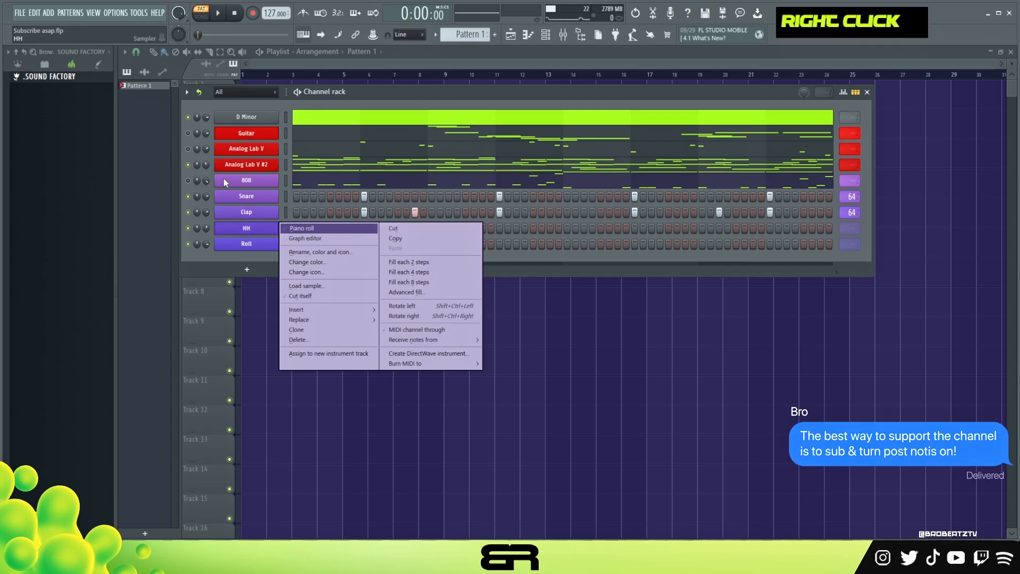
click(190, 164)
click(190, 180)
right_click(265, 229)
click(298, 228)
Step: Place C5 hi-hat notes at 1:01:00 and 1:03:00 and play the start of the pattern
scroll(319, 77, up, 4)
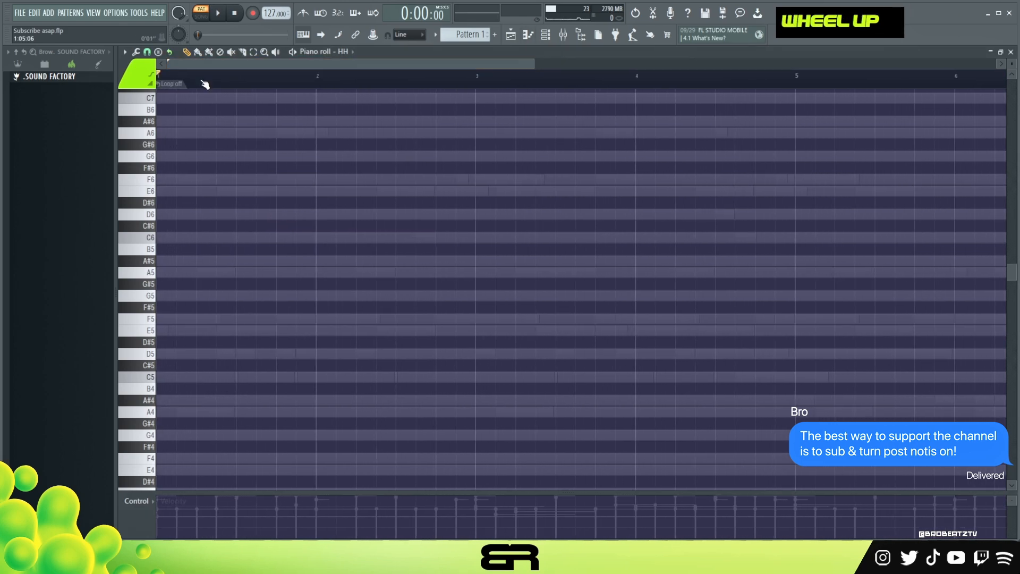
scroll(257, 186, down, 3)
scroll(266, 191, up, 2)
scroll(221, 261, down, 4)
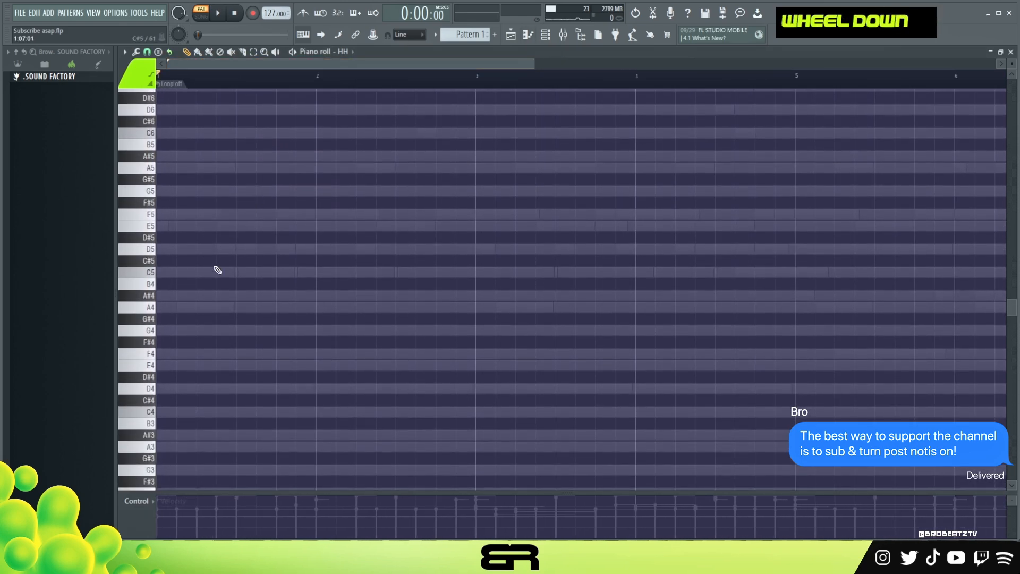
drag(197, 256, 156, 294)
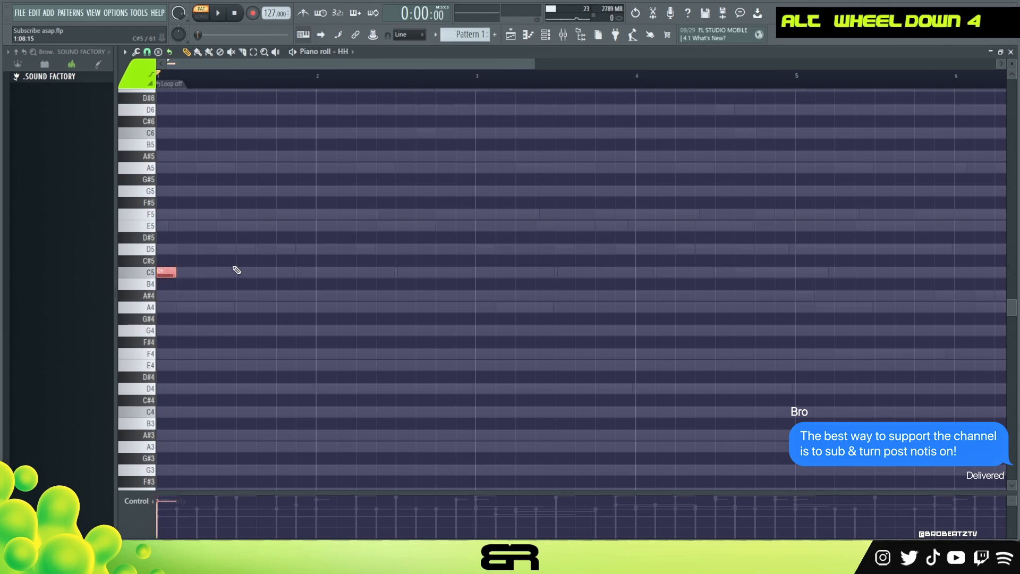
key(space)
key(space)
click(198, 273)
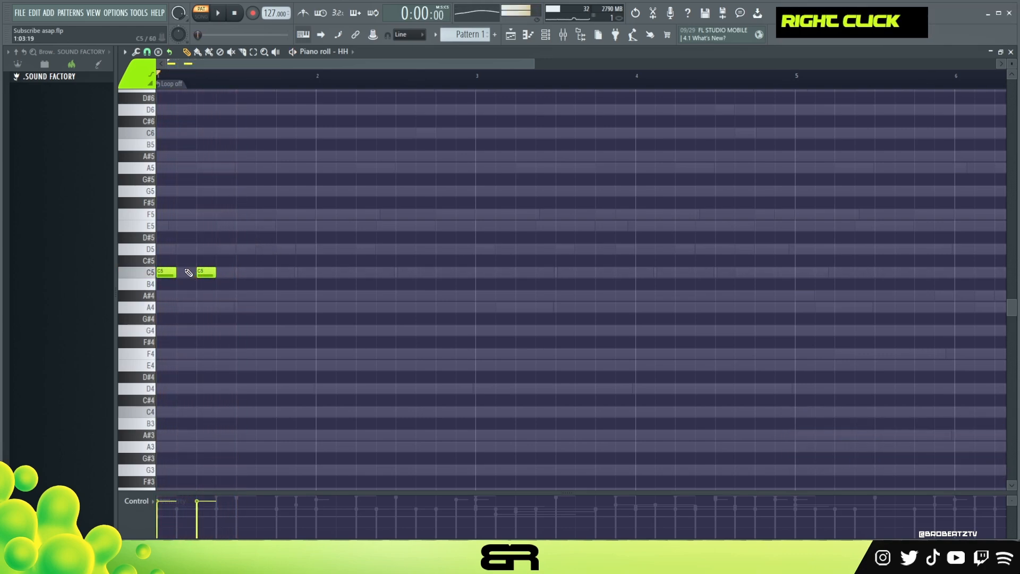
right_click(206, 272)
key(space)
Step: Add an A4 hi-hat at 1:07:00, chop it and keep only the first two slices
click(222, 306)
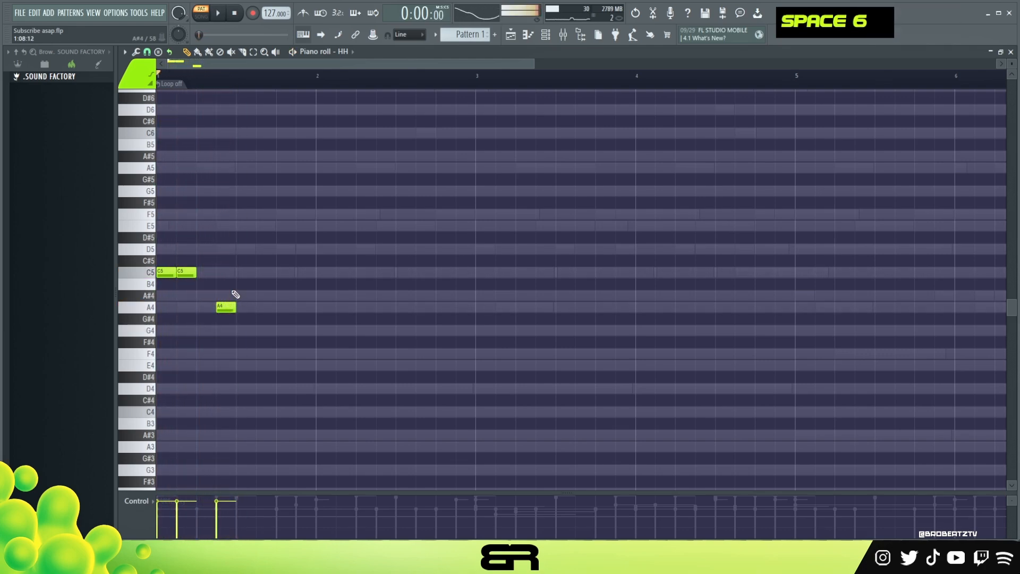
ctrl+click(226, 307)
key(alt+u)
click(571, 326)
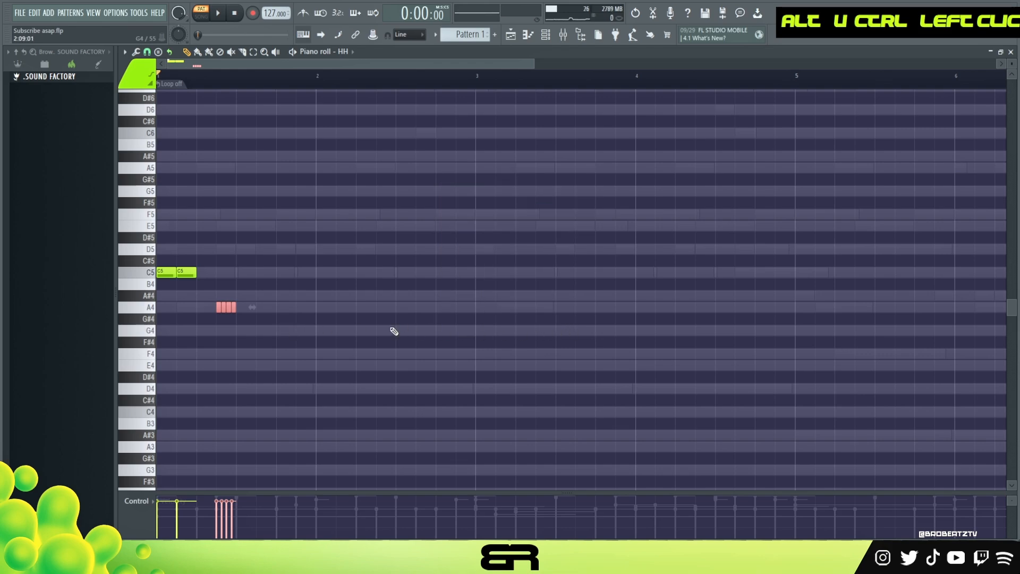
key(space)
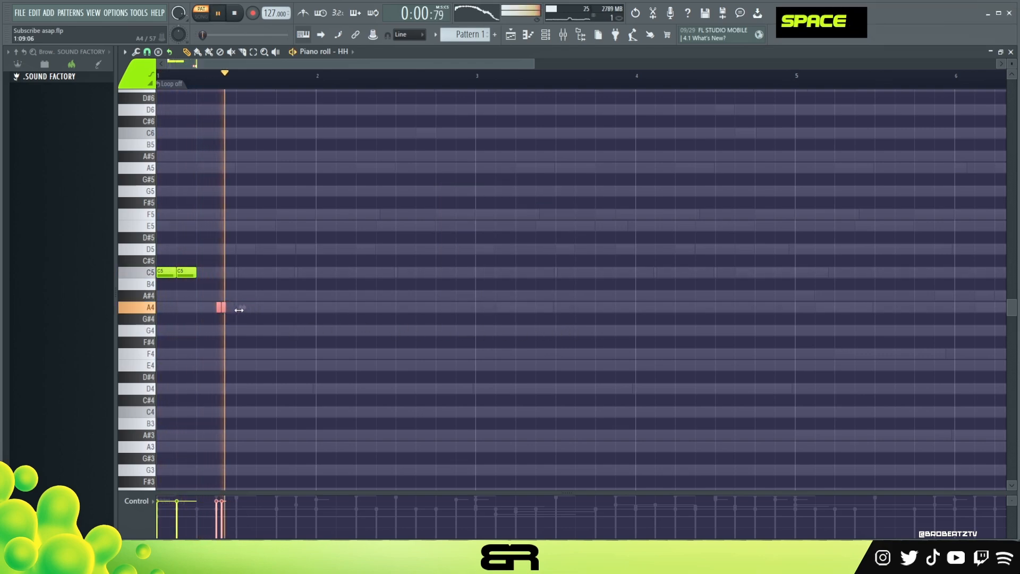
Step: Add C5 hi-hats at 1:09:00 and 1:11:00 and shorten all the C5 notes to 0:01:05
right_click(242, 279)
click(240, 272)
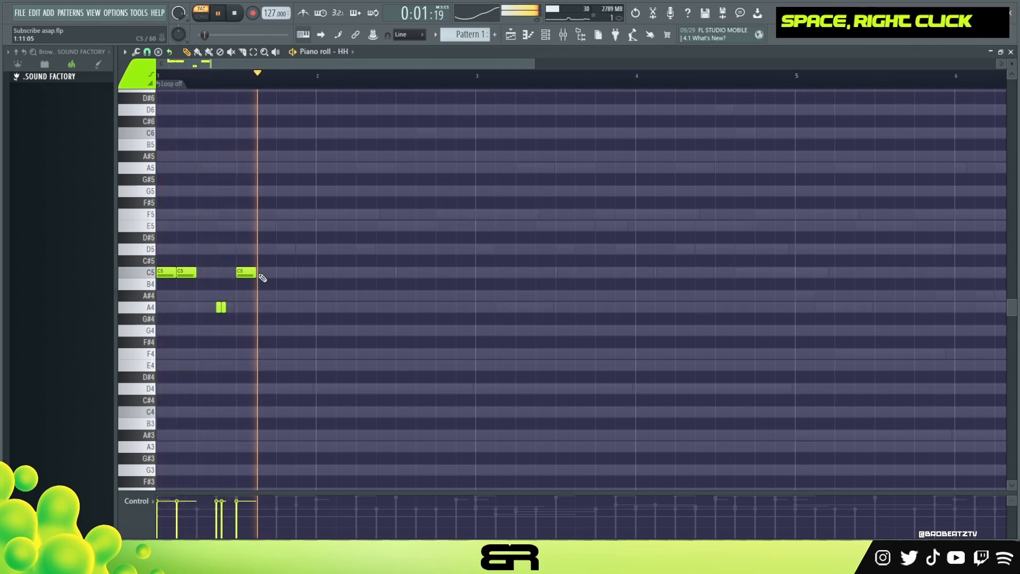
key(space)
drag(258, 257, 145, 280)
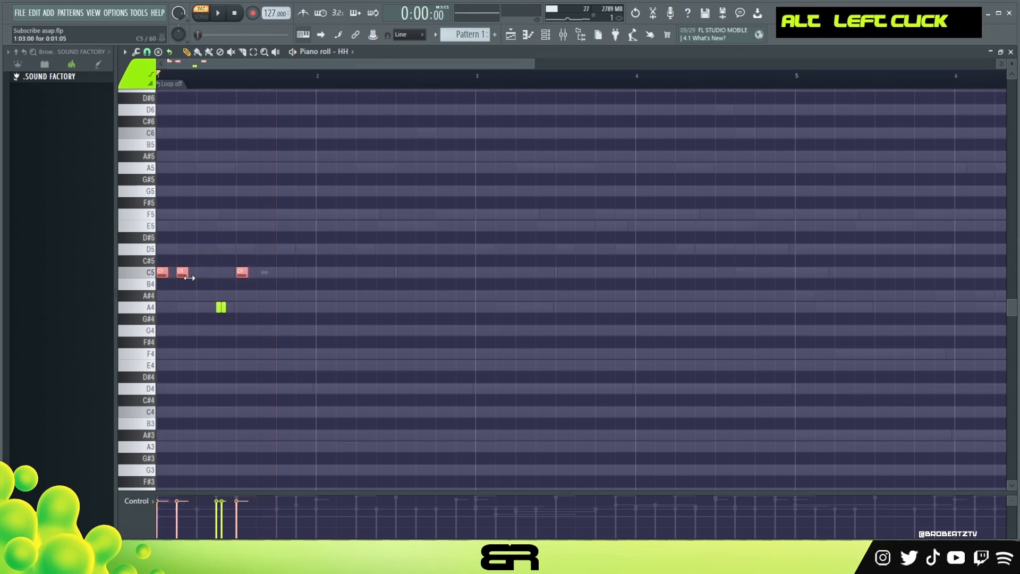
click(262, 273)
key(space)
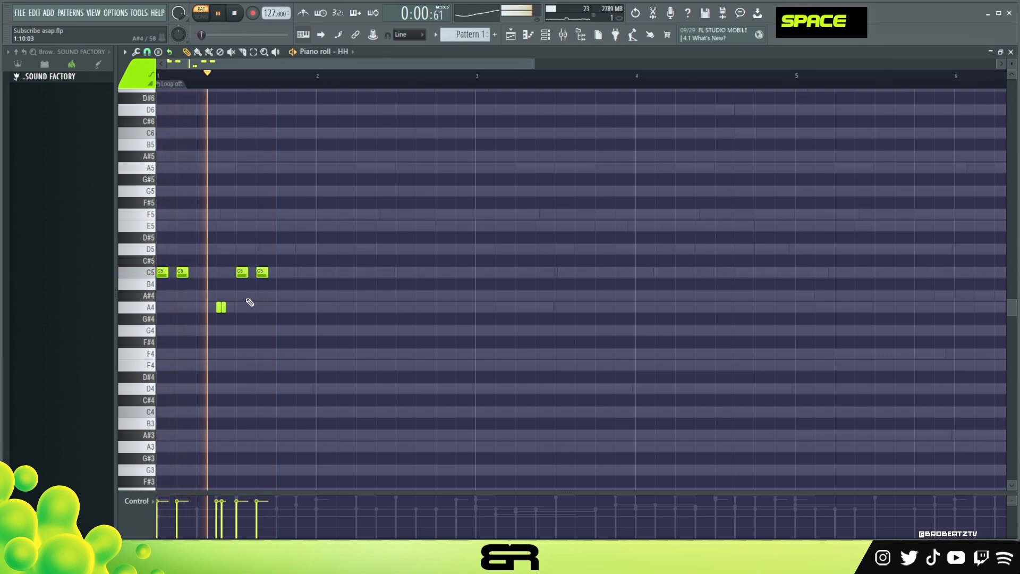
Step: Copy the two-slice A4 roll to 1:13:00 and delete the second slice of the roll at 1:07:00
ctrl+click(222, 307)
drag(241, 307, 280, 306)
right_click(222, 308)
key(space)
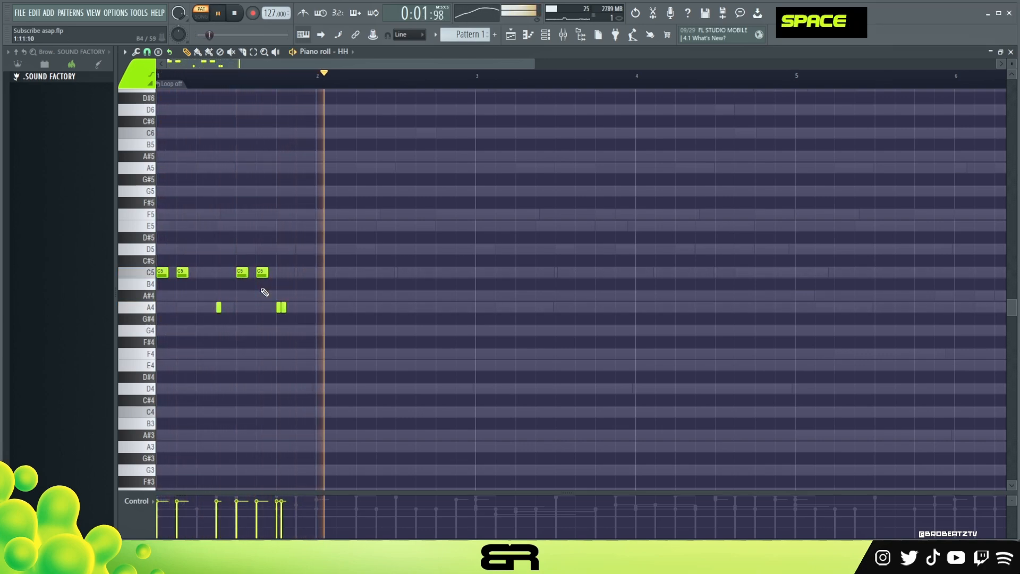
Step: Add C5 hi-hats at 1:15:00 and 2:01:00 and play the pattern
key(space)
click(300, 273)
key(space)
click(320, 272)
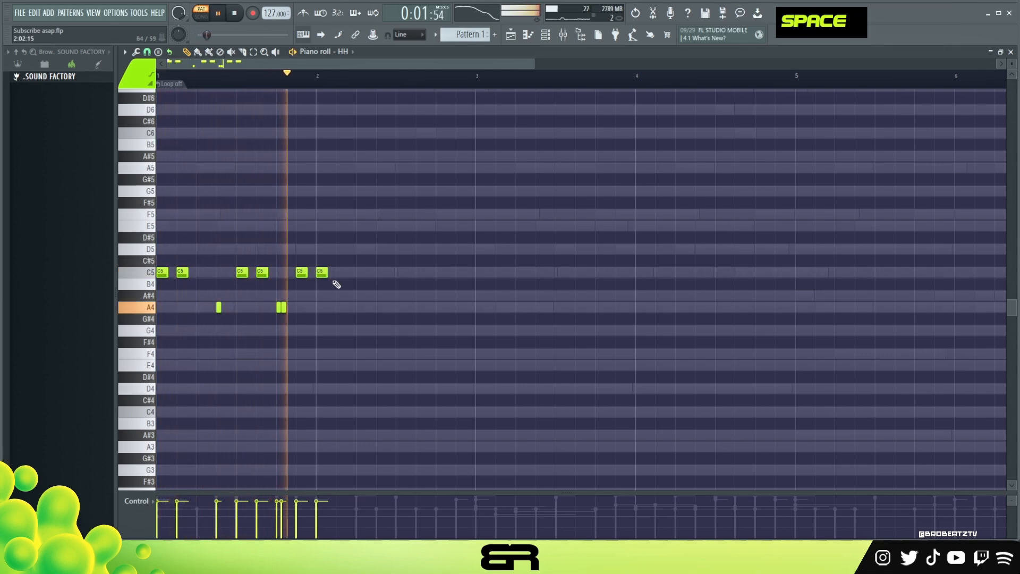
key(space)
Step: Add an A4 note at 2:05:00 chopped into four slices, followed by C5 hi-hats at 2:07:00, 2:09:00 and 2:11:00
drag(374, 295, 354, 319)
key(alt+u)
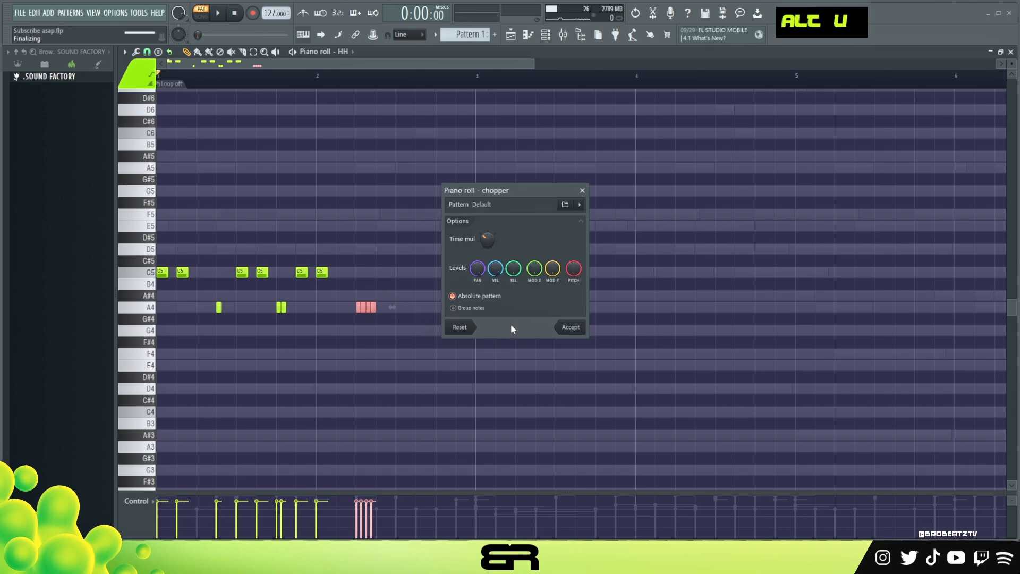
click(571, 327)
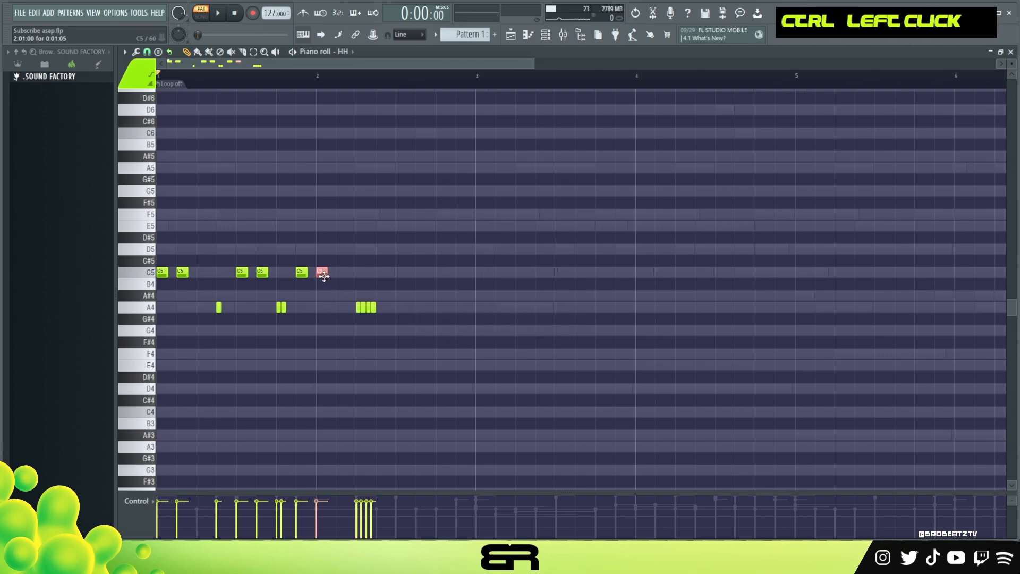
drag(396, 280, 384, 280)
key(space)
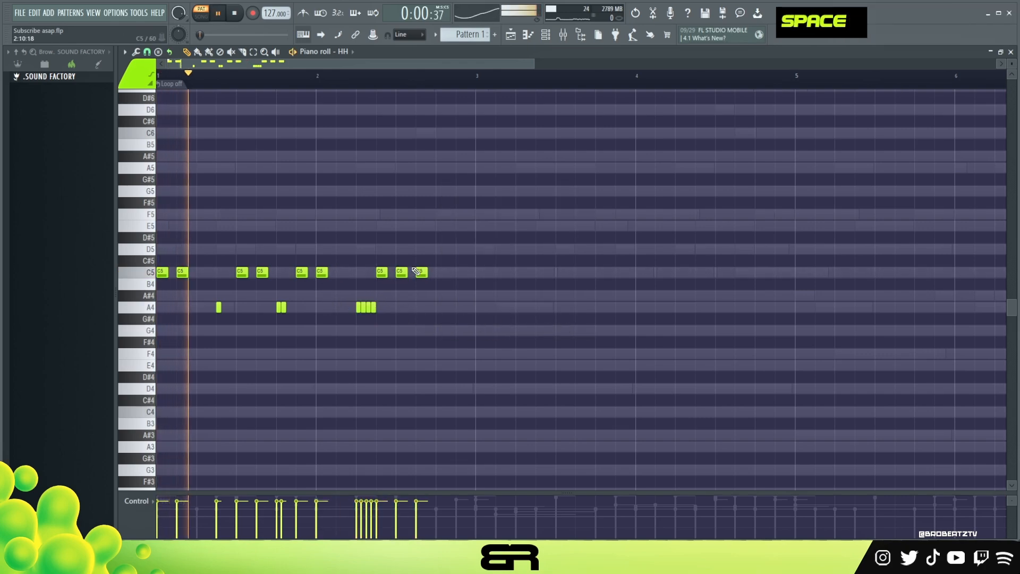
Step: Lower the velocity of individual C5 hi-hats, including those at 1:11:00, 2:01:00 and 2:09:00, while replaying the pattern
ctrl+click(401, 273)
scroll(379, 279, down, 5)
key(space)
ctrl+click(263, 272)
key(space)
right_click(229, 261)
ctrl+click(183, 272)
scroll(197, 274, down, 5)
key(space)
key(space)
Step: Lower the velocity of the first two C5 hi-hats at 1:01:00 and 1:03:00 and replay from the start
drag(158, 264, 196, 282)
scroll(194, 286, down, 4)
scroll(199, 281, up, 6)
scroll(199, 281, down, 4)
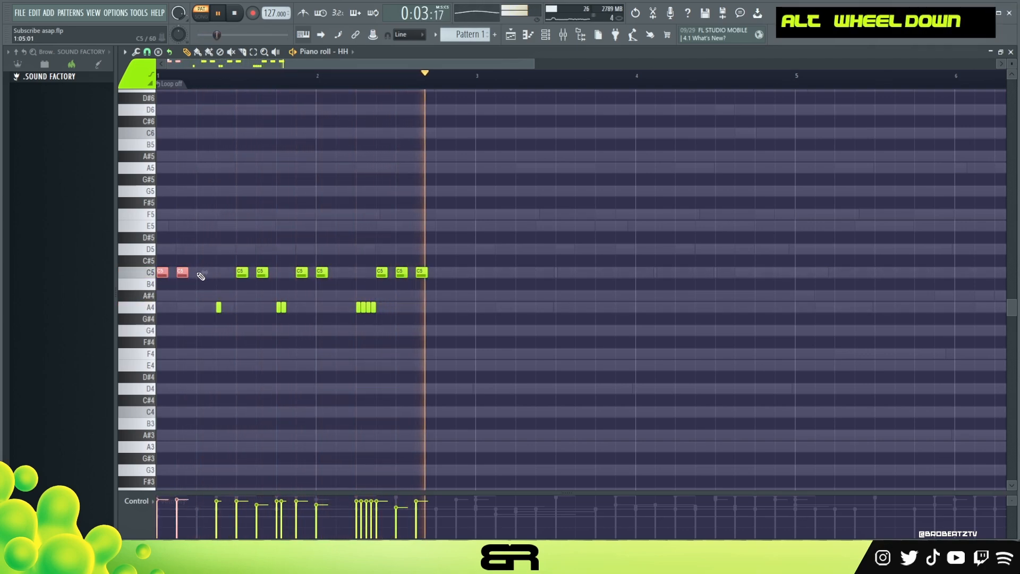
right_click(269, 216)
key(space)
key(space)
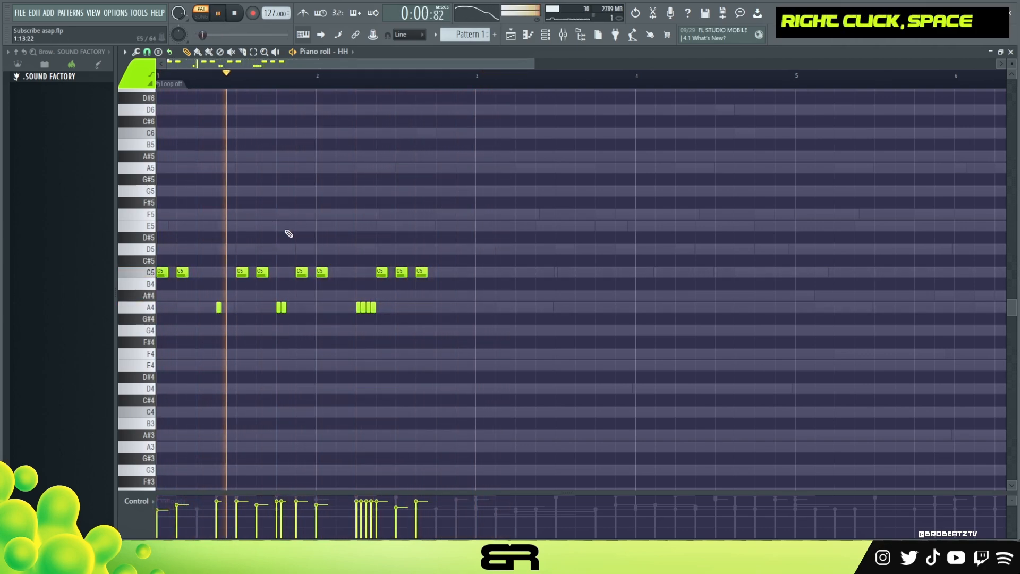
Step: Lower the velocity of the C5 hi-hat at 1:11:00 further and replay the pattern
ctrl+click(263, 272)
scroll(263, 274, down, 2)
scroll(263, 274, down, 1)
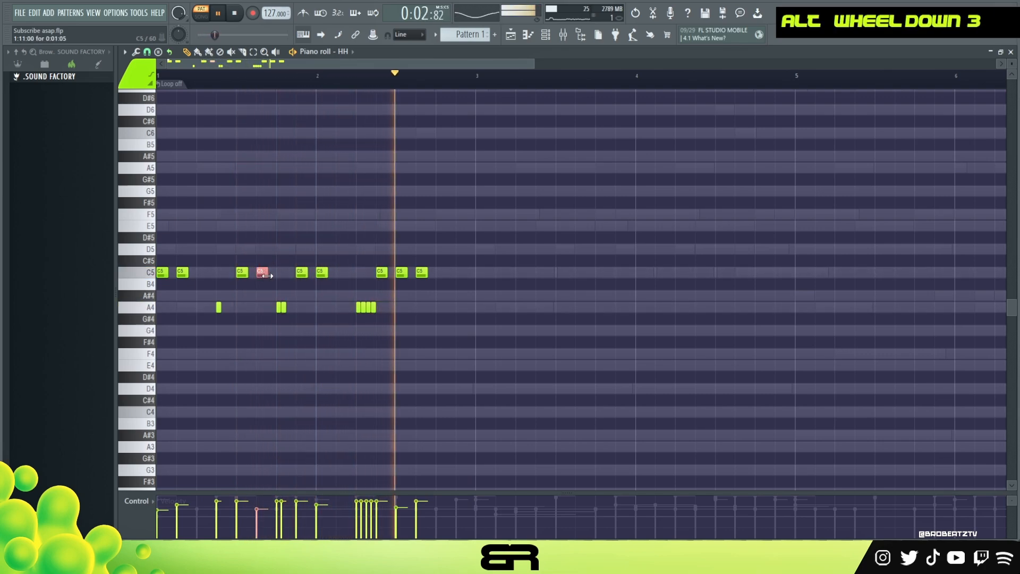
key(space)
key(space)
Step: Delete the last slice of the roll at 2:05:00 and lower the velocity of its other slices and the C5 at 2:07:00
mouse_move(345, 293)
mouse_down()
mouse_move(387, 312)
mouse_move(352, 302)
mouse_up()
right_click(374, 308)
scroll(359, 309, down, 4)
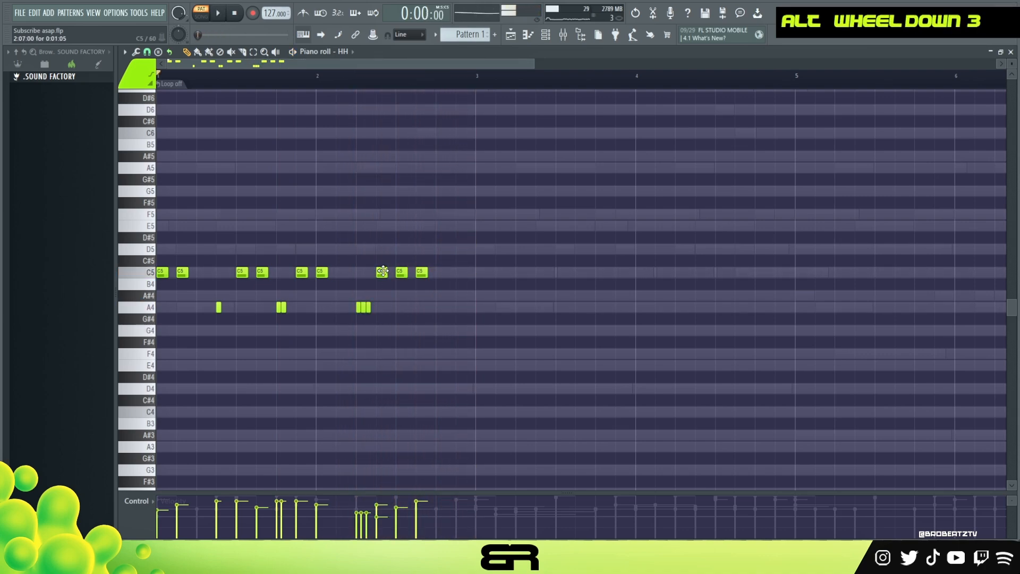
key(space)
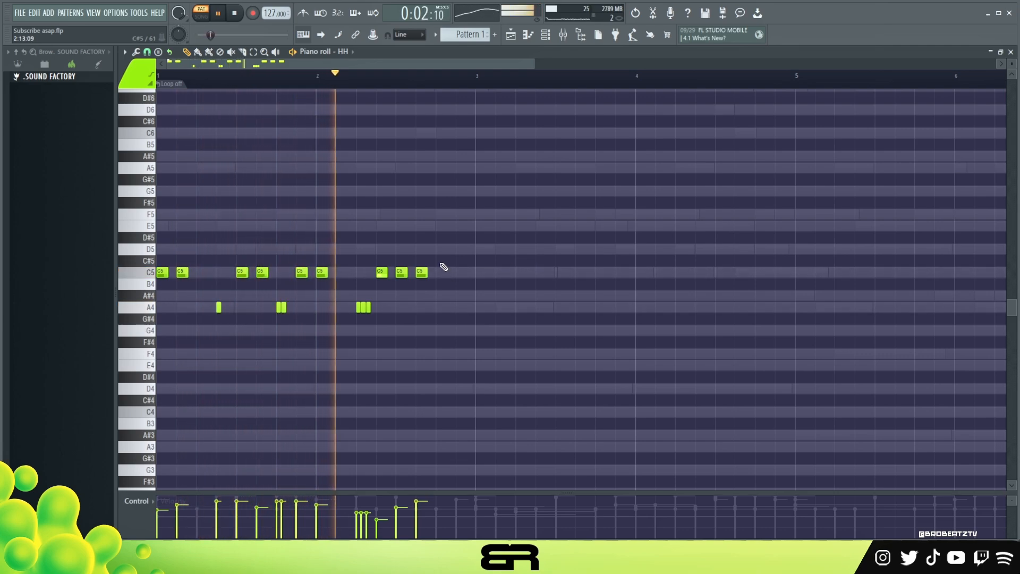
Step: Raise the velocity of the three-slice A4 roll and the C5 hi-hat at 2:07:00 slightly, and play the result
drag(399, 292, 344, 326)
key(space)
scroll(405, 285, up, 3)
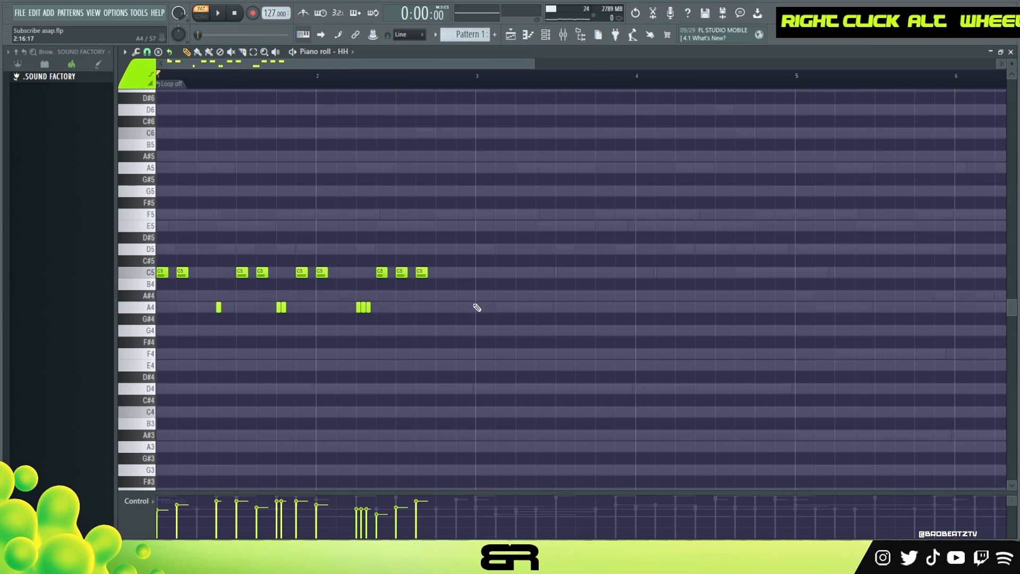
key(space)
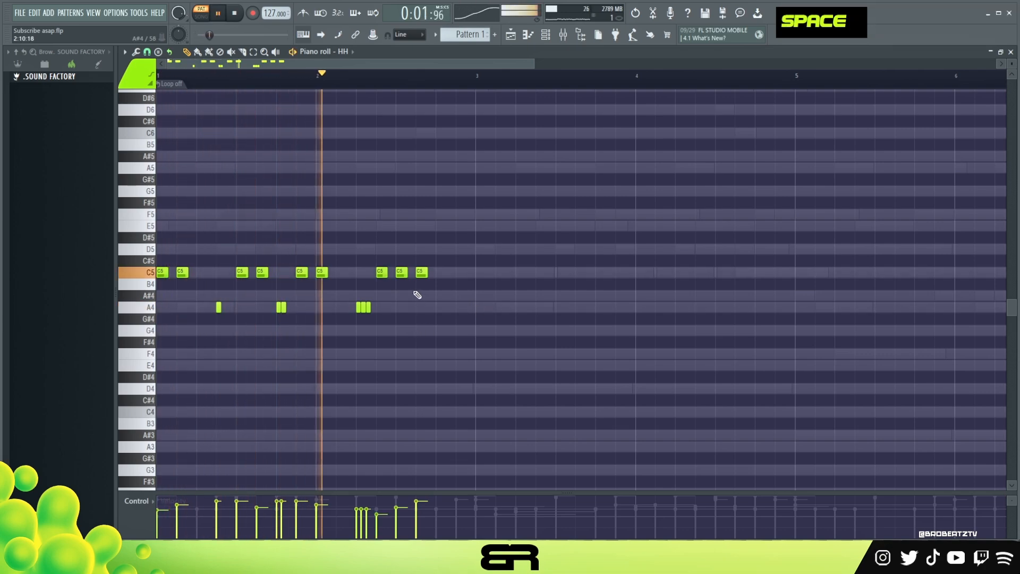
Step: Copy the whole two-bar hi-hat pattern to bar 3 and play from near the end of bar 2
key(ctrl+a)
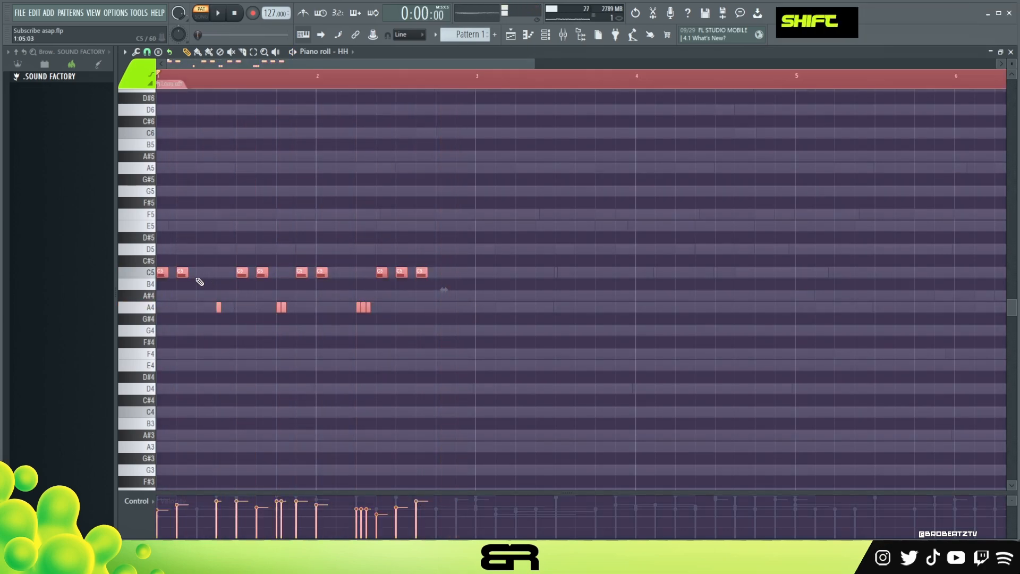
shift+drag(182, 272, 500, 275)
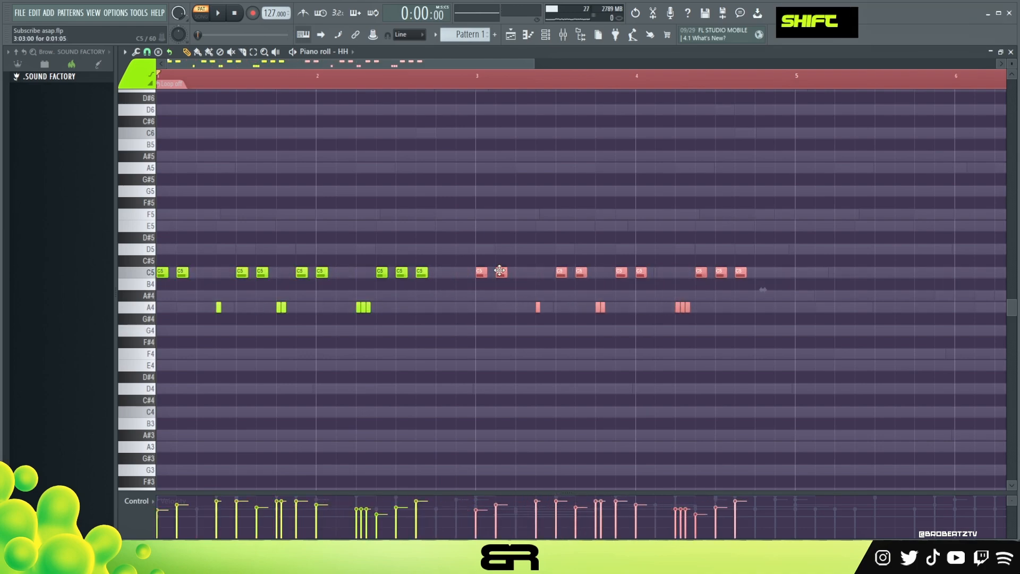
right_click(503, 226)
double_click(436, 79)
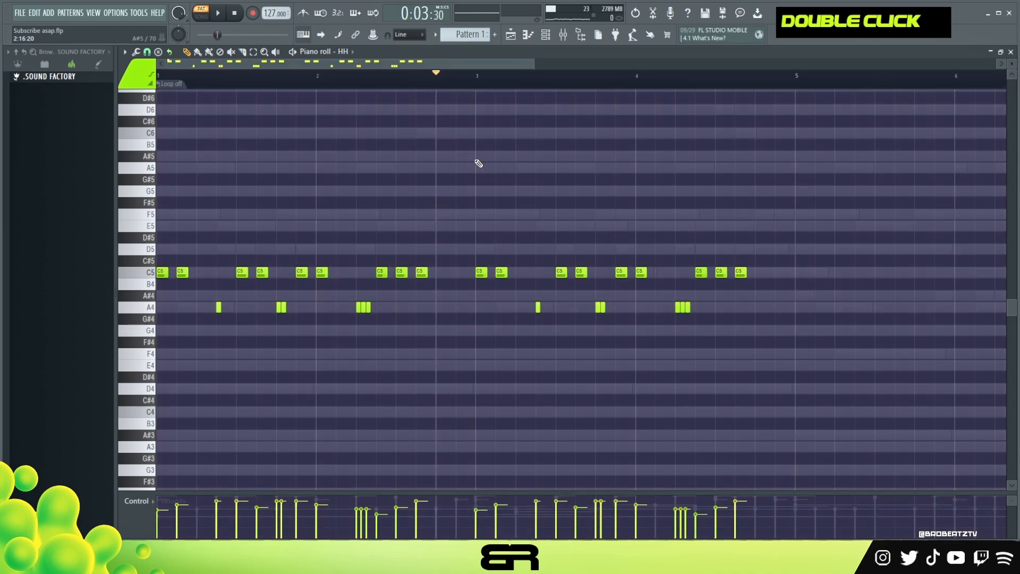
key(space)
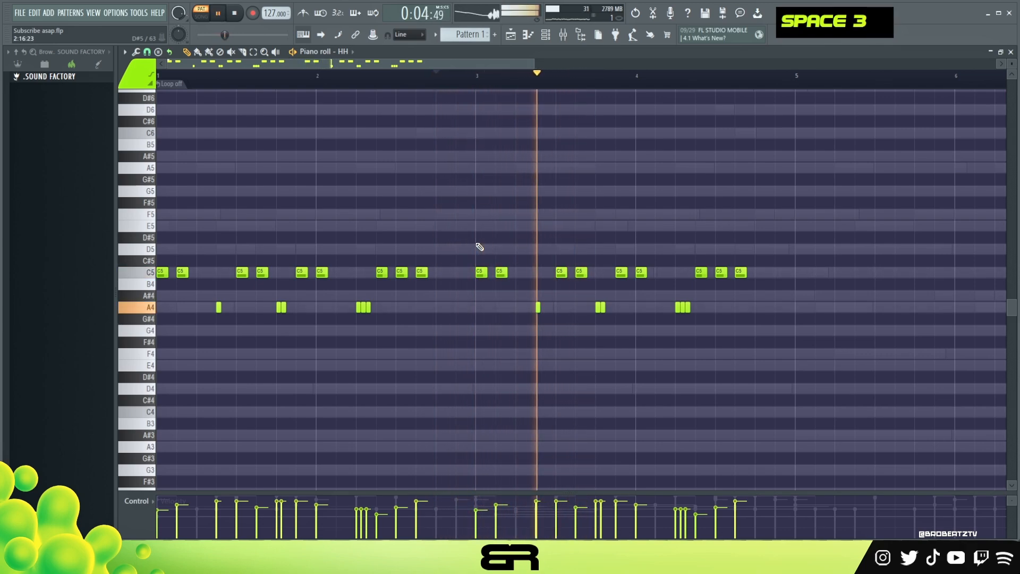
Step: Replace the C5 hi-hat at 3:11:00 with a two-slice C5 roll and reduce 3:13:00 to a single quieter A4 hit
key(space)
mouse_move(580, 289)
mouse_down()
mouse_move(605, 318)
mouse_move(583, 313)
mouse_up()
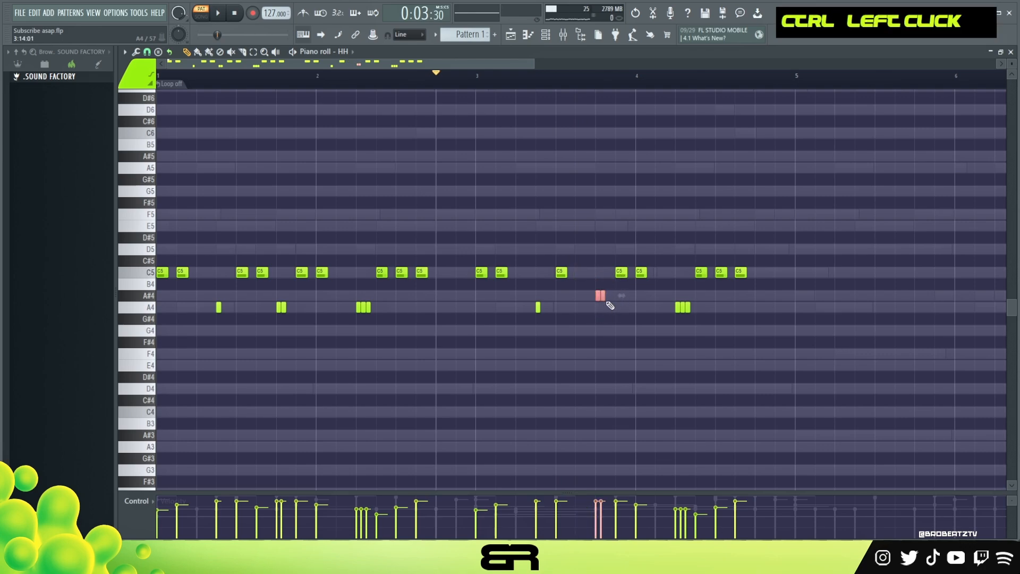
click(597, 306)
key(space)
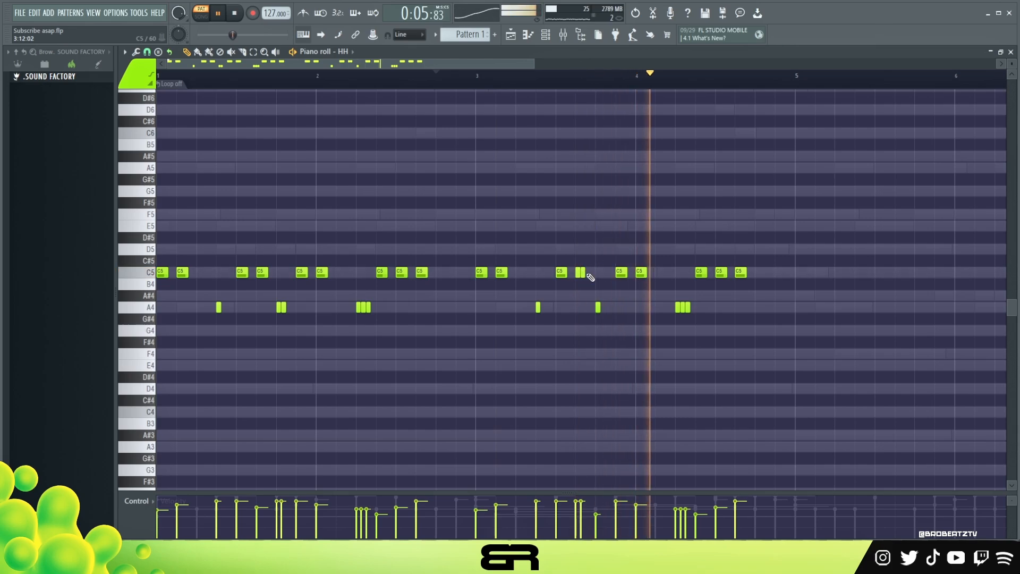
Step: Stop playback and add a copy of the bar 4 C5 hi-hat at 4:15:00
key(space)
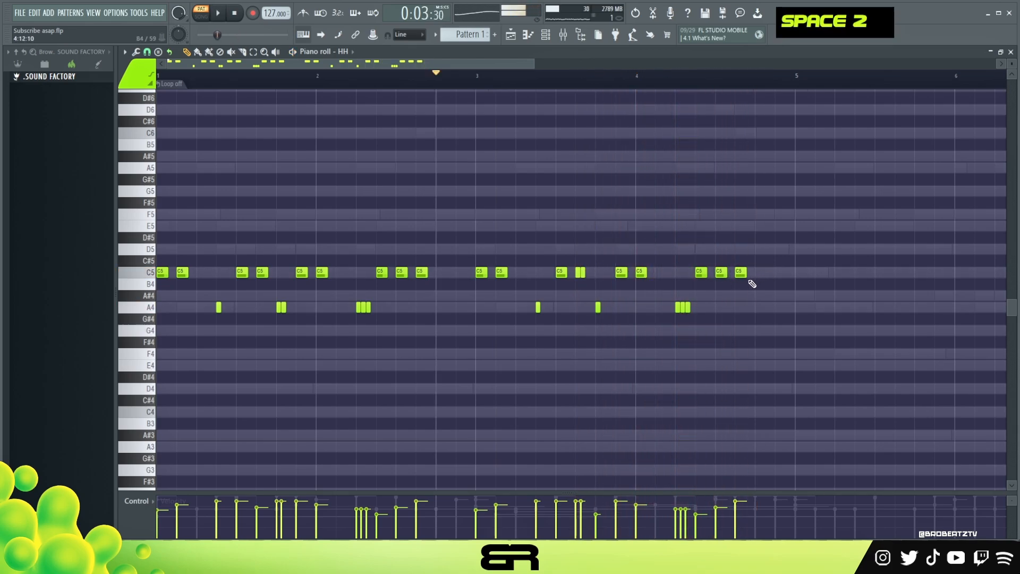
ctrl+click(740, 272)
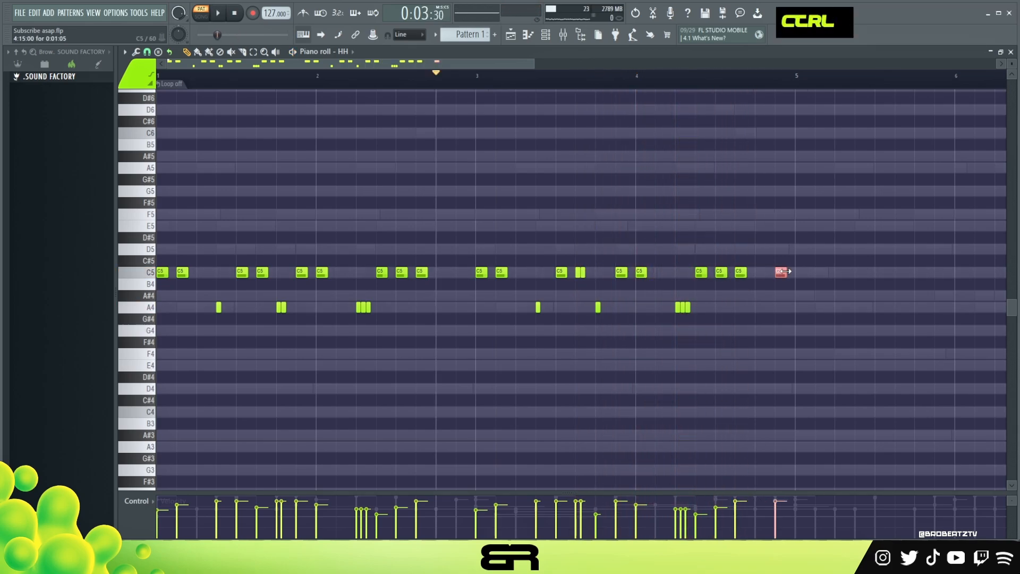
key(ctrl+a)
key(ctrl+d)
key(ctrl+z)
key(alt+ctrl+z)
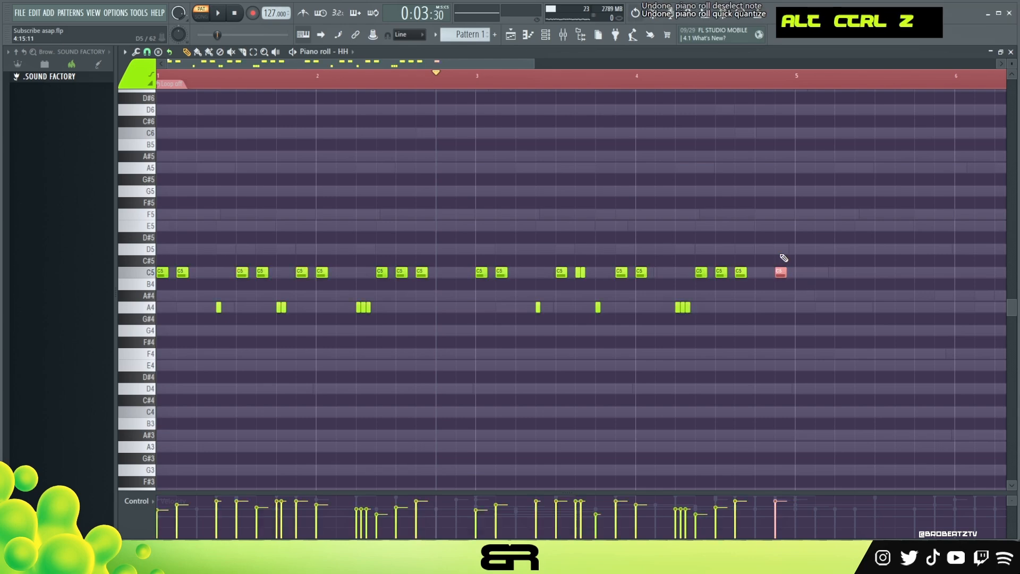
Step: Chop the C5 hi-hat at 4:15:00 into a four-slice roll with velocities rising from slice to slice
key(ctrl+q)
key(alt+u)
click(574, 333)
alt+scroll(738, 293, down, 2)
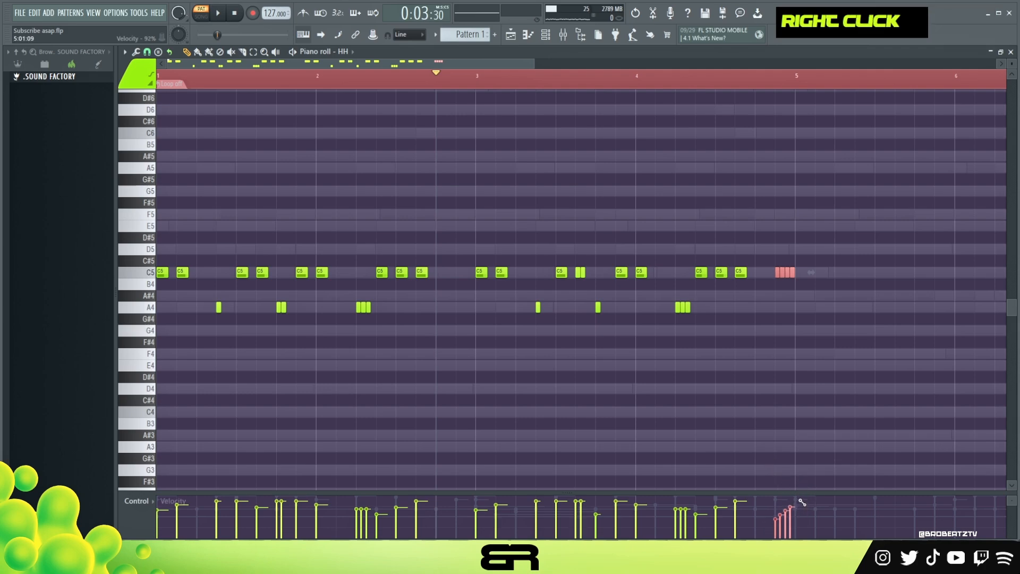
Step: Play the hi-hat pattern through the bar 4 roll and stop playback
ctrl+click(701, 272)
key(space)
scroll(655, 91, up, 3)
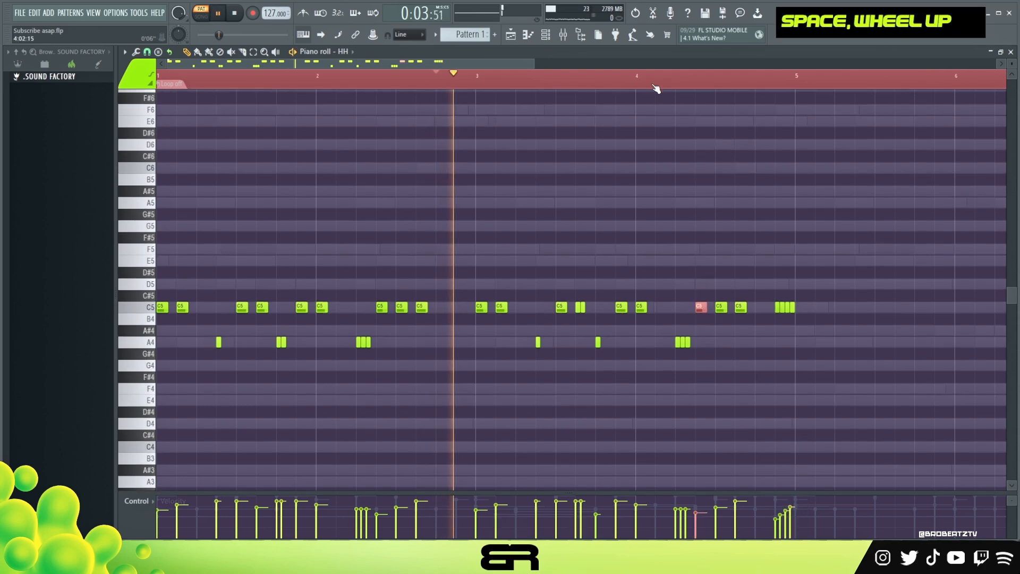
double_click(703, 156)
right_click(740, 189)
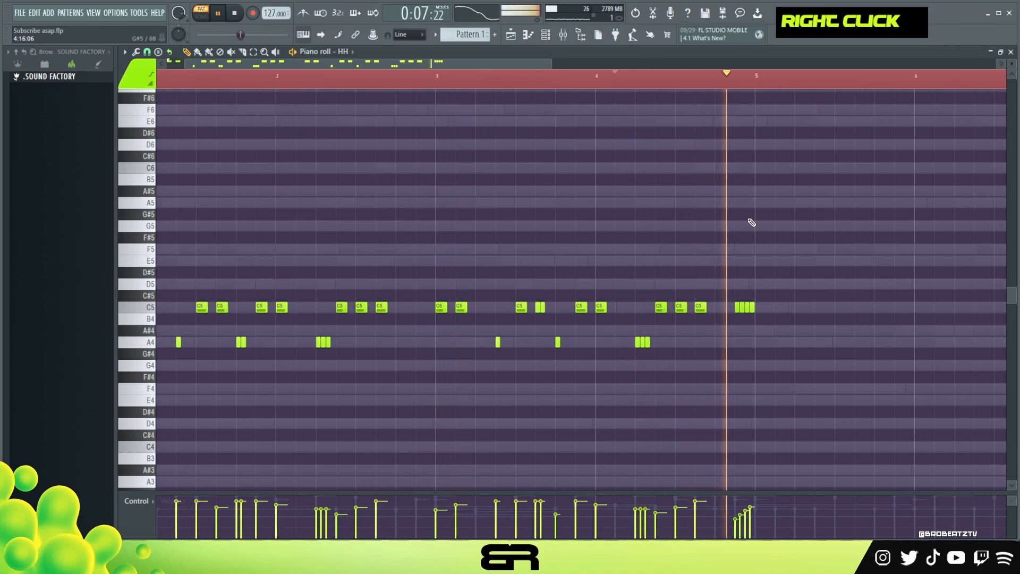
key(space)
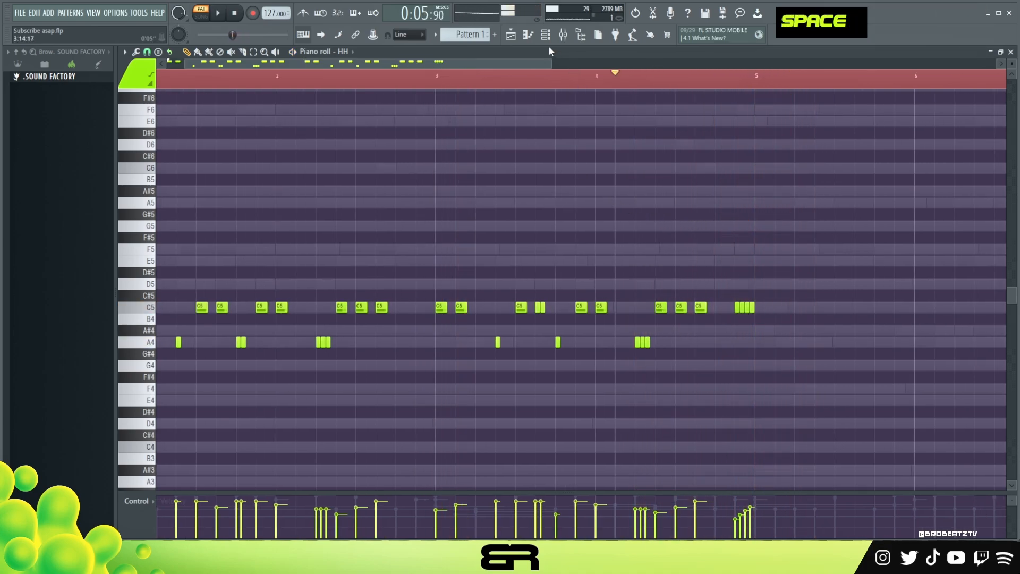
Step: Set the HH channel's loop length to 64 steps in the channel rack
key(F6)
right_click(850, 228)
click(871, 299)
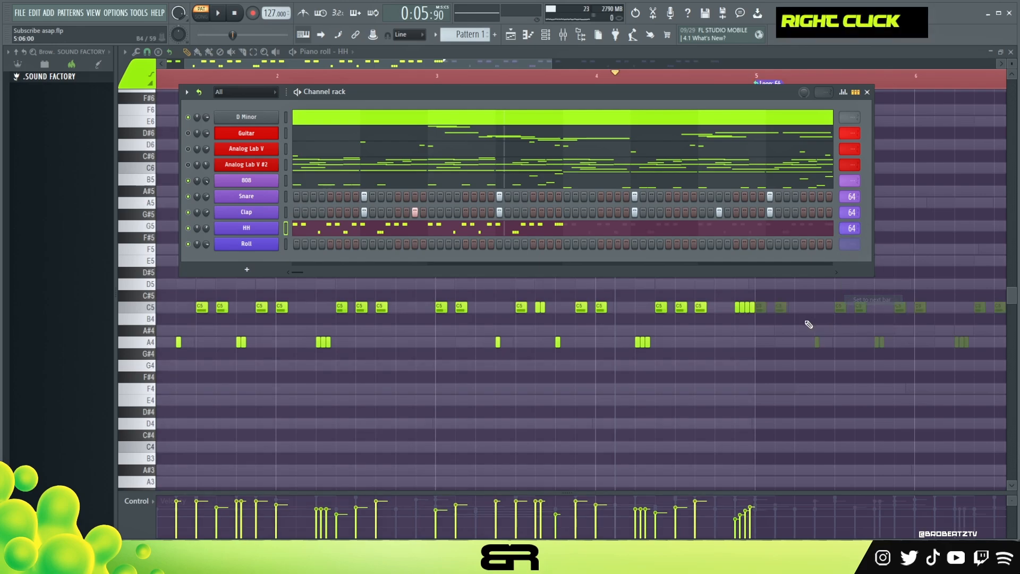
Step: Open the Roll channel's piano roll showing the whole pattern, return playback to bar 1 and set the snap to 1/2 beat
right_click(261, 246)
click(303, 245)
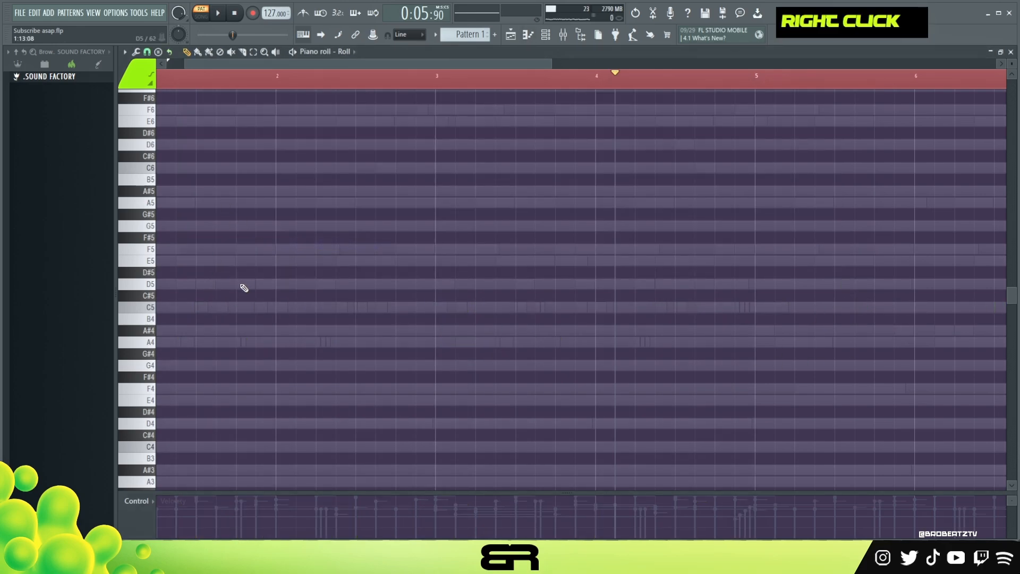
ctrl+right_click(264, 287)
double_click(221, 77)
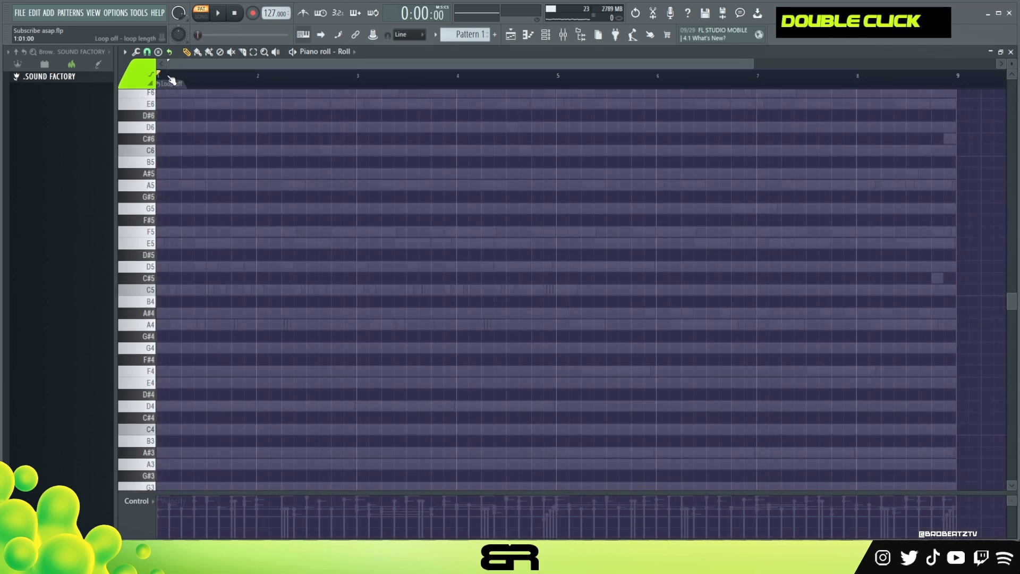
click(152, 52)
click(156, 193)
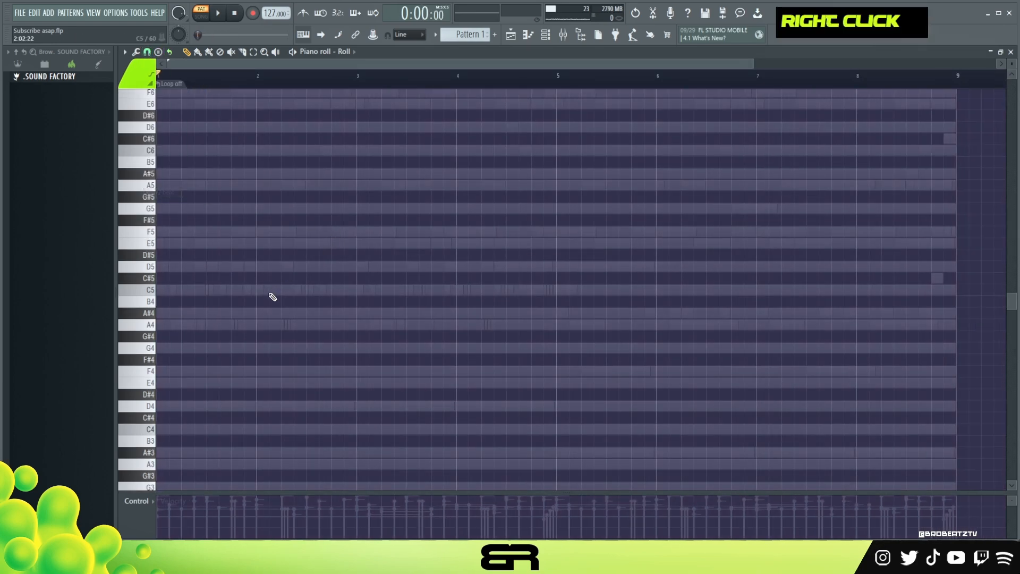
Step: Add short full-velocity C5 hits at 1:13:00 and 2:03:00 on the Roll channel while playing the beat
key(space)
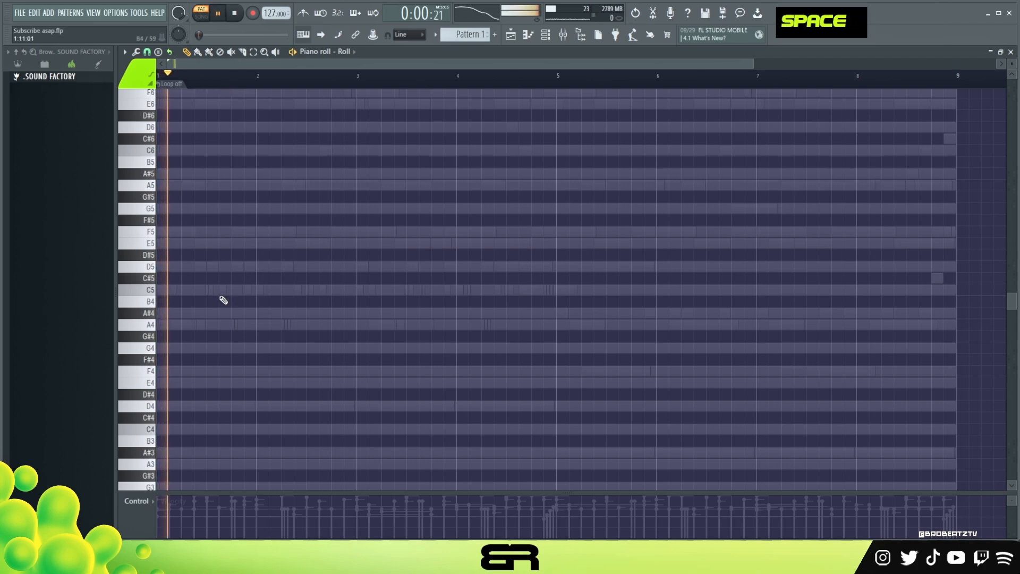
click(233, 290)
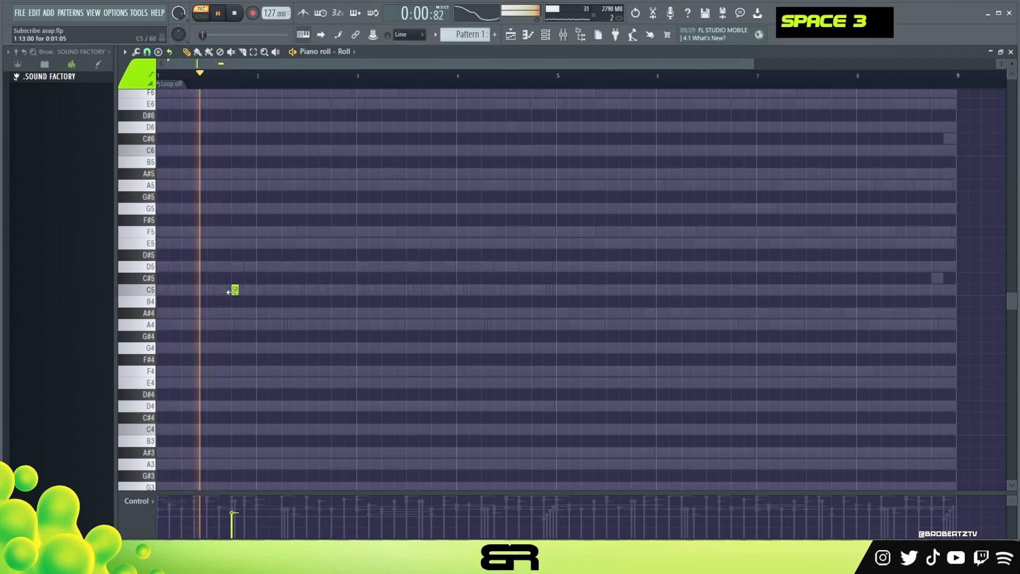
key(space)
key(space)
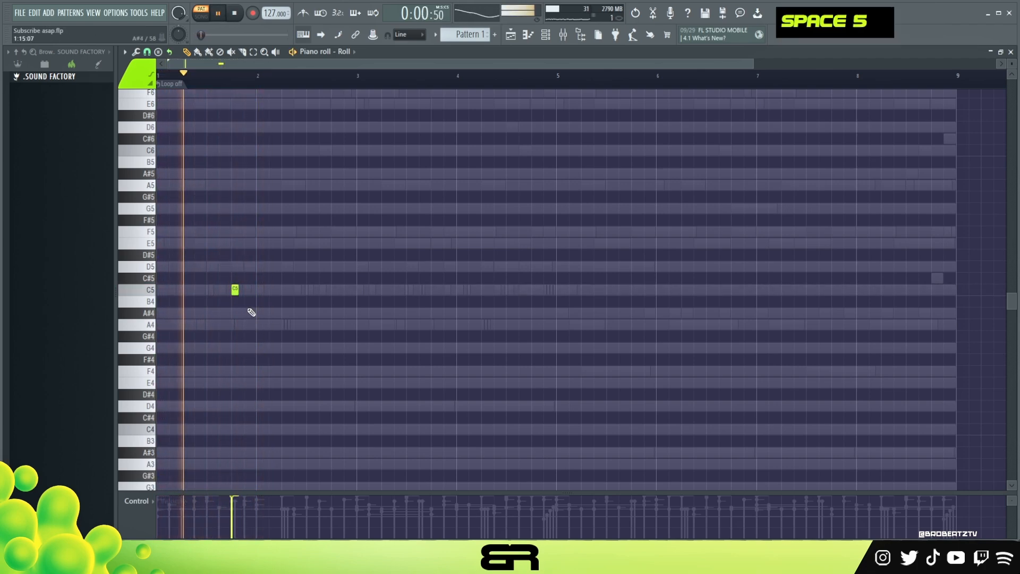
click(273, 290)
drag(222, 281, 237, 297)
key(space)
key(space)
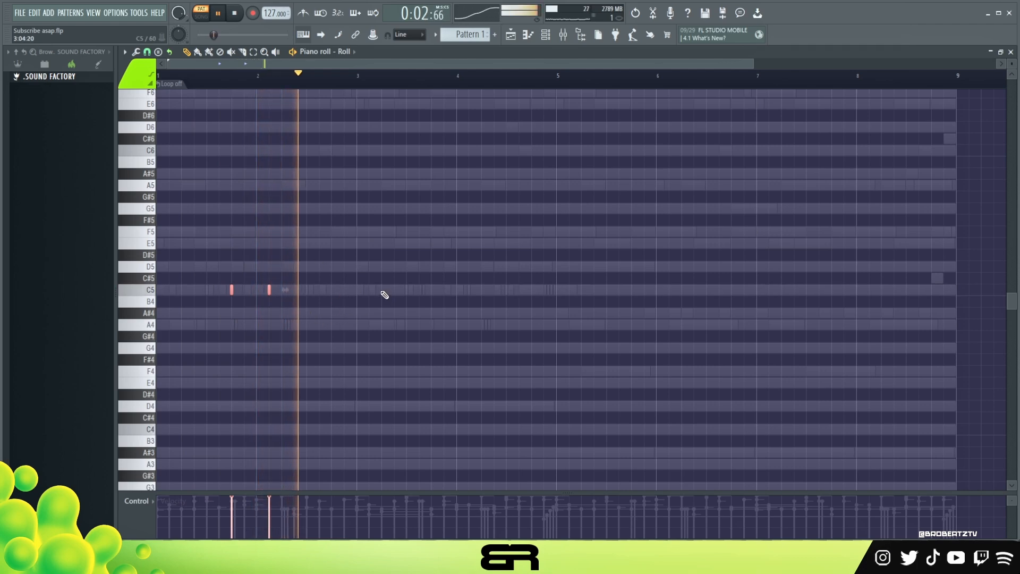
Step: Add C5 roll hits at 4:03:00, 4:11:00 and 4:15:00 while playing, removing the trial hit at 3:15:00
click(444, 289)
key(space)
click(468, 291)
key(space)
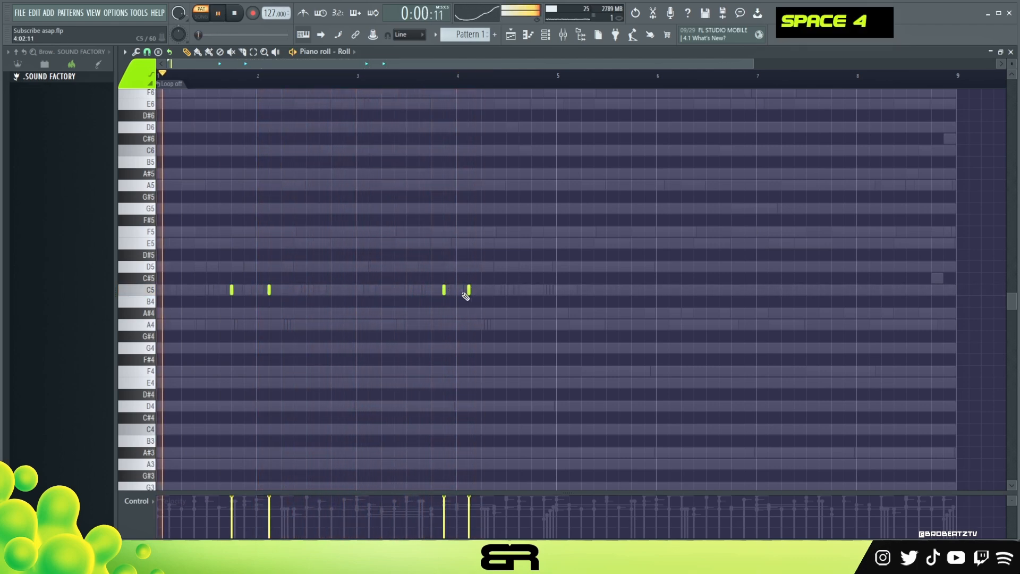
right_click(445, 290)
click(447, 78)
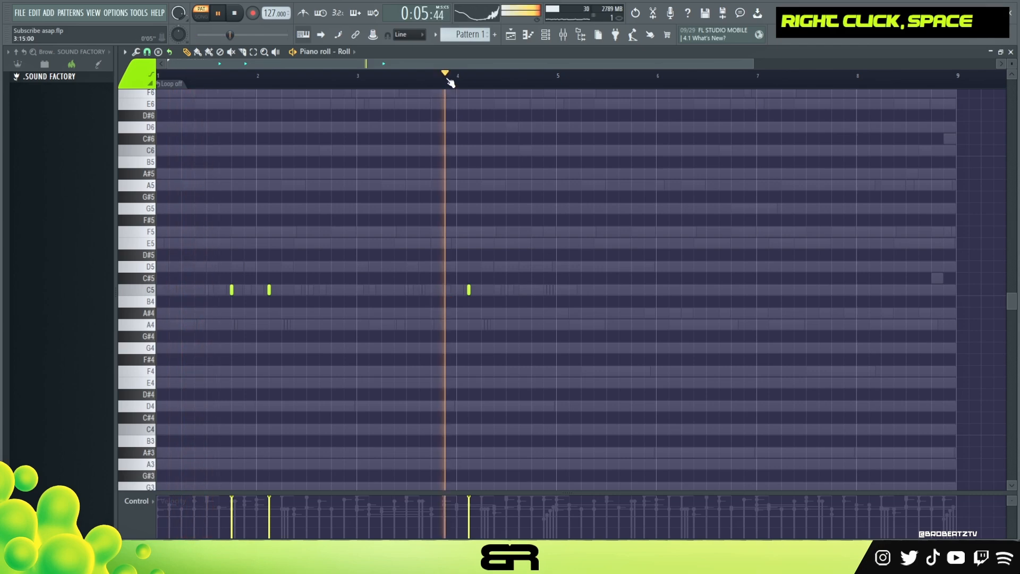
click(519, 289)
key(space)
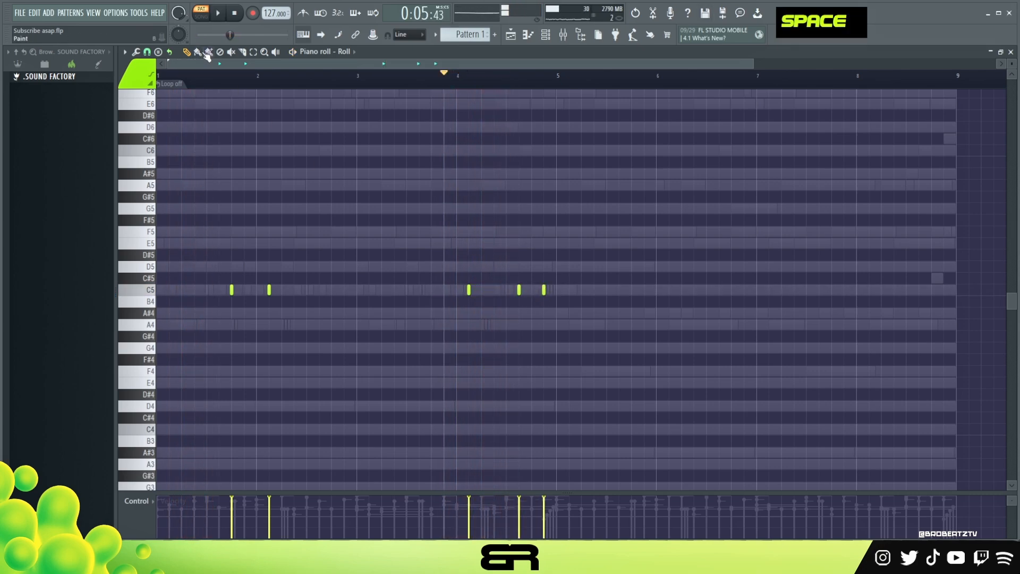
Step: With 1/6 beat snap, add an A#4 hit at 4:13:00 and a B4 hit 1/6 beat after it, both at reduced velocity
click(137, 52)
click(147, 52)
click(164, 163)
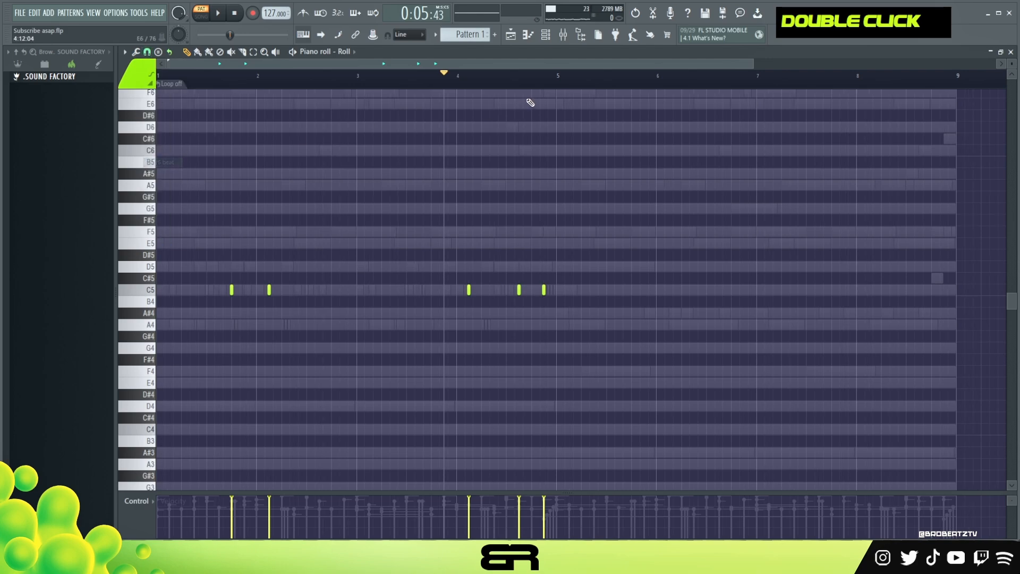
scroll(521, 78, up, 4)
scroll(521, 79, up, 2)
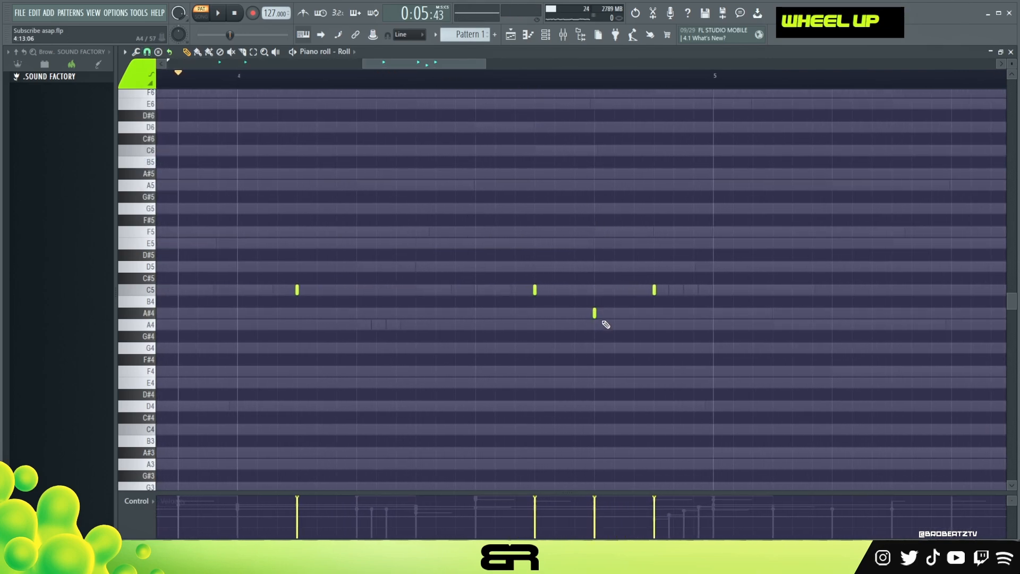
click(620, 306)
drag(625, 284, 594, 333)
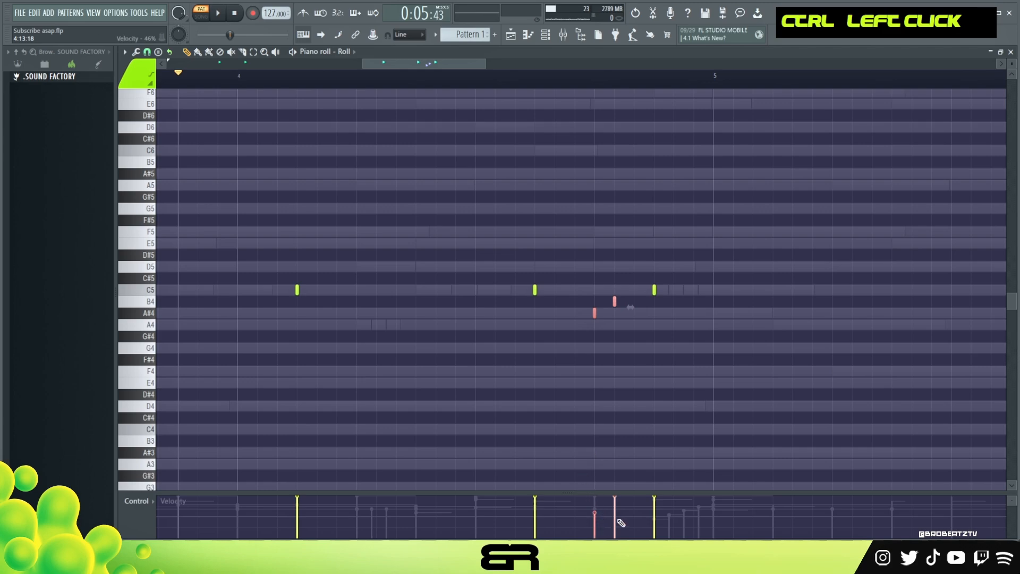
Step: Pan the A#4 hit right and the B4 hit left, restore the velocity lane and play bar 4
click(150, 507)
click(190, 520)
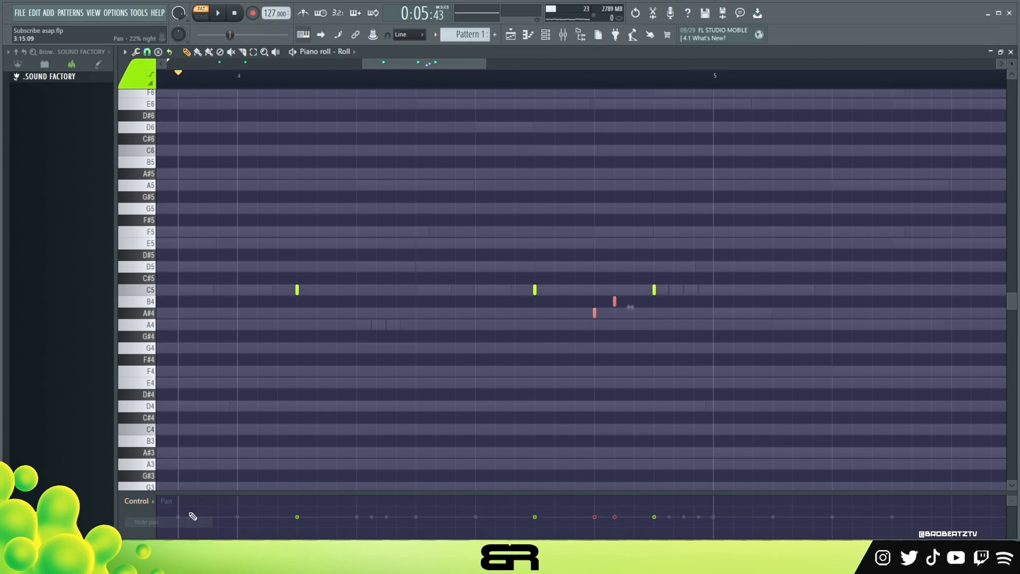
double_click(616, 531)
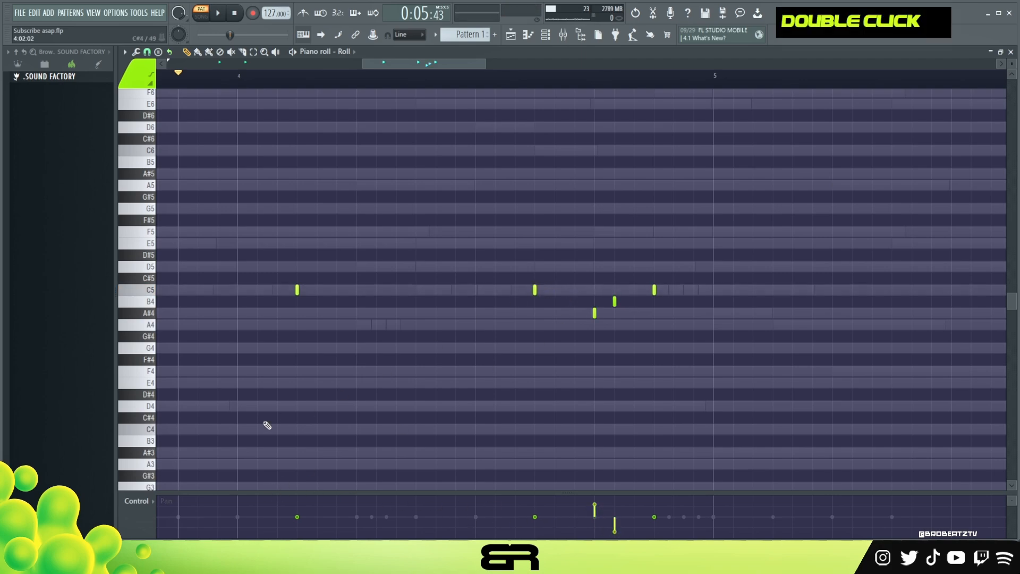
click(149, 503)
click(151, 532)
right_click(474, 155)
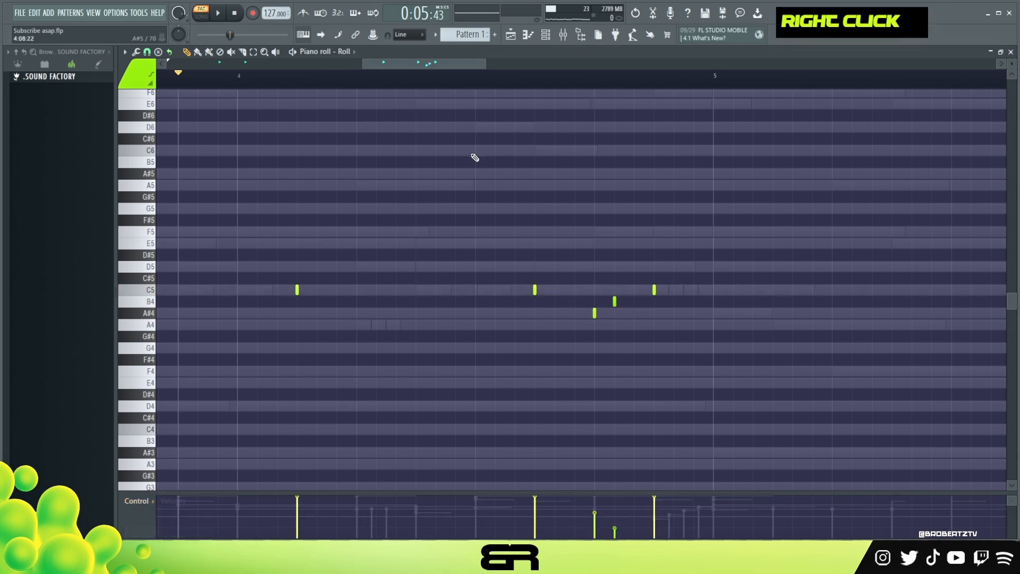
key(space)
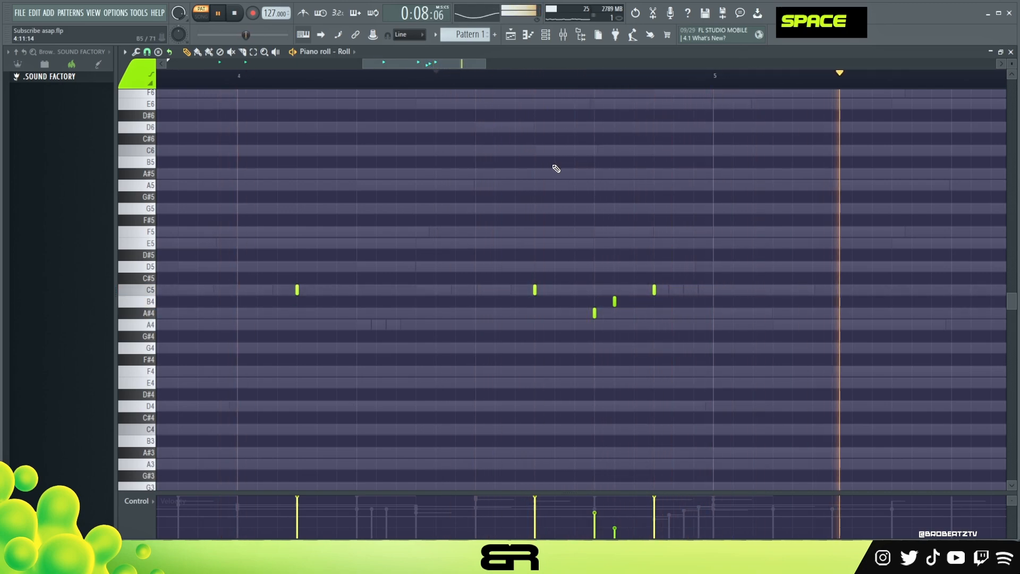
scroll(506, 83, down, 2)
key(space)
key(space)
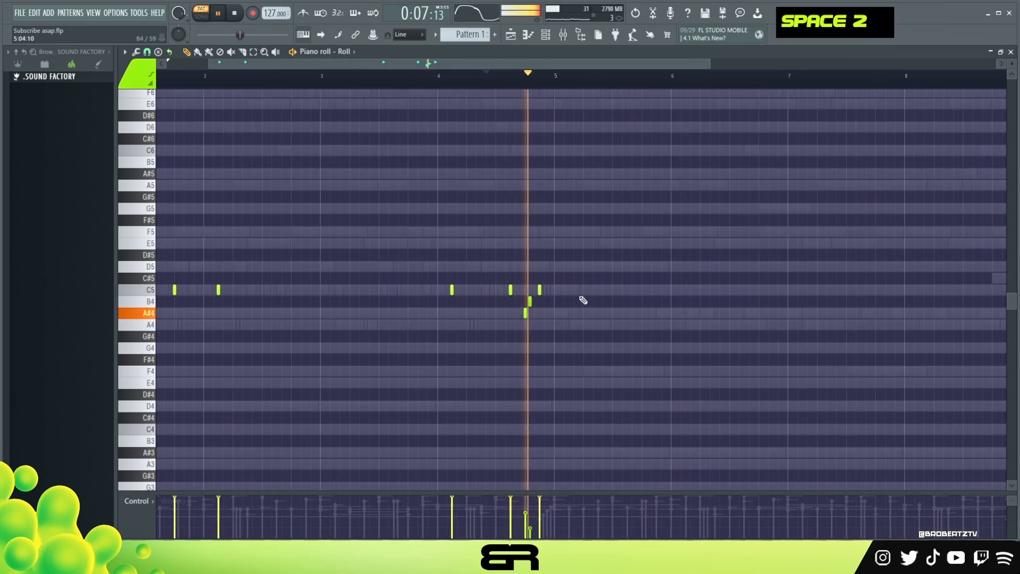
Step: With 1/2 beat snap, add C5 roll hits at 5:03:00 and 5:07:00 at slightly reduced velocity and play them
click(149, 52)
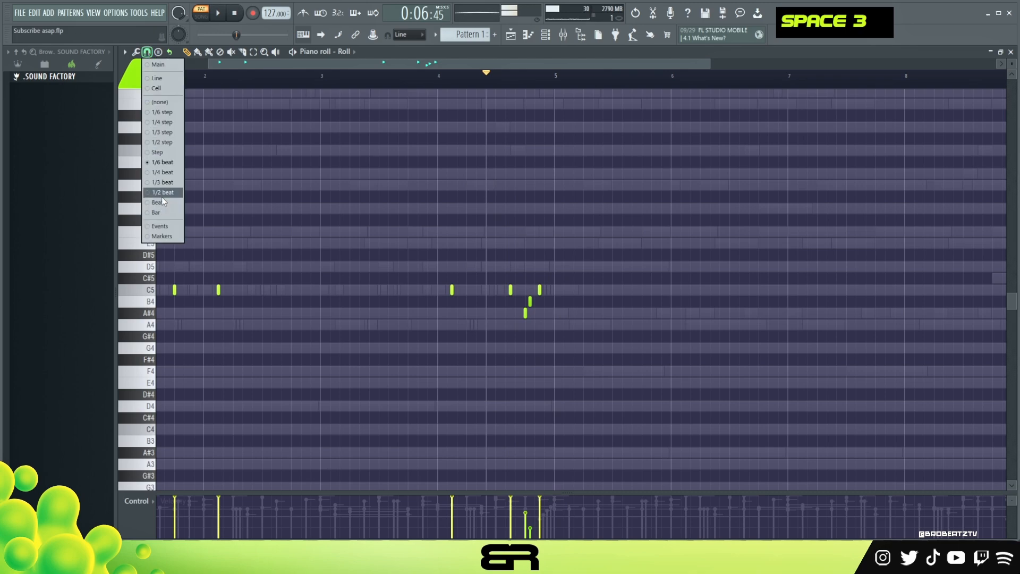
click(162, 193)
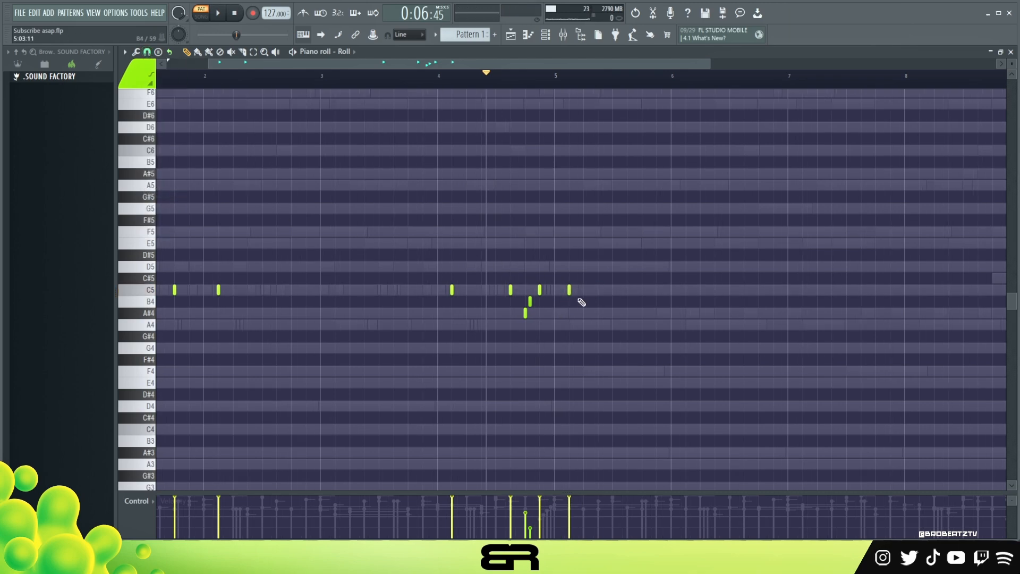
click(598, 289)
key(space)
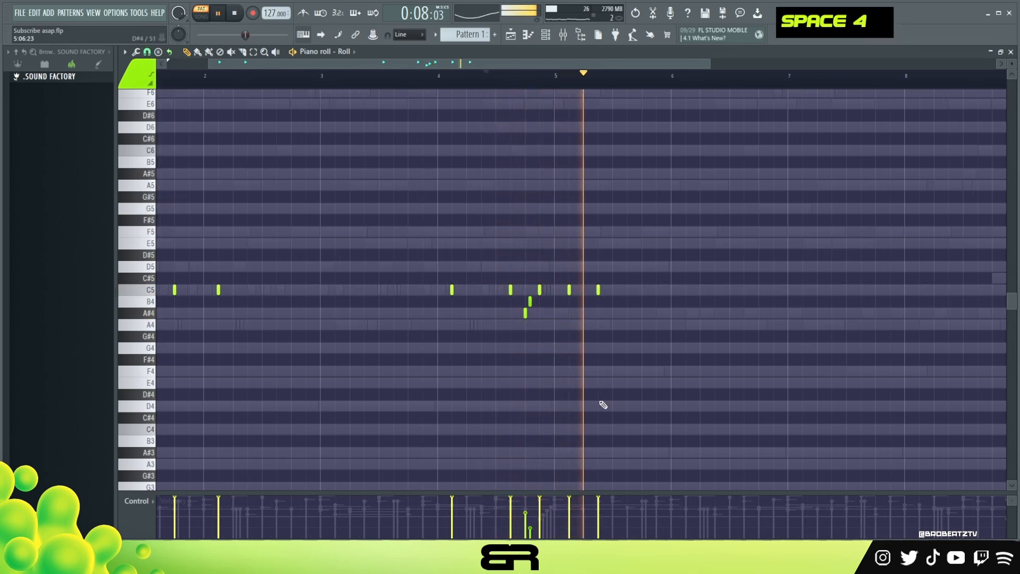
key(space)
Step: Add C5 roll hits at 6:03:00, 6:15:00 and 8:11:00 while playing, and lower the 4:03:00 hit's velocity slightly
key(space)
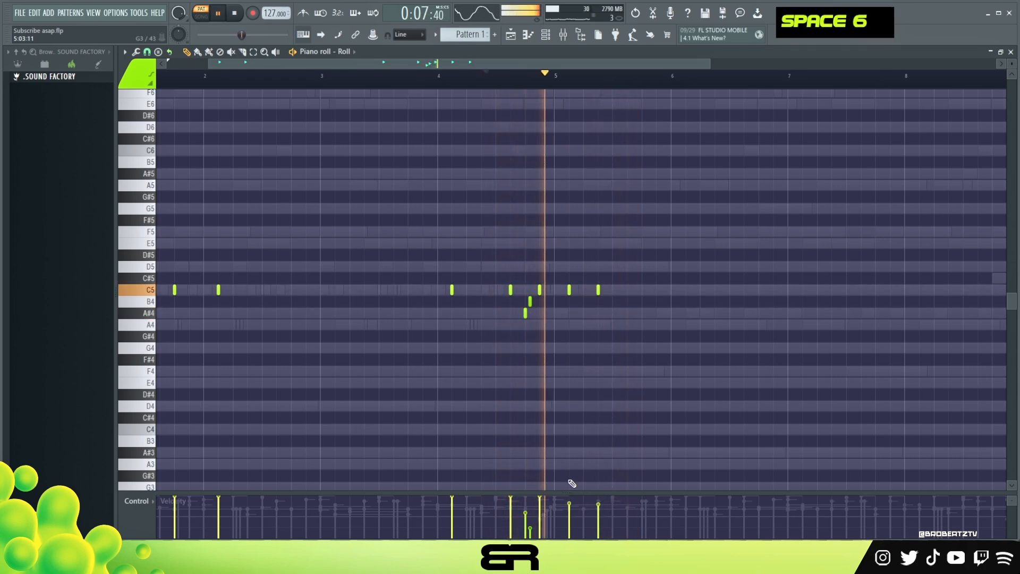
click(686, 290)
key(space)
key(space)
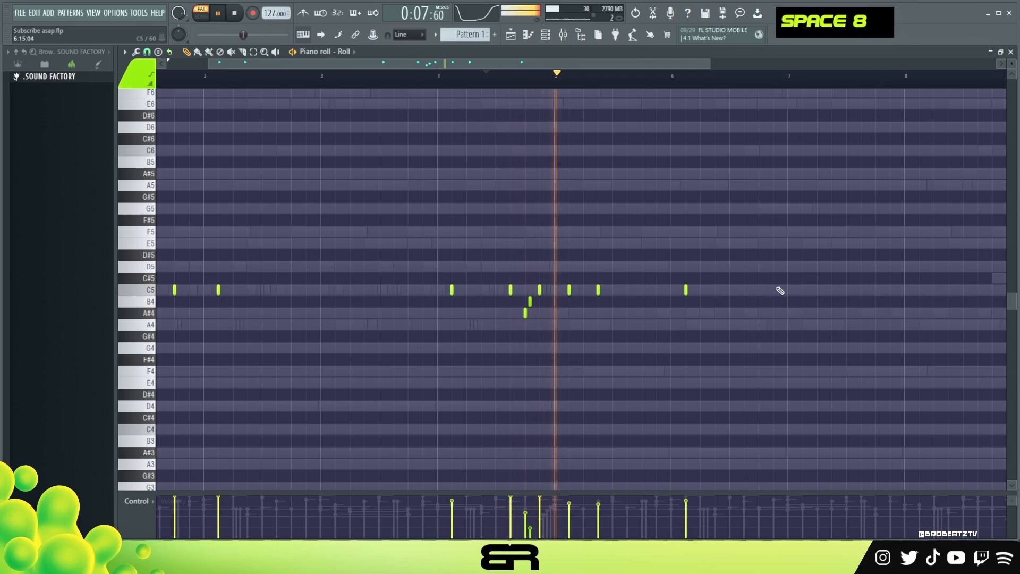
click(774, 289)
ctrl+right_click(583, 194)
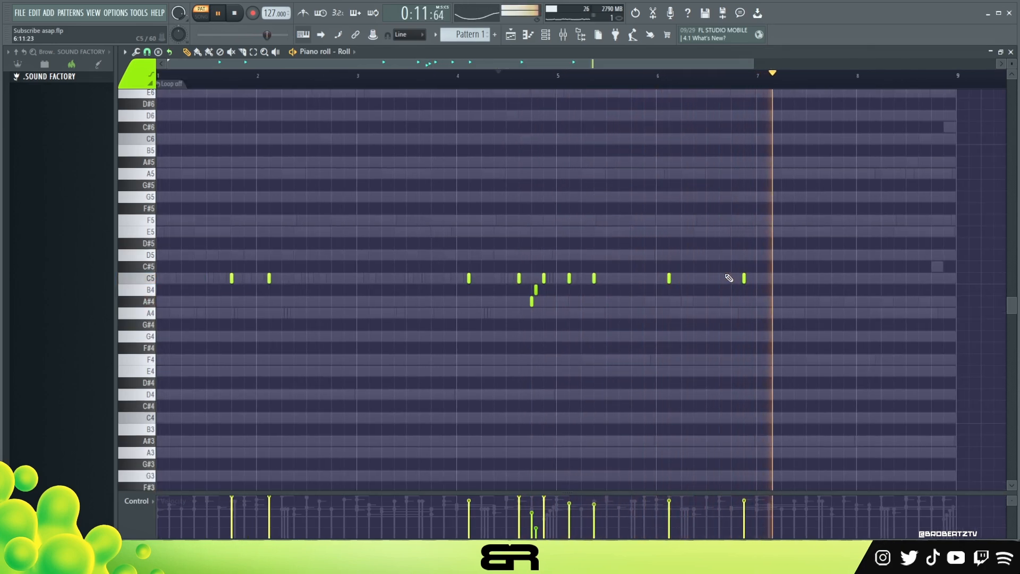
ctrl+right_click(677, 232)
ctrl+right_click(622, 232)
click(917, 280)
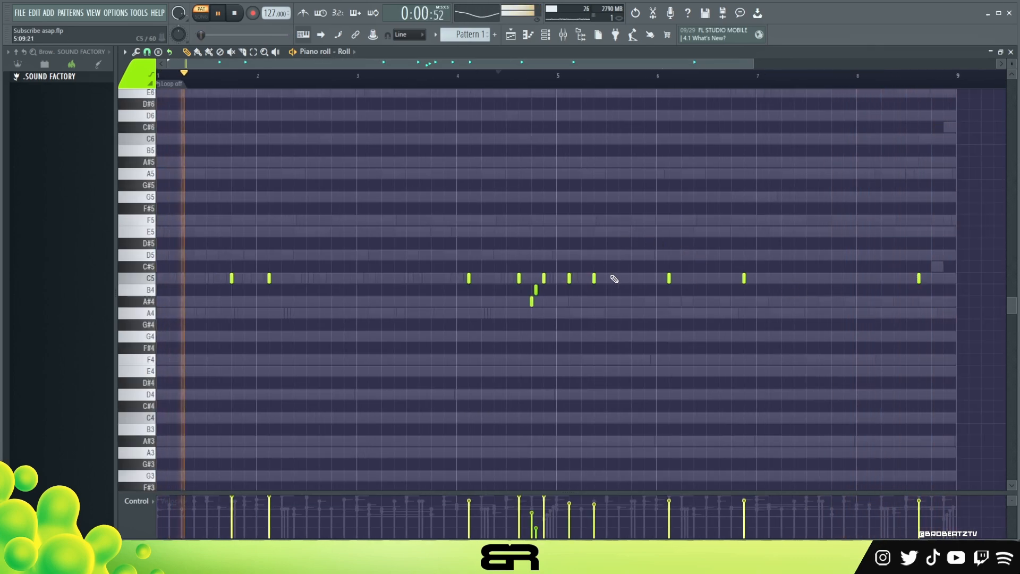
key(space)
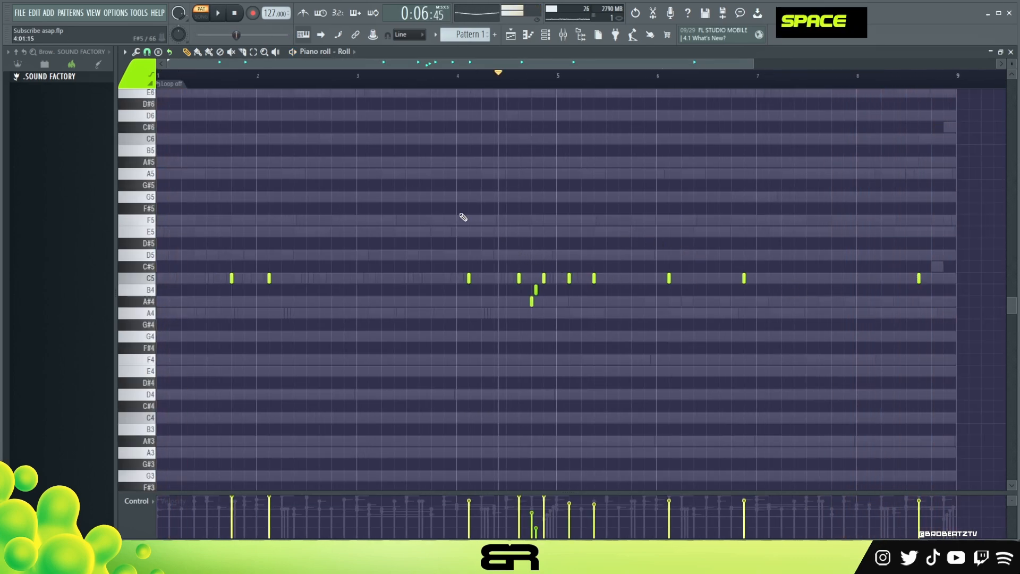
Step: Unmute the Guitar and both Analog Lab V channels, open the playlist and reposition the channel rack over it
click(546, 36)
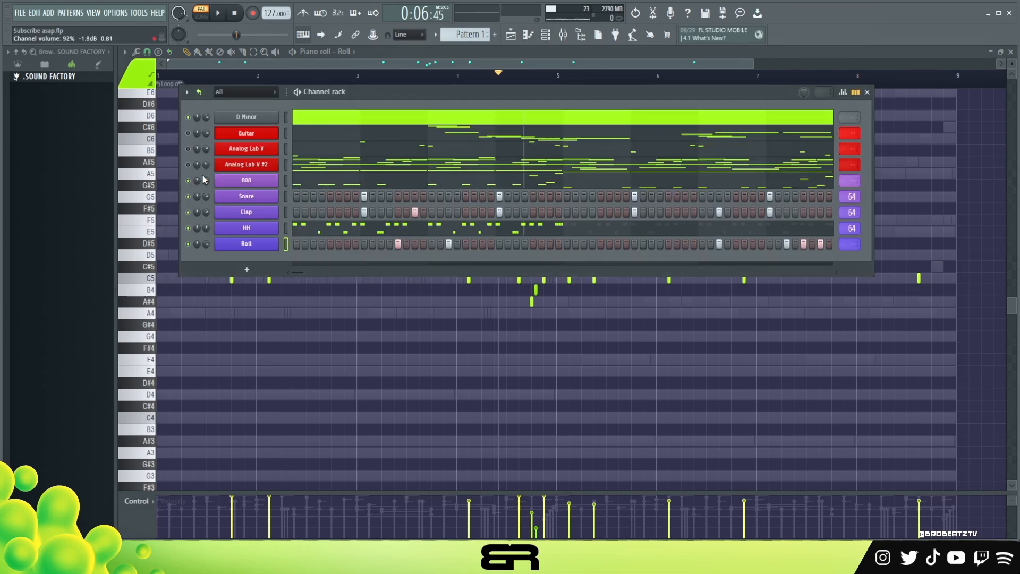
click(510, 33)
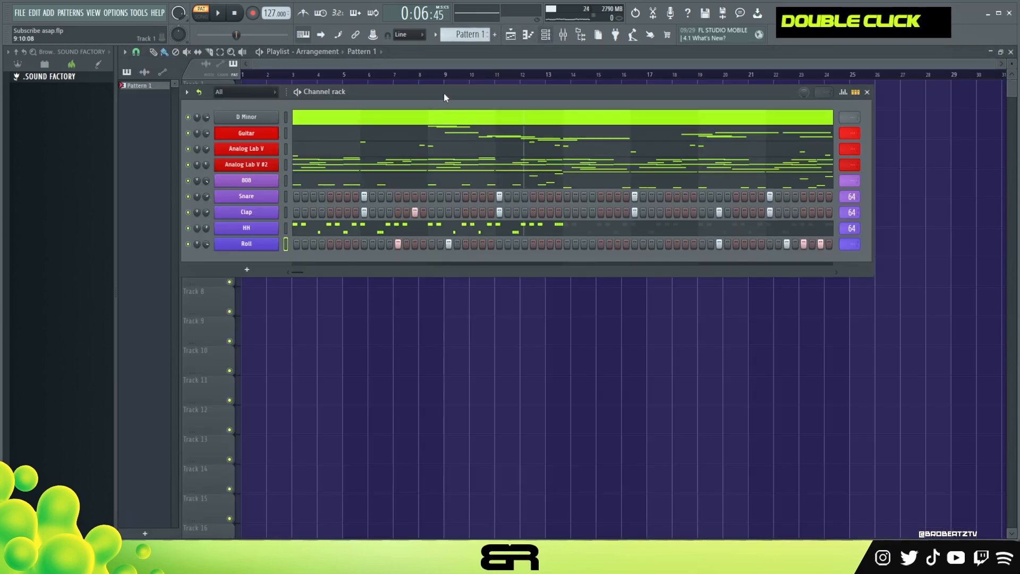
drag(331, 112, 376, 127)
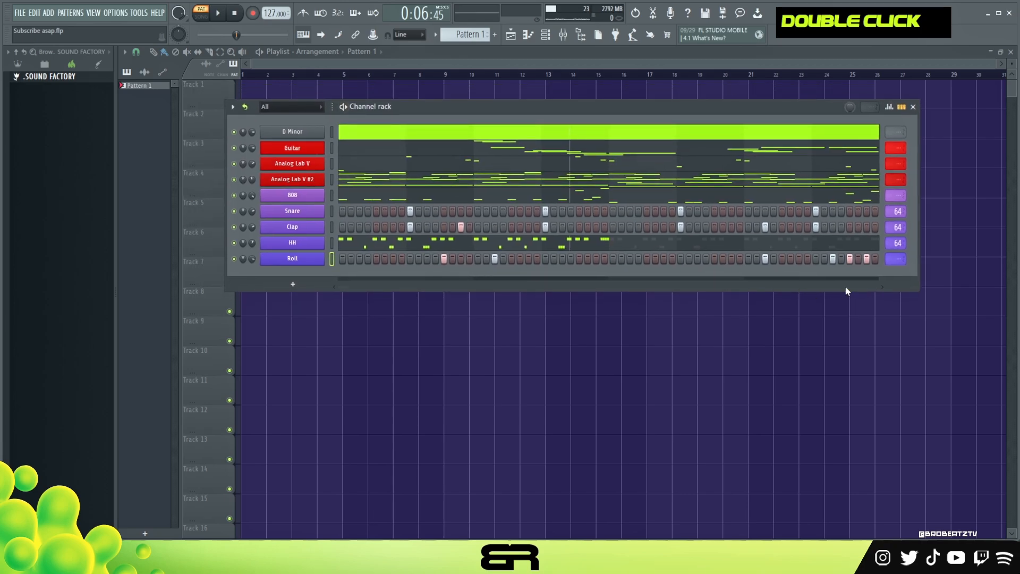
Step: Play Pattern 1 and examine the notes of the Guitar and first Analog Lab V channels in the piano roll
click(234, 14)
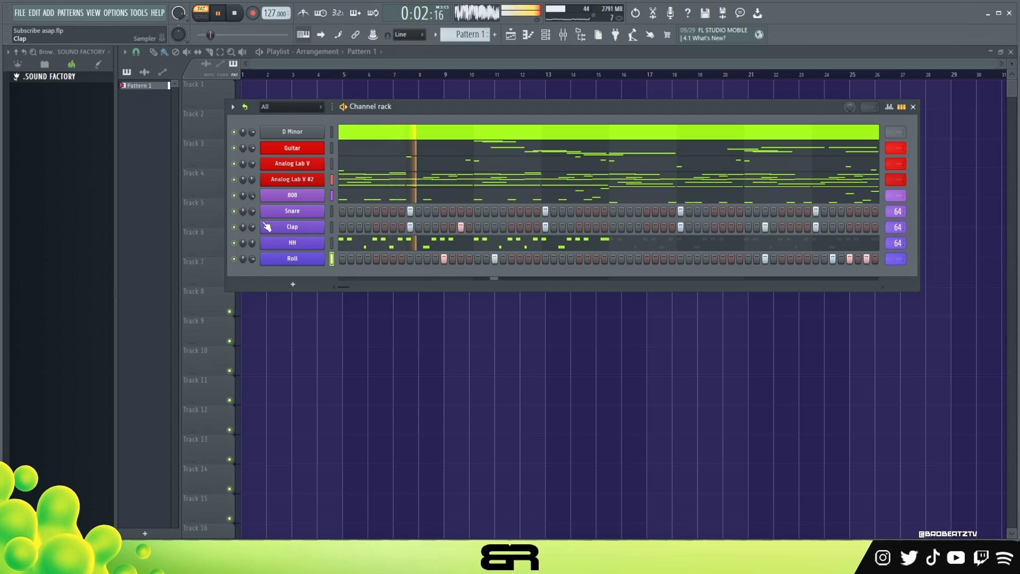
click(394, 151)
scroll(446, 231, up, 3)
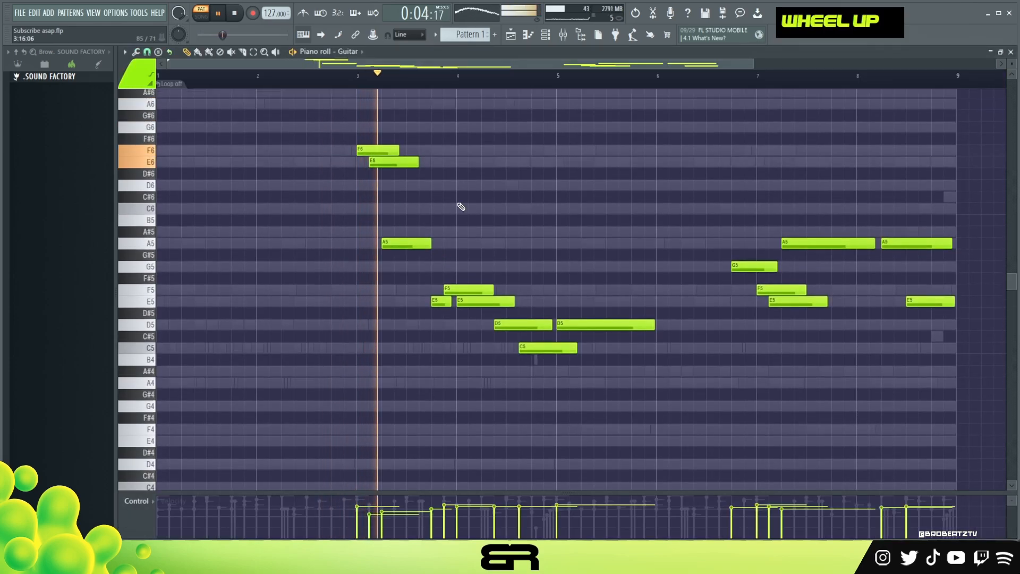
click(545, 37)
click(401, 163)
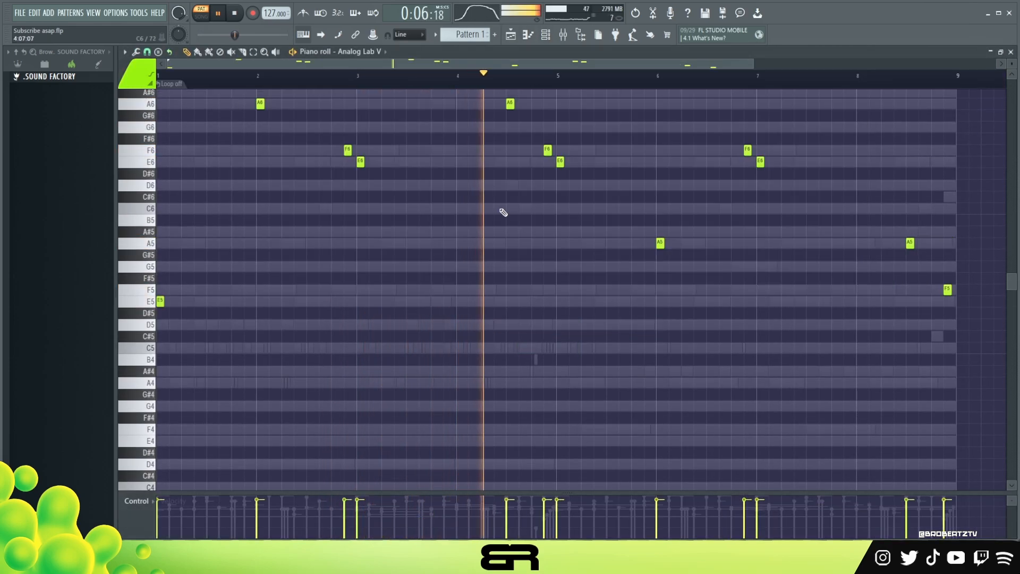
scroll(499, 208, up, 3)
scroll(521, 224, down, 3)
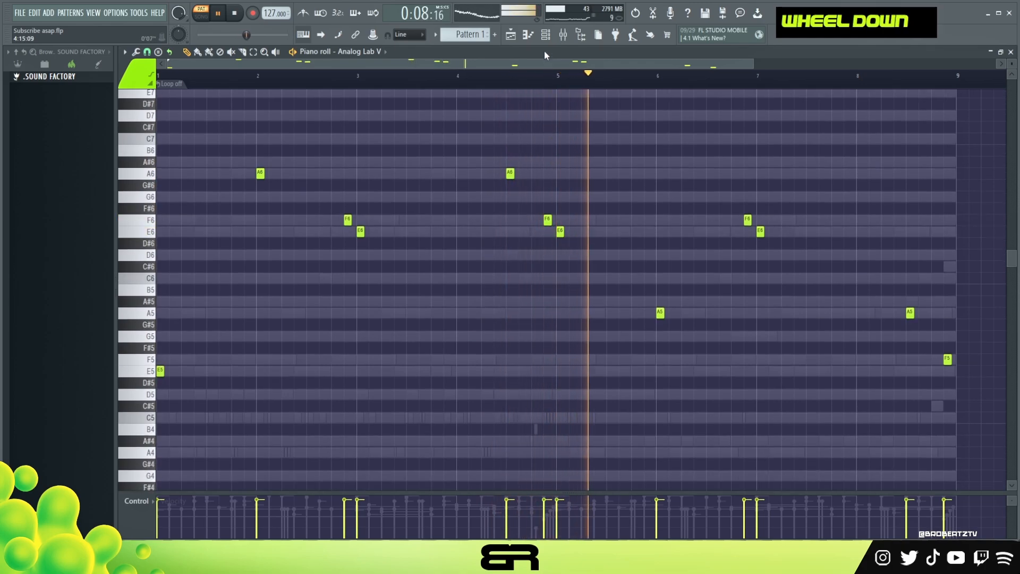
Step: Examine the Analog Lab V #2 and 808 notes in the piano roll, return to the channel rack and stop playback
click(545, 35)
click(496, 179)
scroll(498, 218, down, 4)
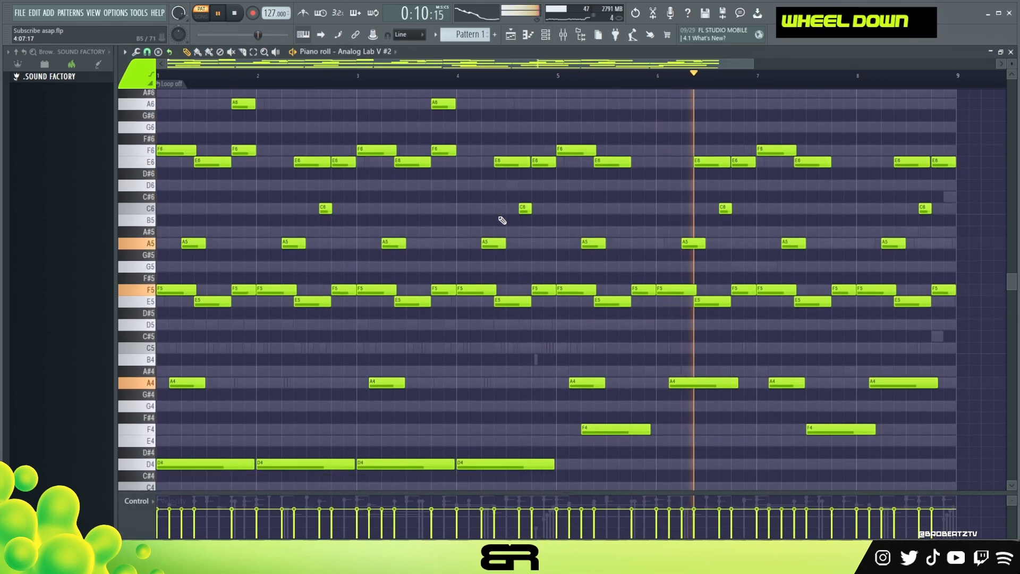
scroll(499, 215, up, 4)
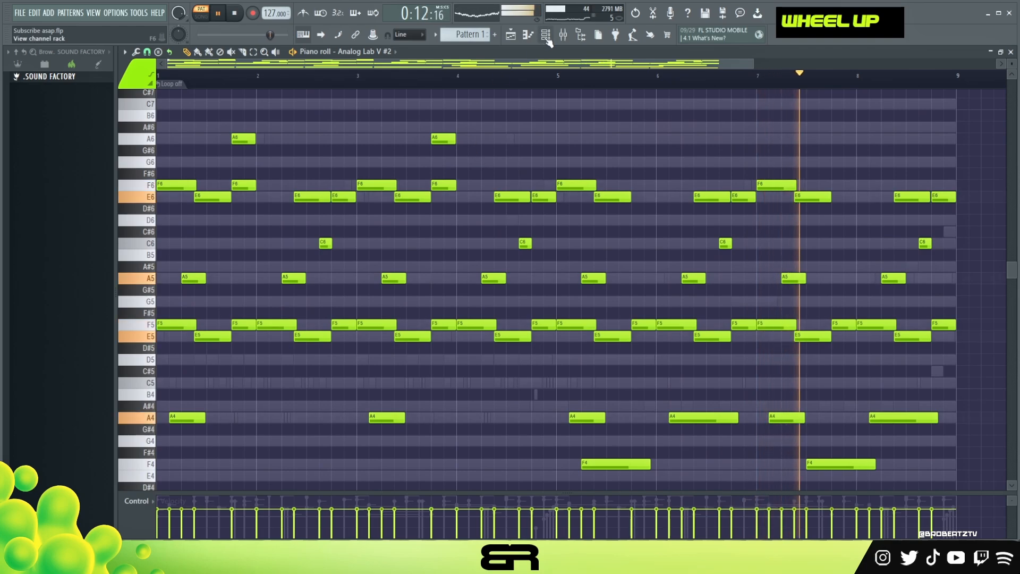
click(545, 35)
click(381, 196)
scroll(428, 203, down, 3)
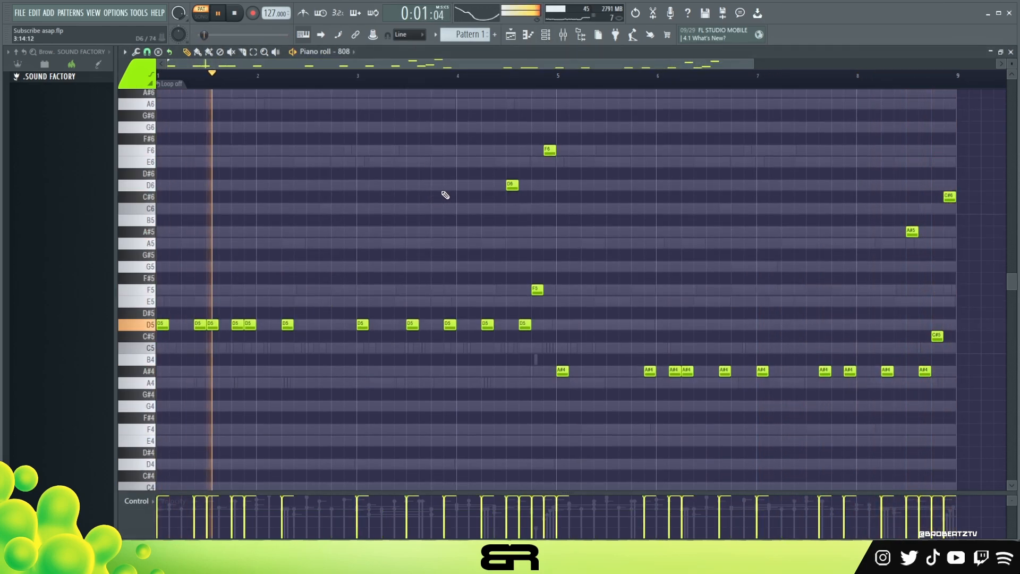
scroll(449, 199, up, 1)
click(554, 34)
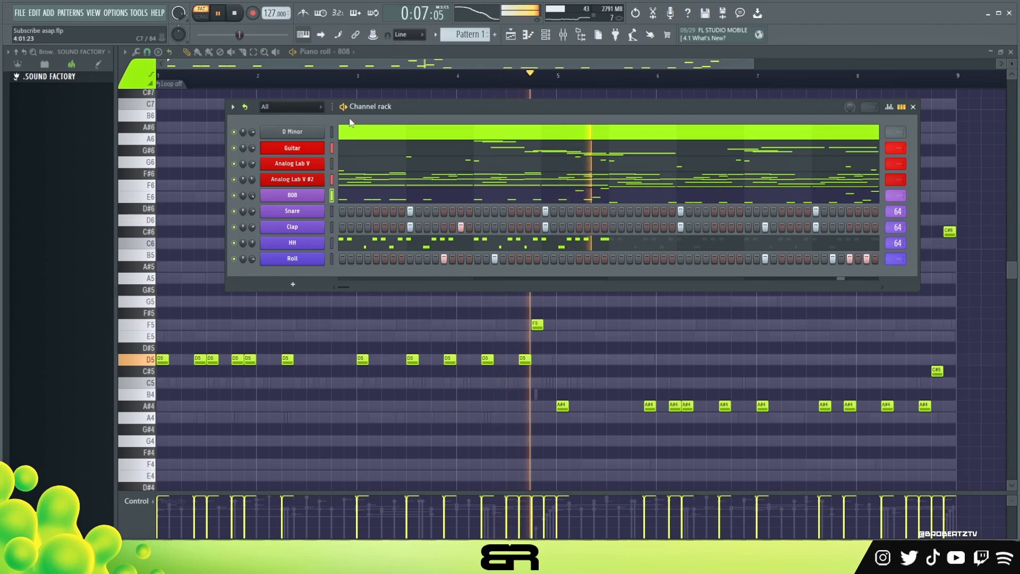
key(space)
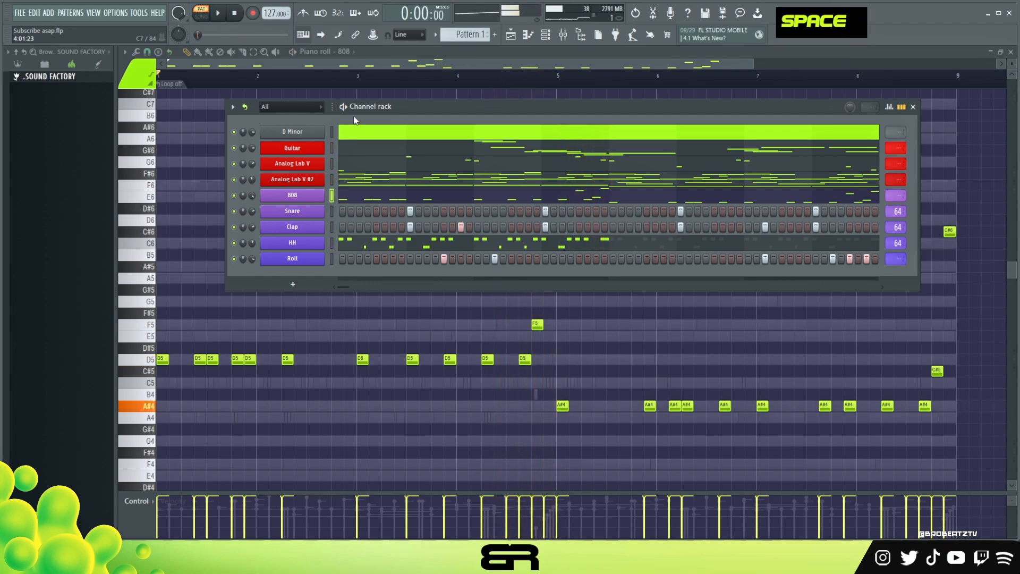